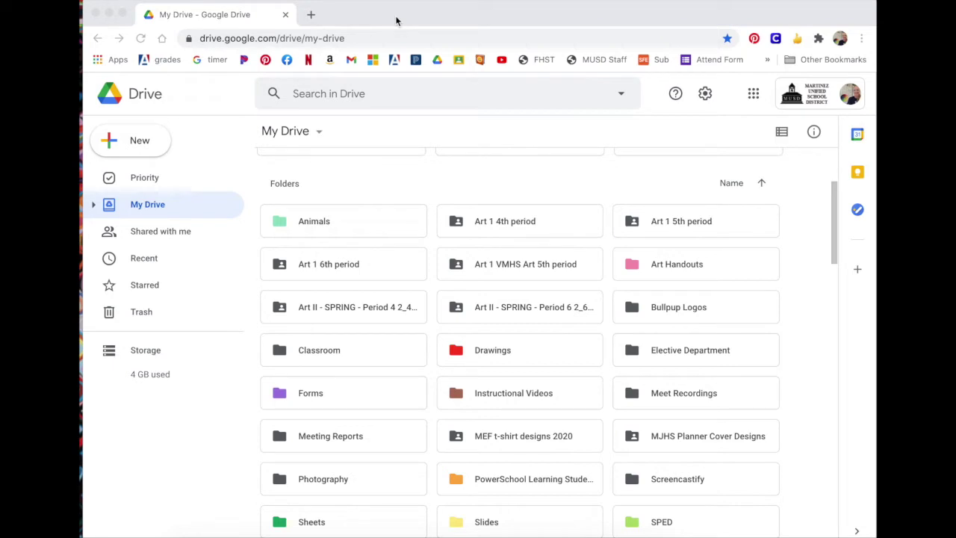
Step: Create a new blank Untitled drawing from Google Drive's New menu
left_click(136, 147)
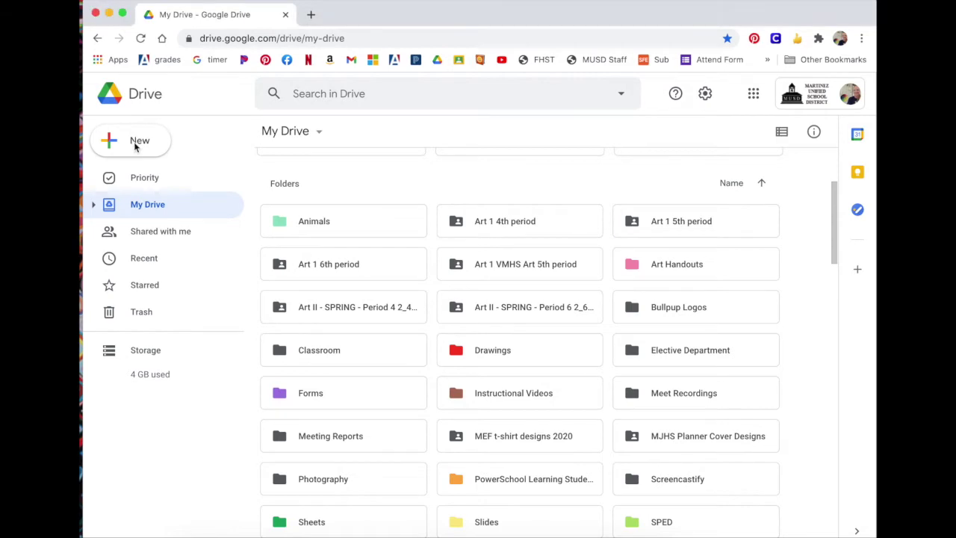
left_click(136, 145)
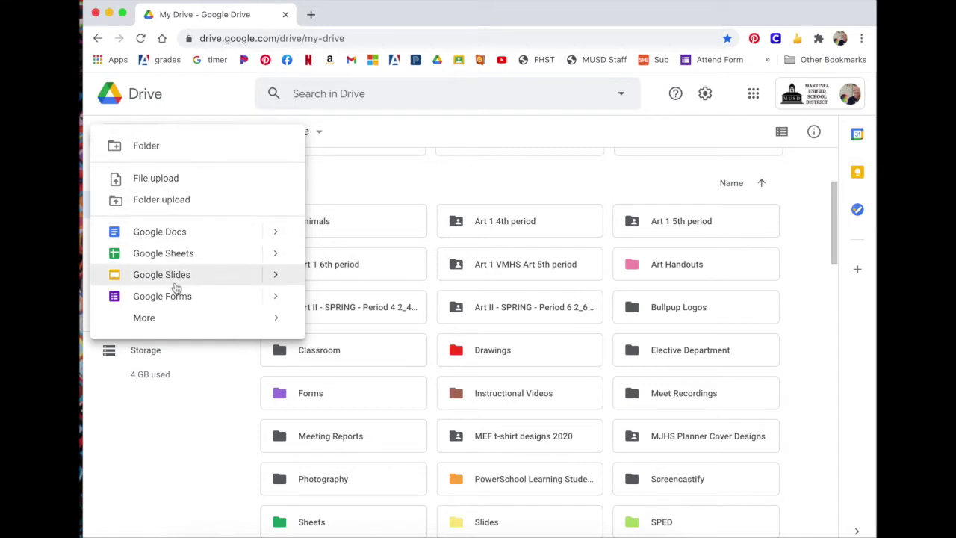
mouse_move(143, 320)
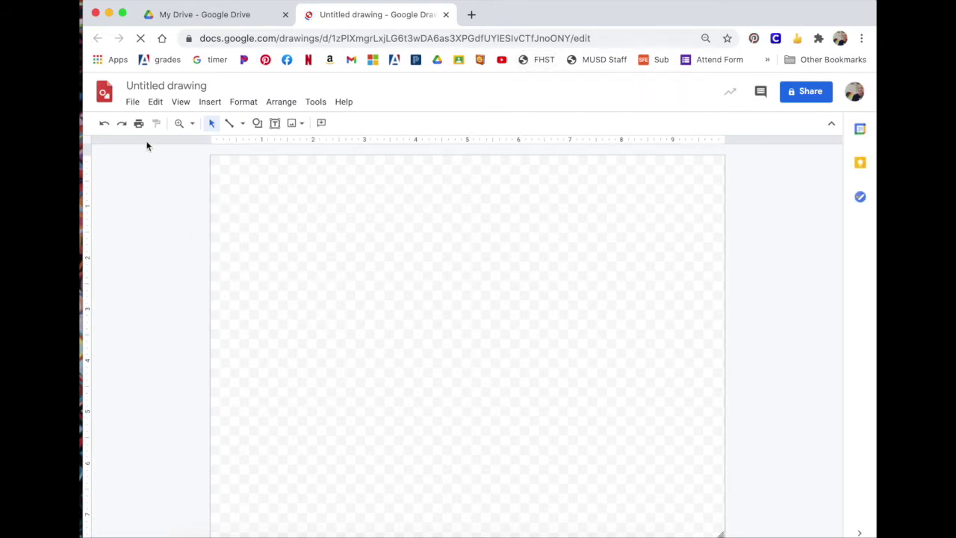
Step: In Page setup, change the page from 10 × 7.5 to a custom 4 × 3 inch size
left_click(132, 102)
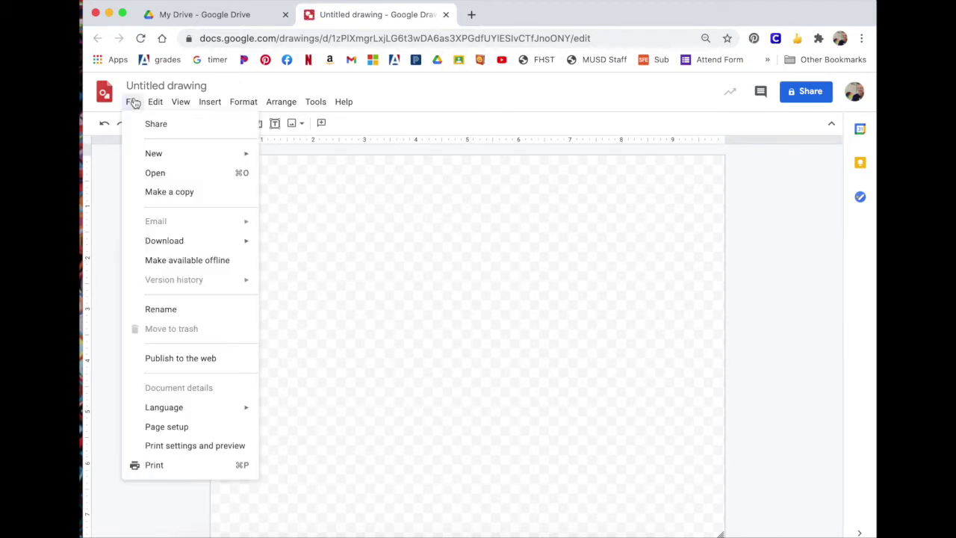
left_click(168, 426)
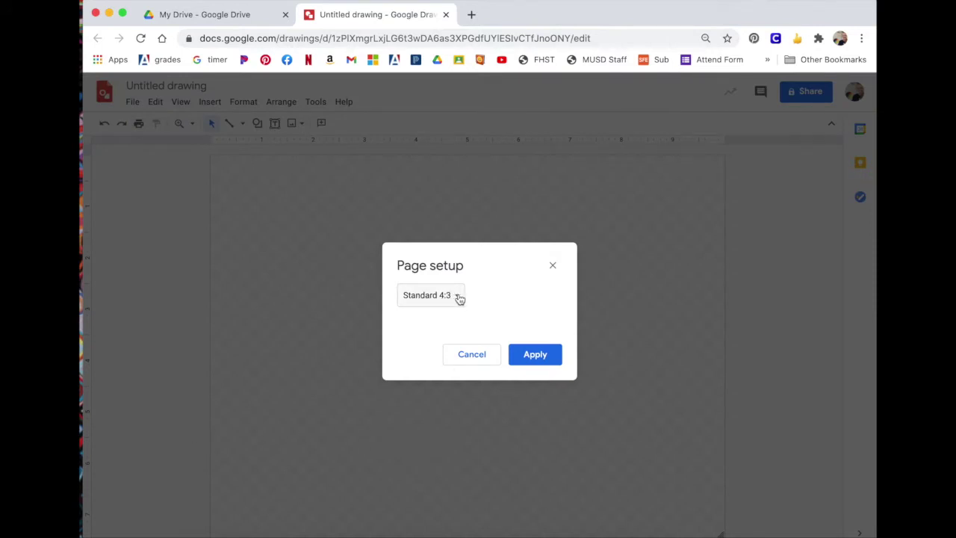
left_click(459, 298)
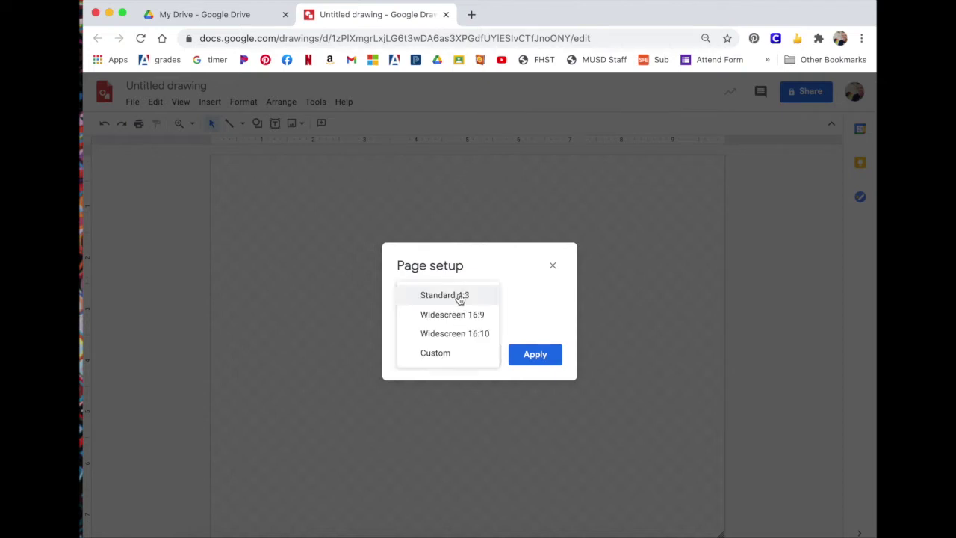
left_click(452, 360)
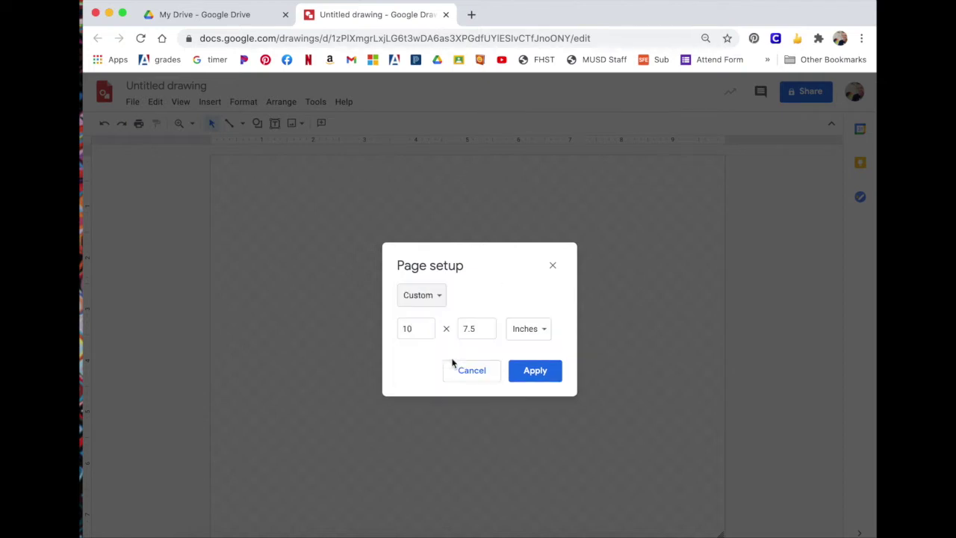
left_click(414, 327)
key("BackSpace")
key("BackSpace")
type("4")
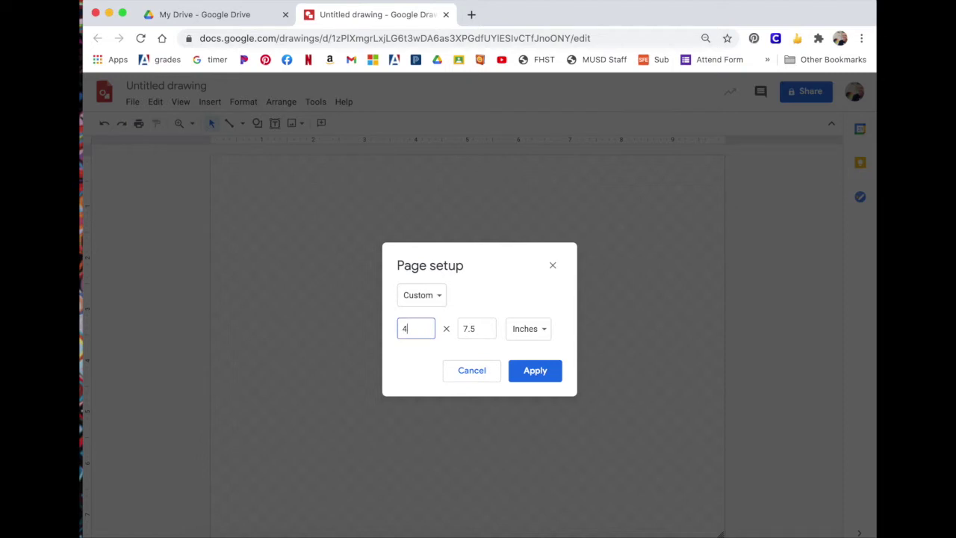
left_click_drag(484, 329, 458, 333)
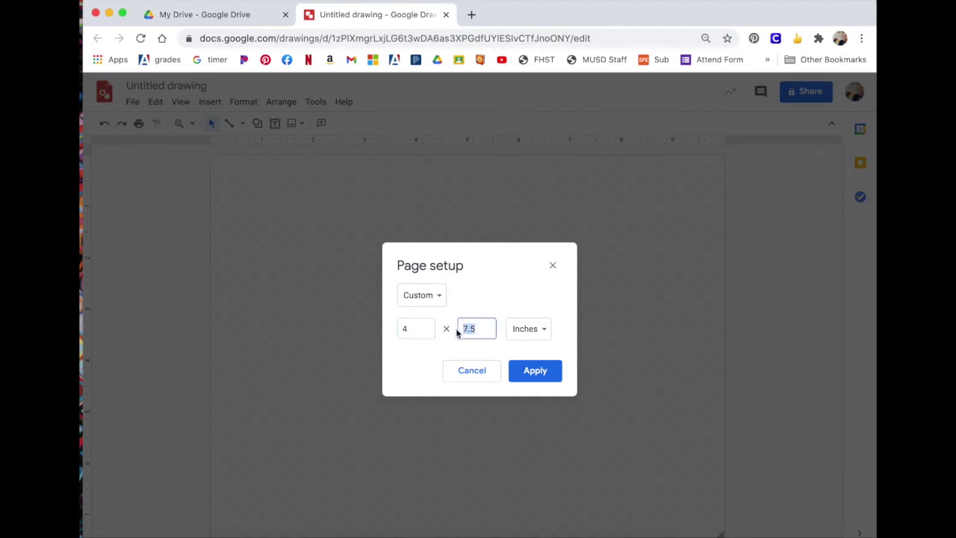
type("3")
left_click(535, 370)
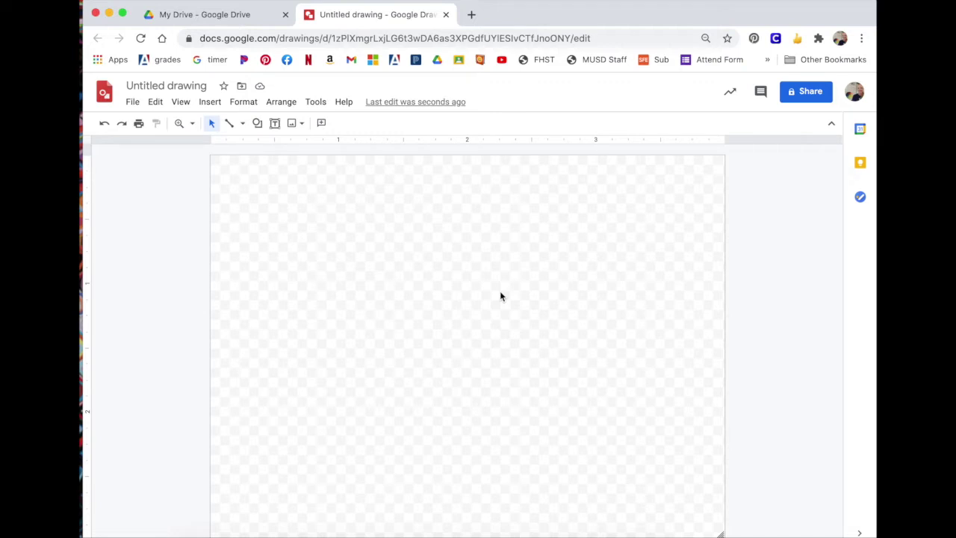
right_click(393, 238)
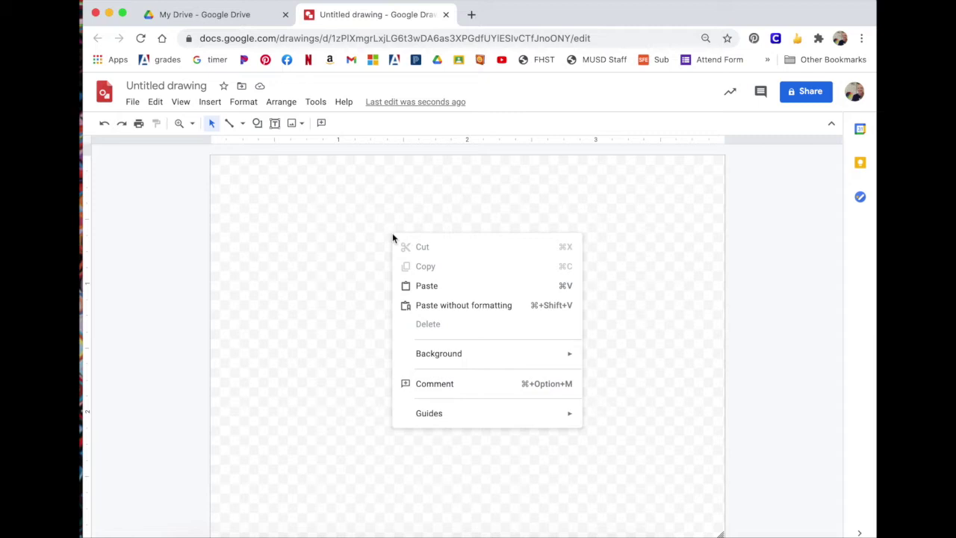
Step: Open a custom gradient for the page background and select its first colour stop
mouse_move(441, 355)
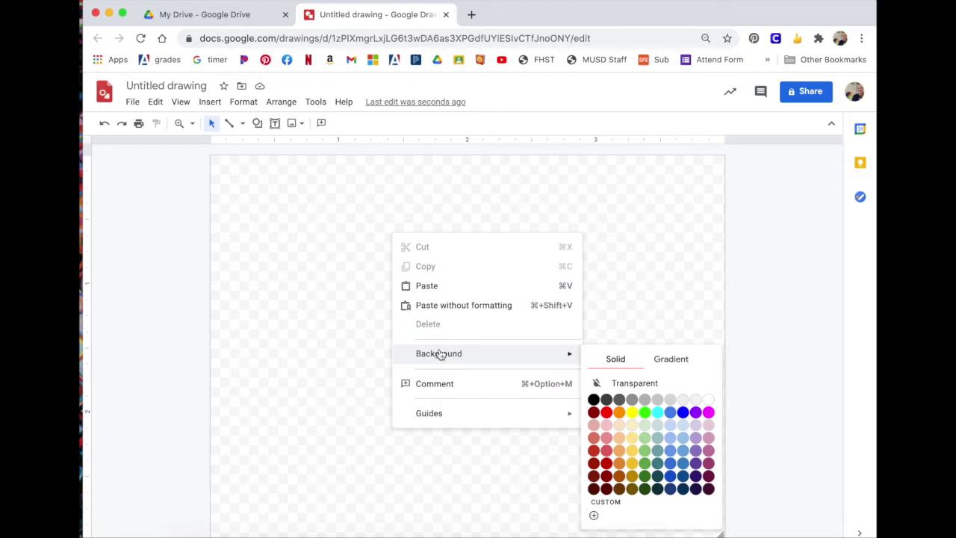
left_click(666, 361)
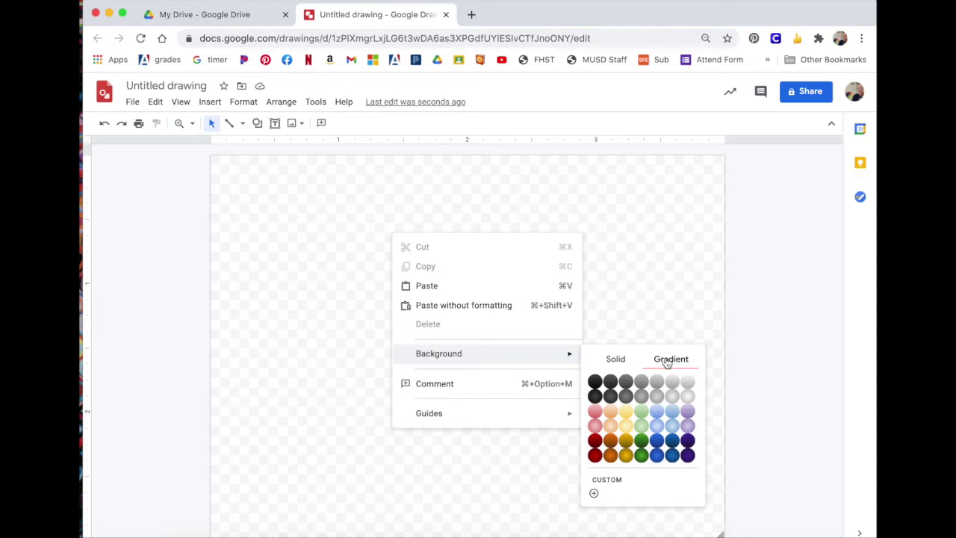
left_click(594, 492)
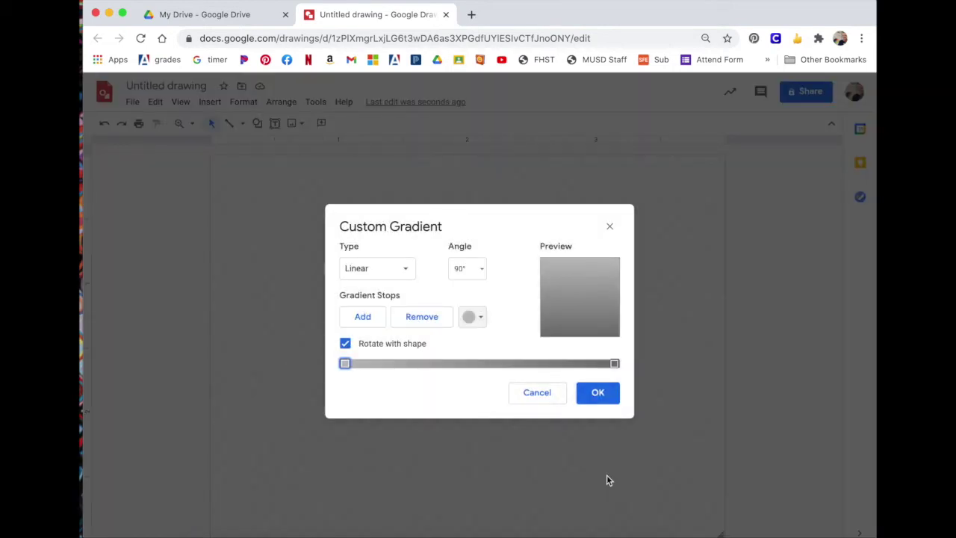
left_click(344, 363)
Step: Set the first gradient stop to a fully opaque light teal, #77e6e6
left_click(483, 318)
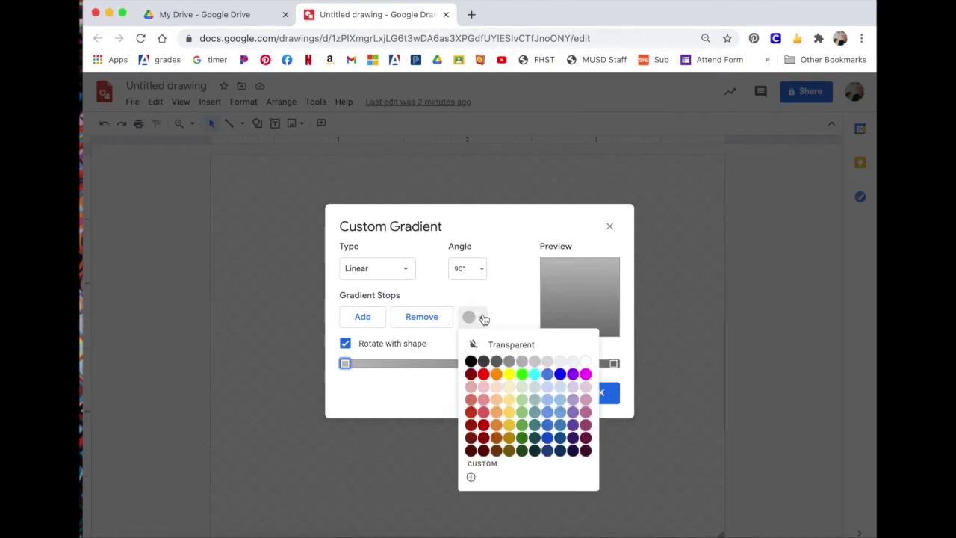
left_click(489, 465)
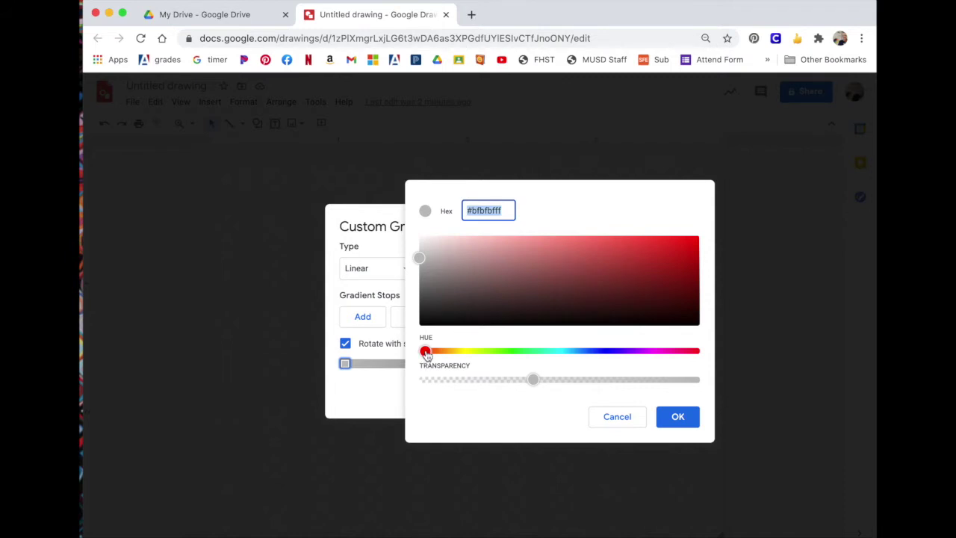
left_click_drag(424, 351, 561, 363)
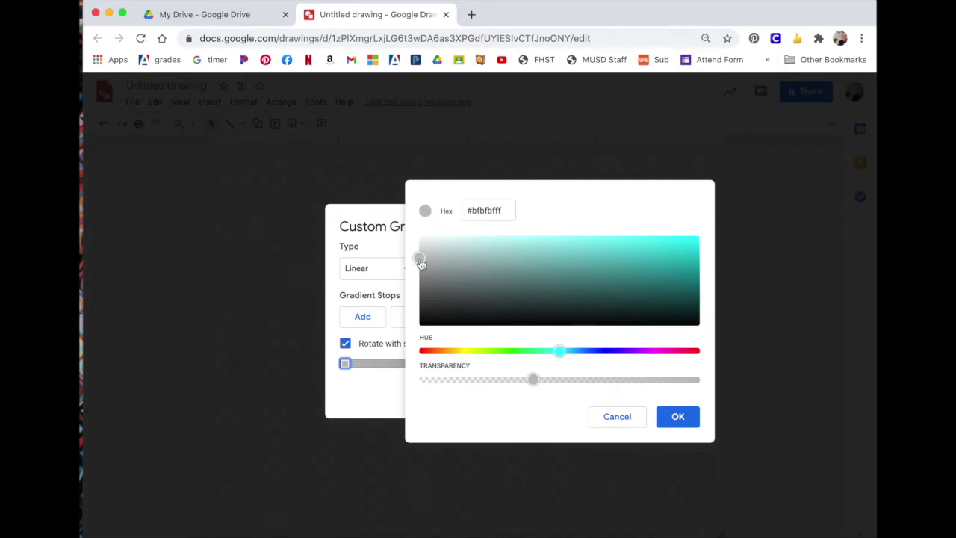
left_click_drag(419, 258, 555, 249)
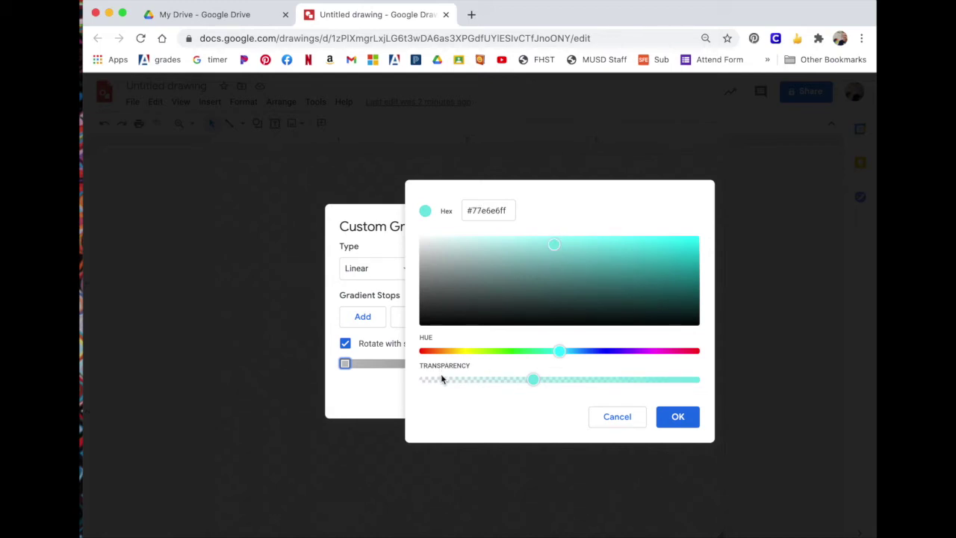
left_click_drag(533, 382, 700, 388)
left_click(678, 416)
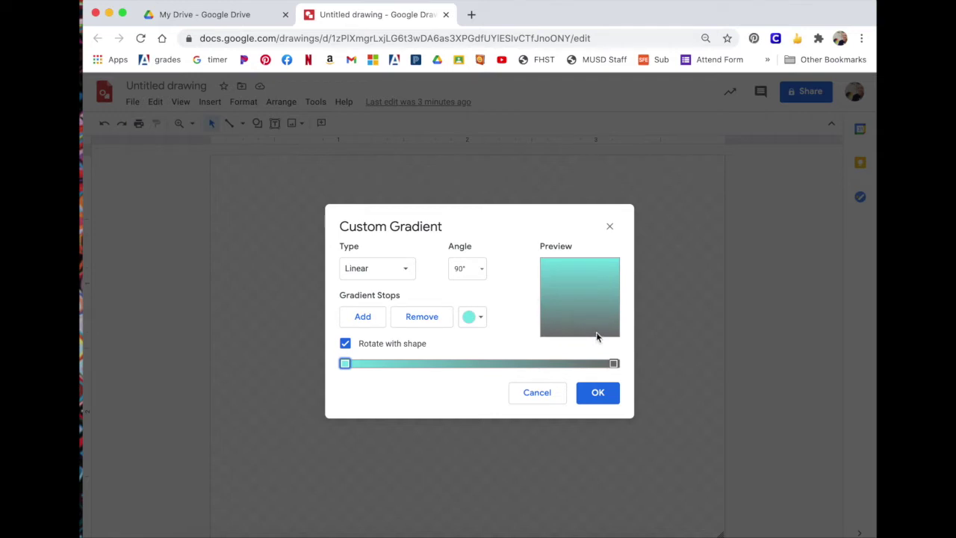
Step: Set the gradient's end stop to a medium blue, #3b87c8
left_click(613, 363)
left_click(478, 318)
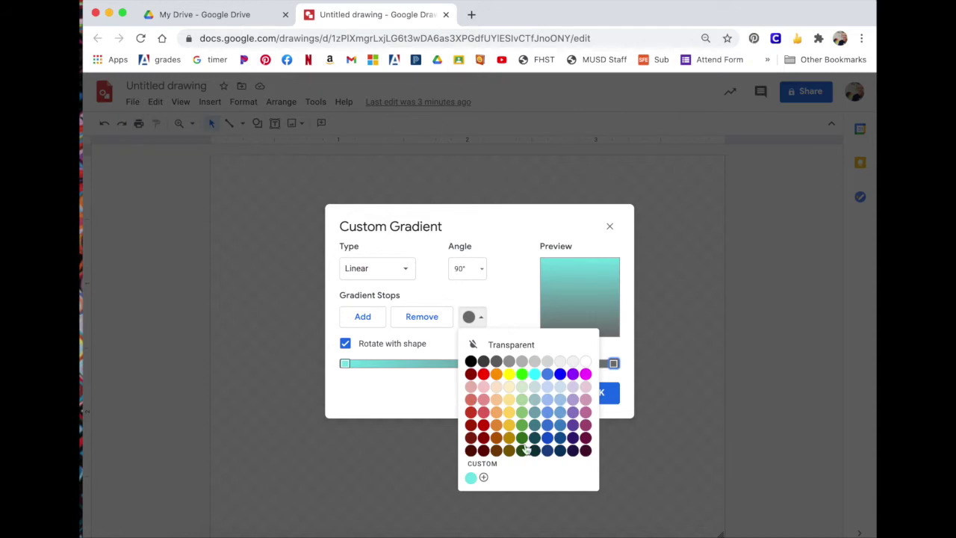
left_click(483, 475)
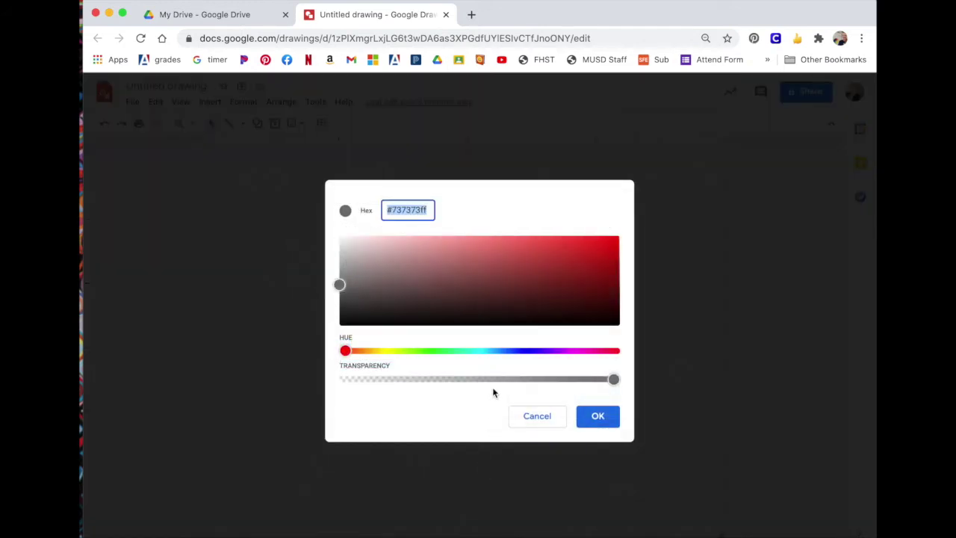
left_click_drag(344, 350, 500, 354)
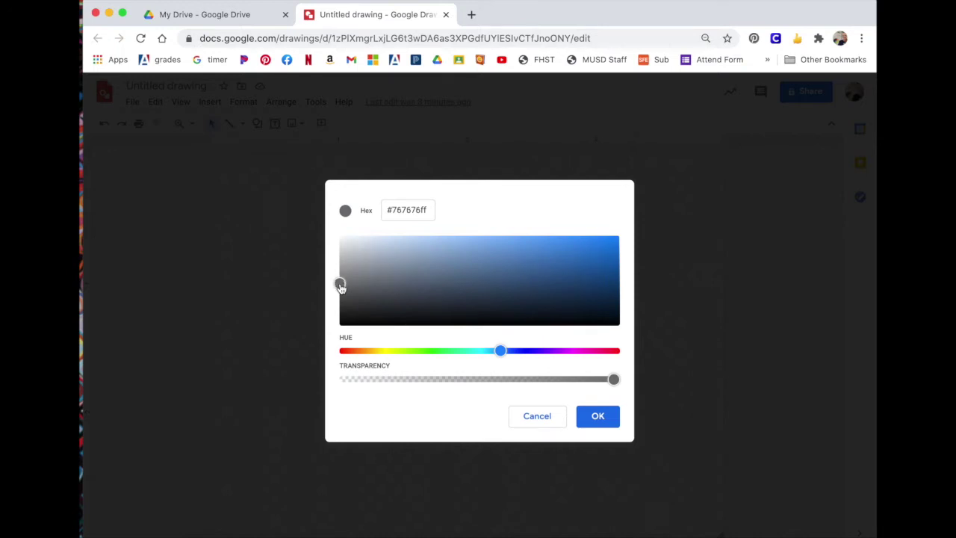
left_click_drag(340, 284, 536, 258)
left_click(597, 415)
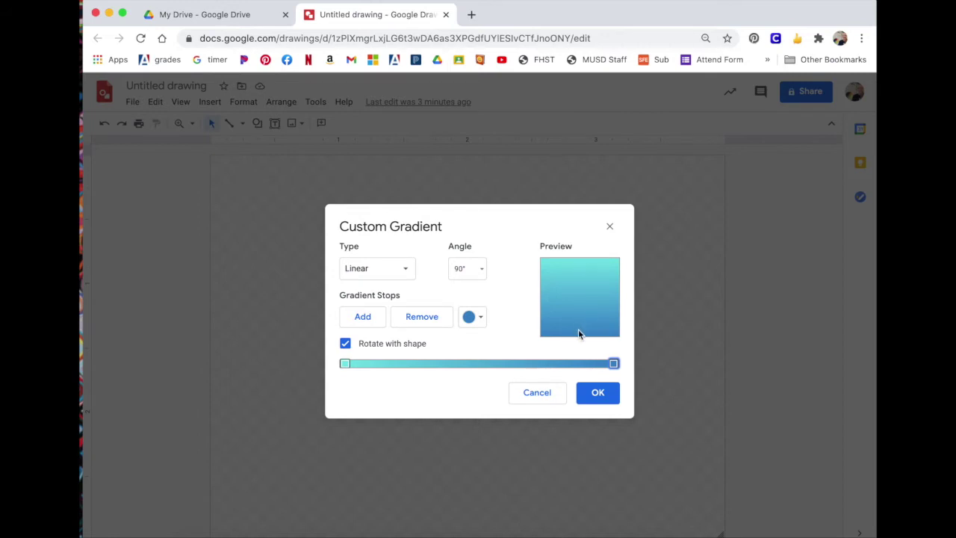
Step: Add and remove a middle stop, then set the gradient angle to 90°
left_click(365, 321)
left_click(422, 319)
left_click(481, 271)
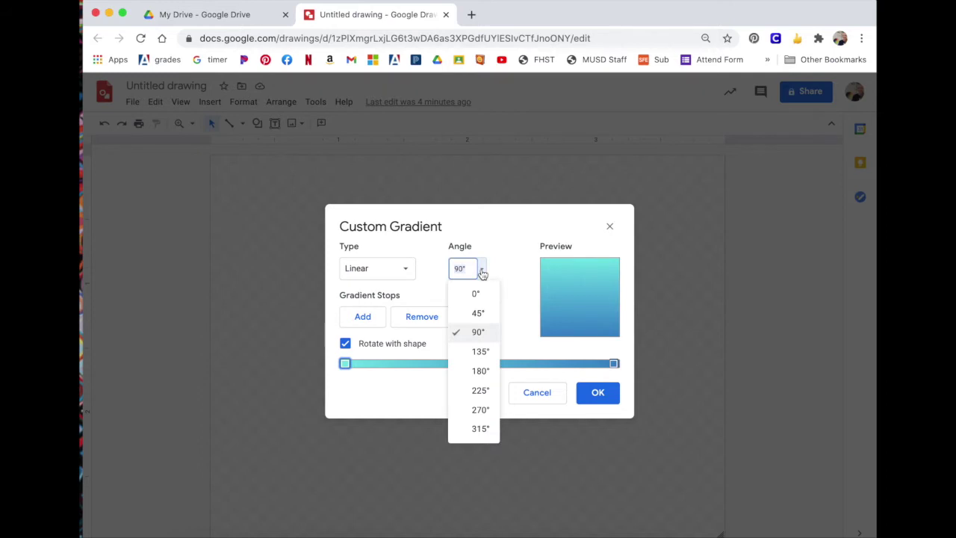
left_click(481, 415)
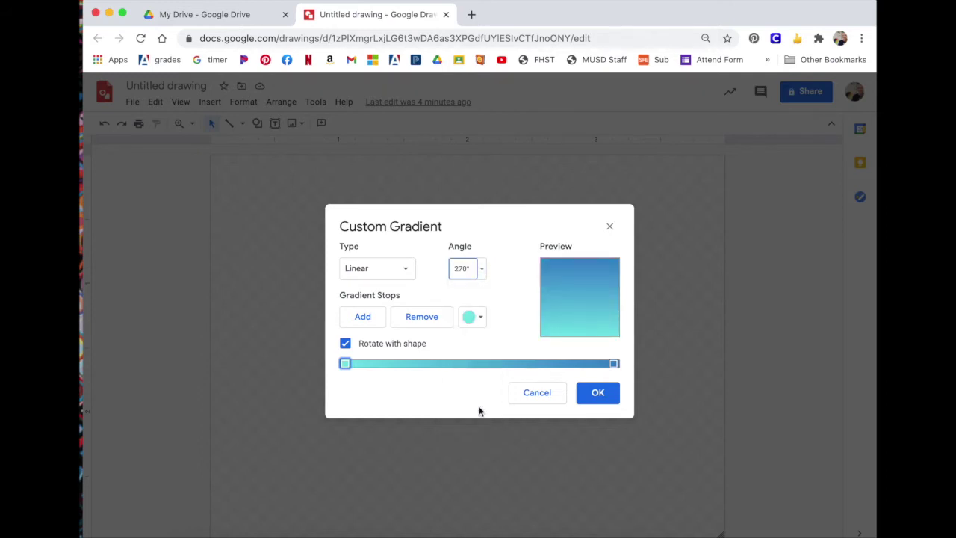
left_click(481, 271)
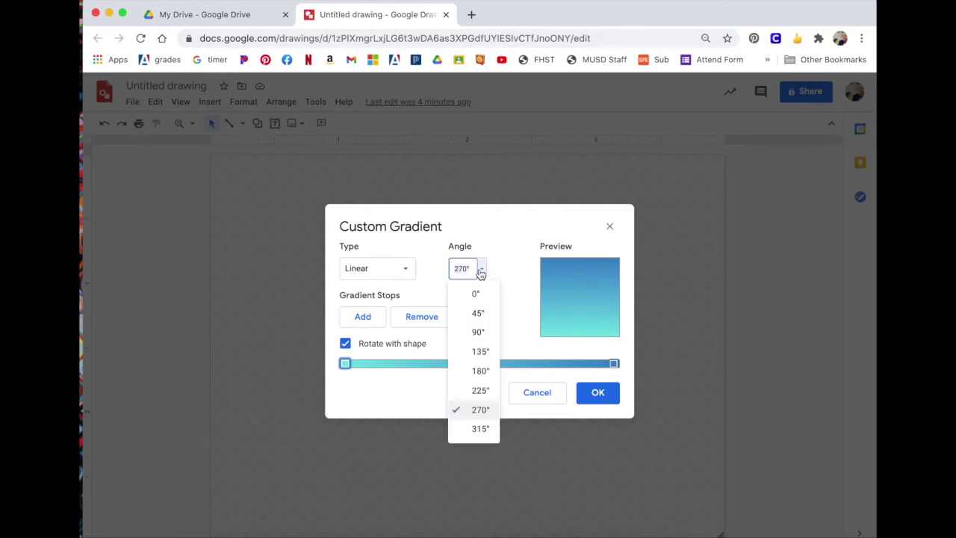
left_click(484, 334)
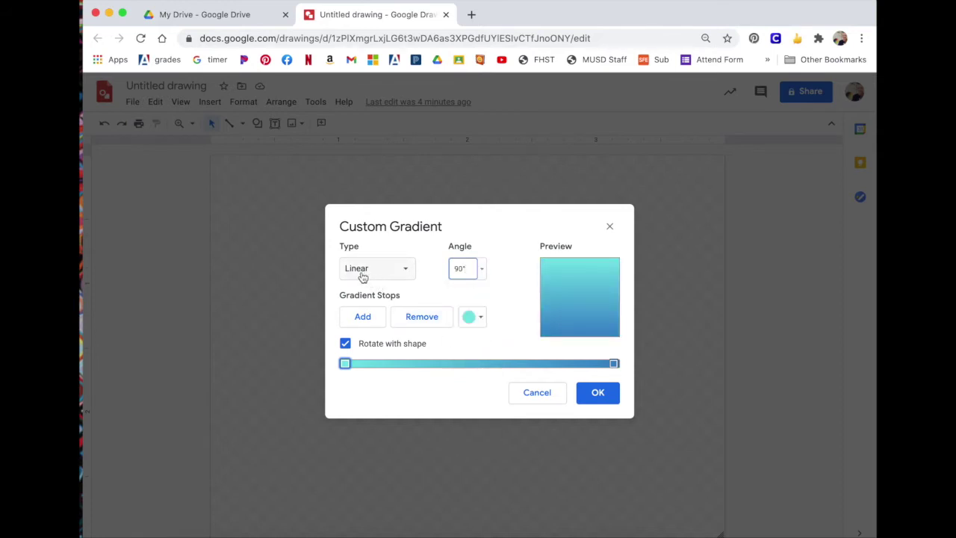
Step: Try a radial type, revert to linear, and apply the gradient as the page background
left_click(408, 270)
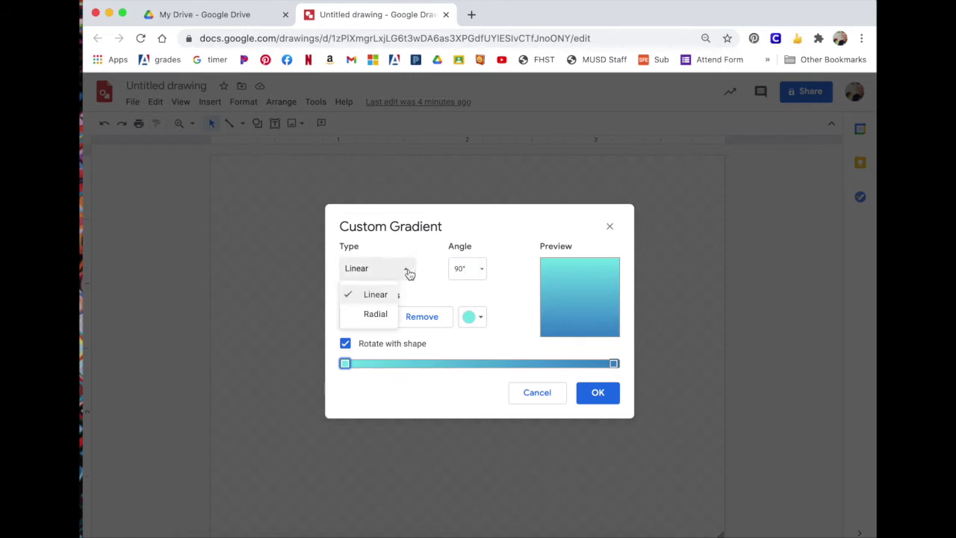
left_click(375, 315)
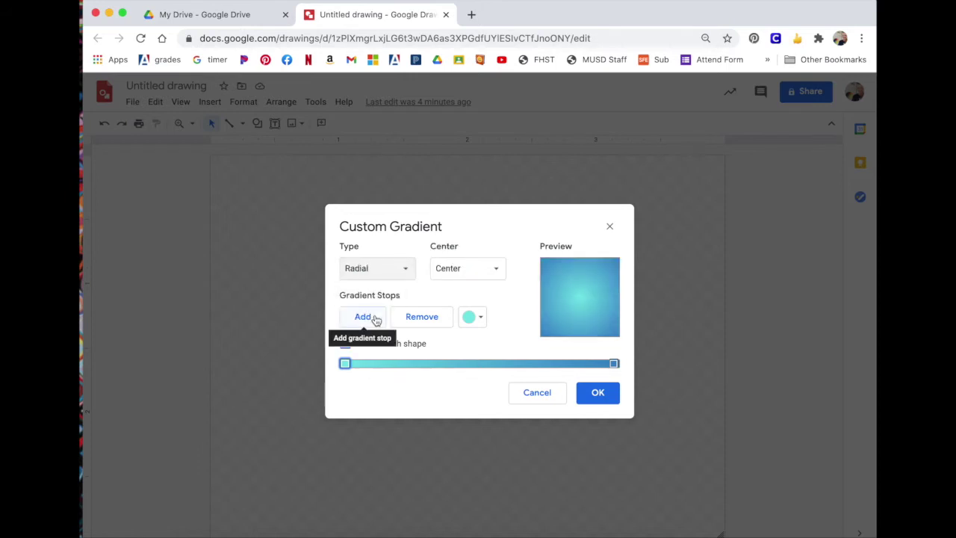
left_click(407, 268)
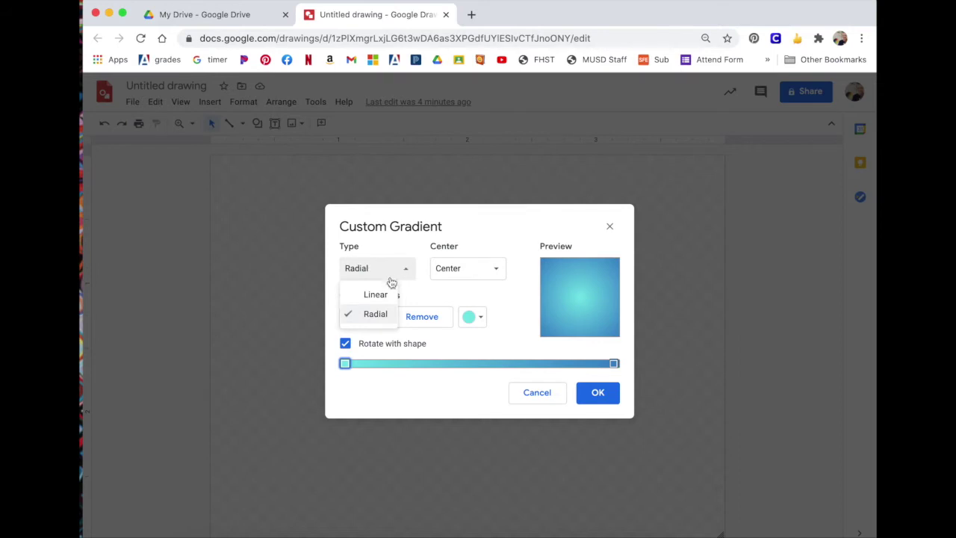
left_click(385, 293)
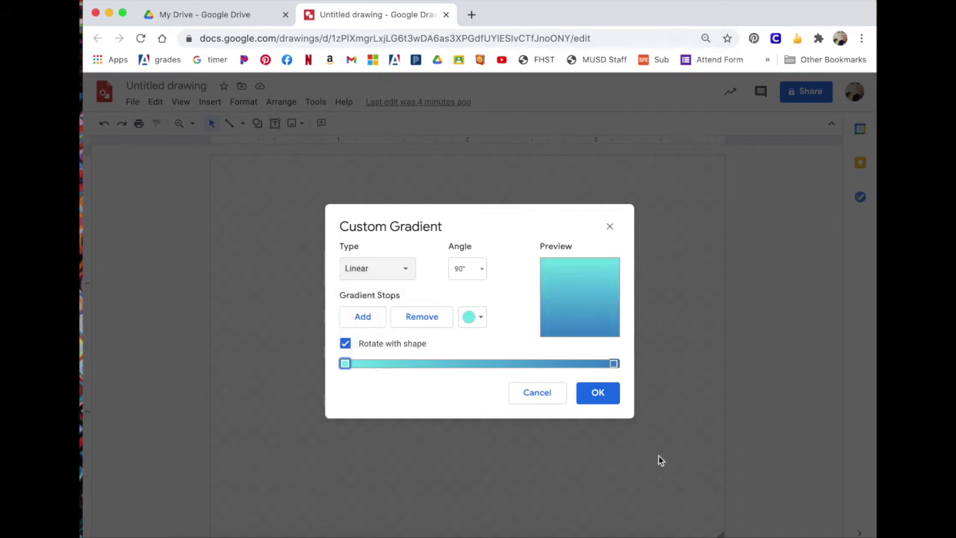
left_click(600, 393)
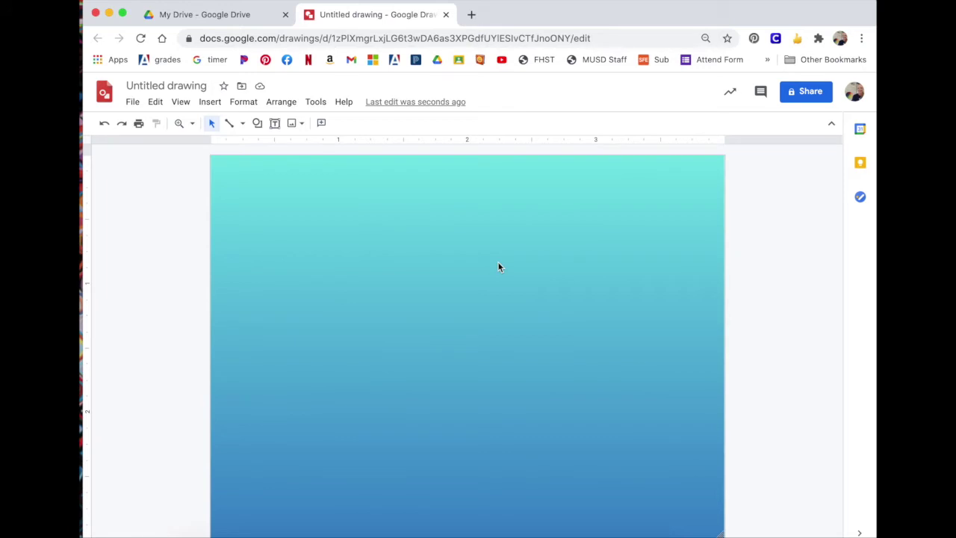
Step: Insert an empty Word art box from the Insert menu
left_click(211, 103)
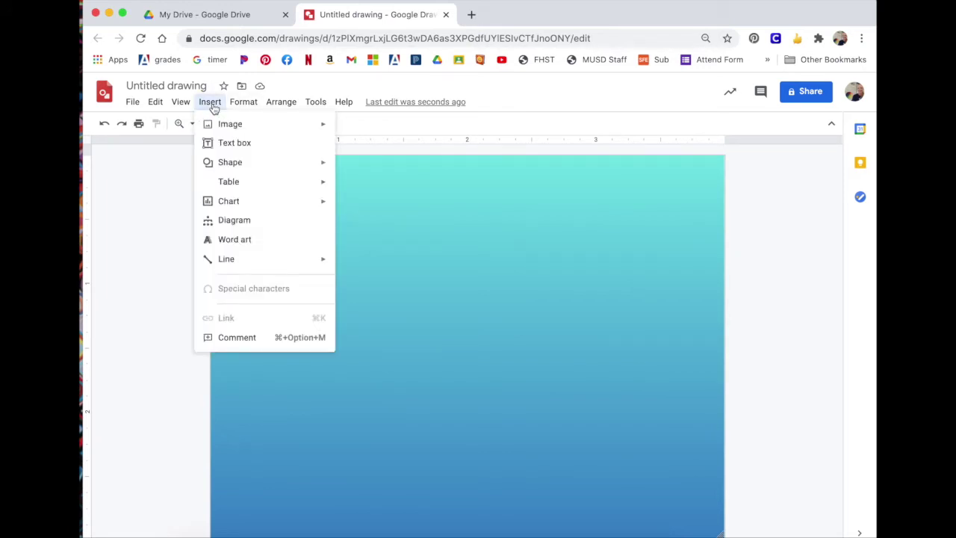
left_click(236, 239)
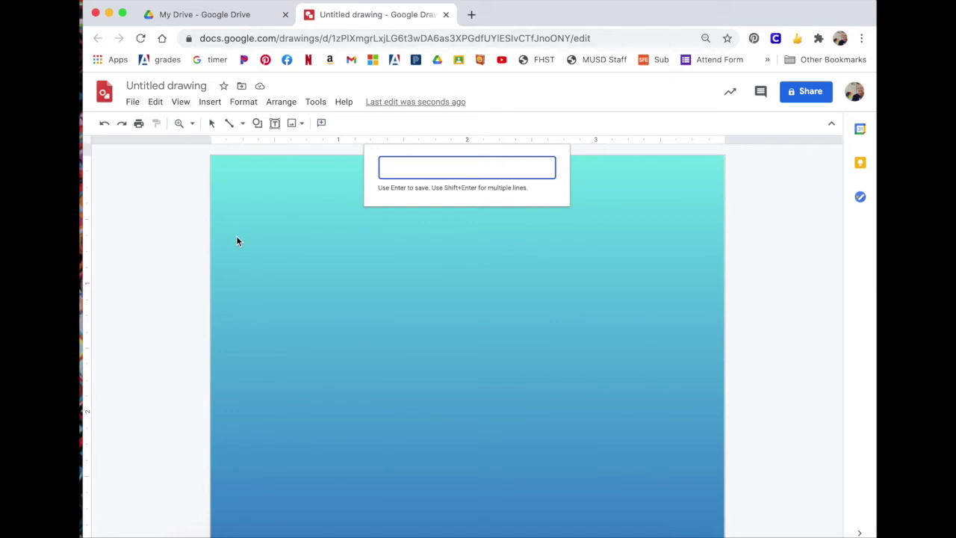
Step: Add 'Collins' as word art and make its border colour transparent
type("Col")
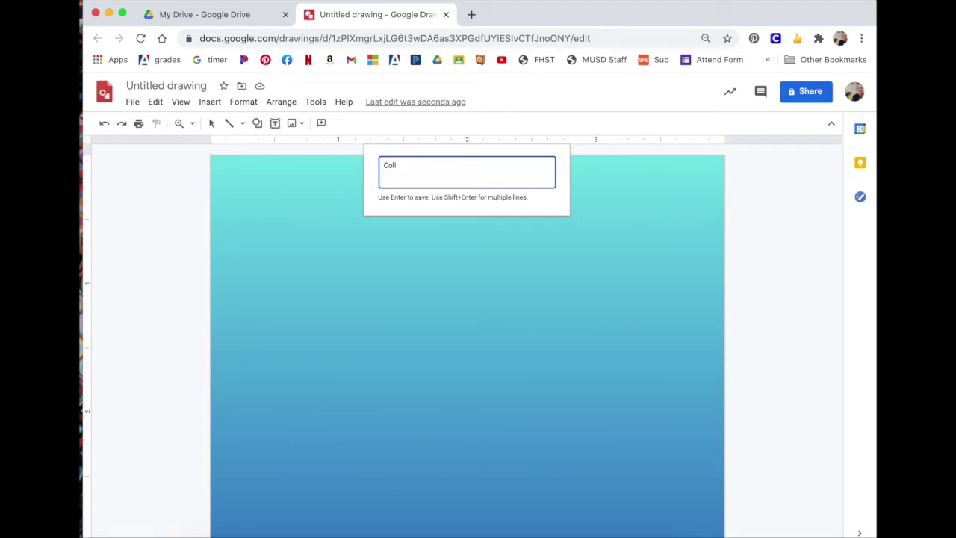
type("l")
type("ins")
key("Return")
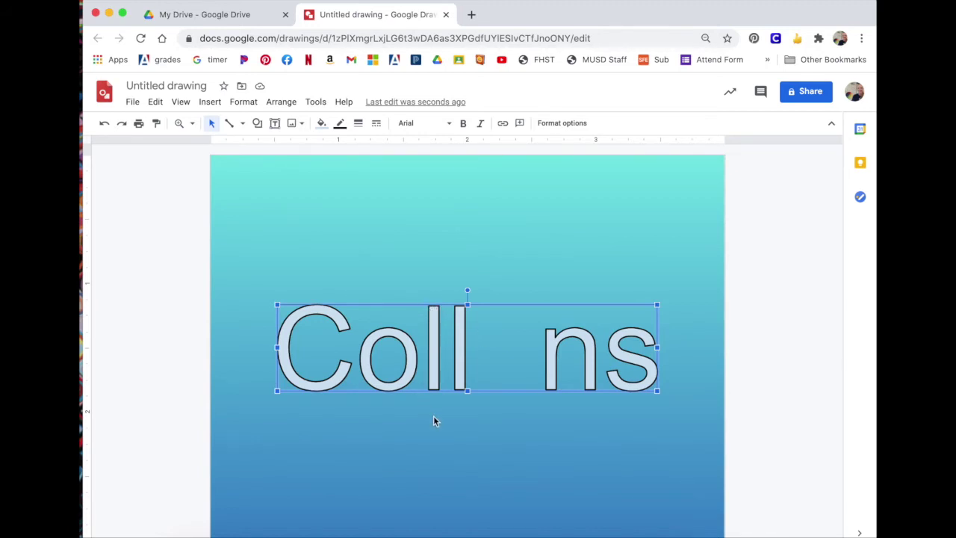
left_click(340, 126)
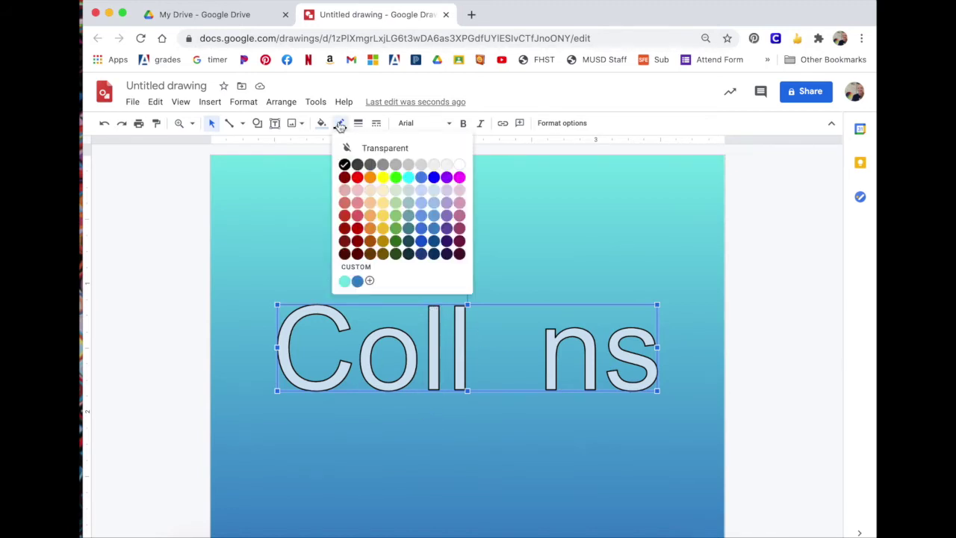
left_click(377, 149)
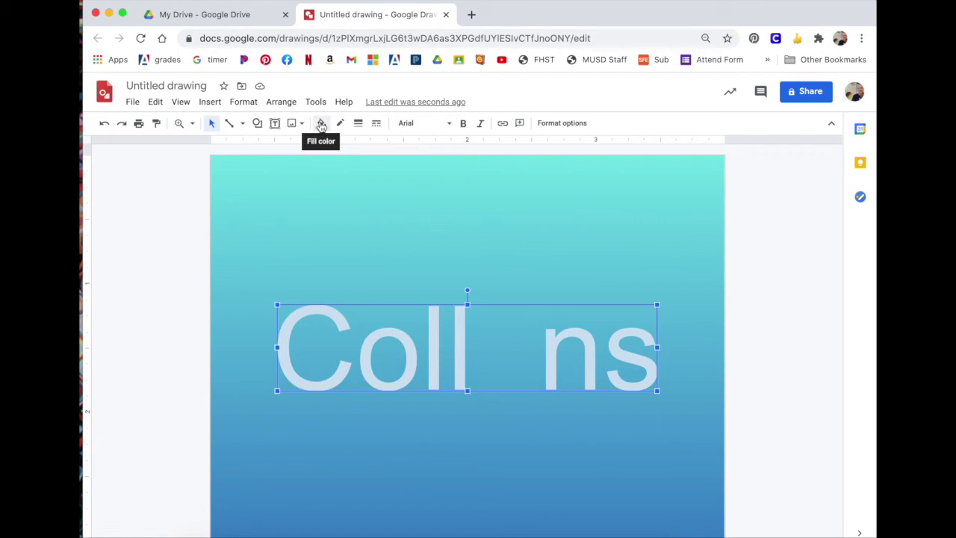
Step: Fill the Collins word art letters with solid black
left_click(321, 124)
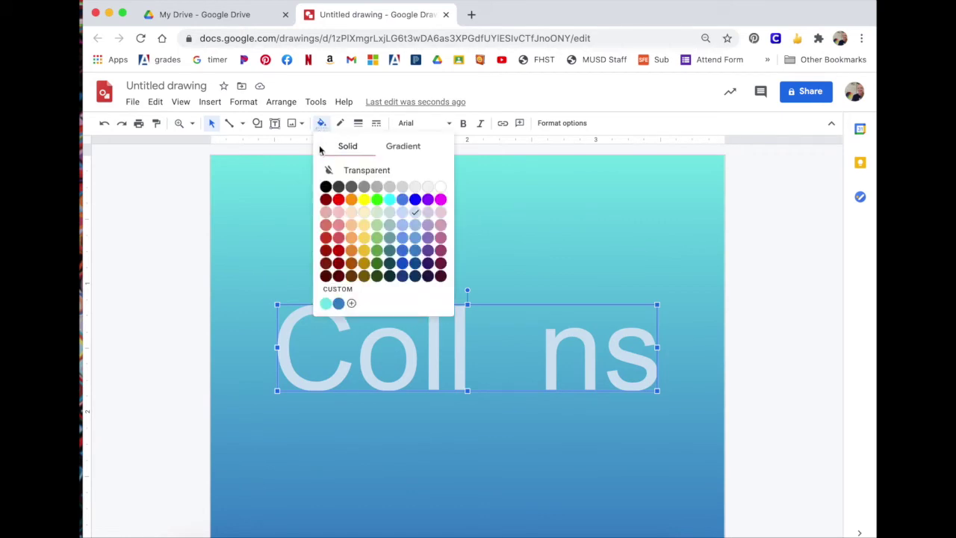
left_click(325, 187)
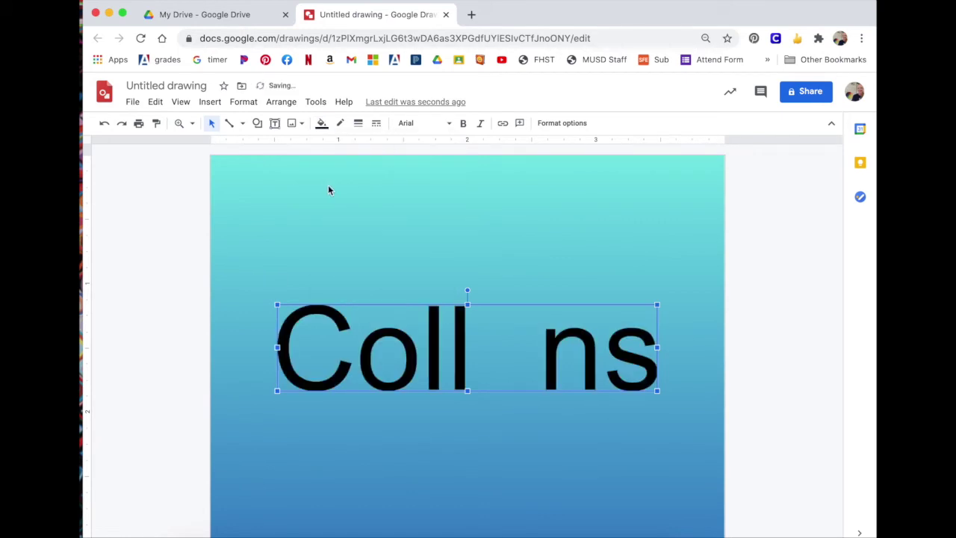
left_click(451, 124)
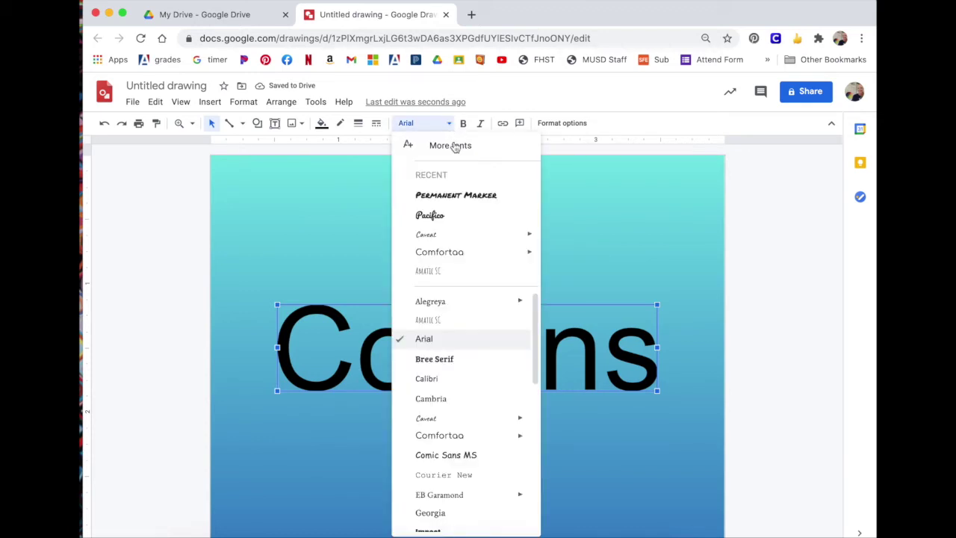
Step: Set the Collins word art in Permanent Marker and reposition it slightly up and left
left_click(442, 198)
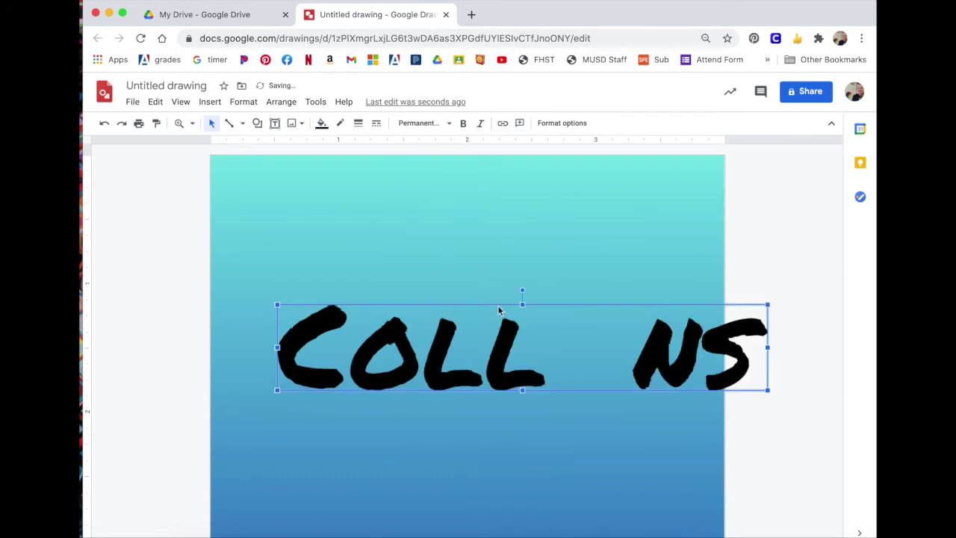
left_click_drag(578, 316, 530, 303)
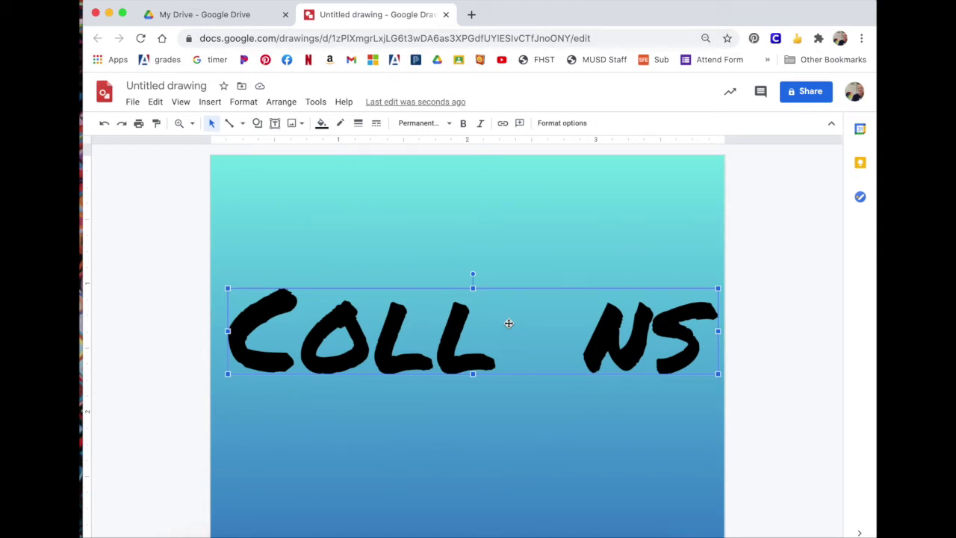
mouse_move(509, 323)
left_mouse_down()
mouse_move(510, 277)
mouse_move(514, 344)
mouse_move(507, 332)
left_mouse_up()
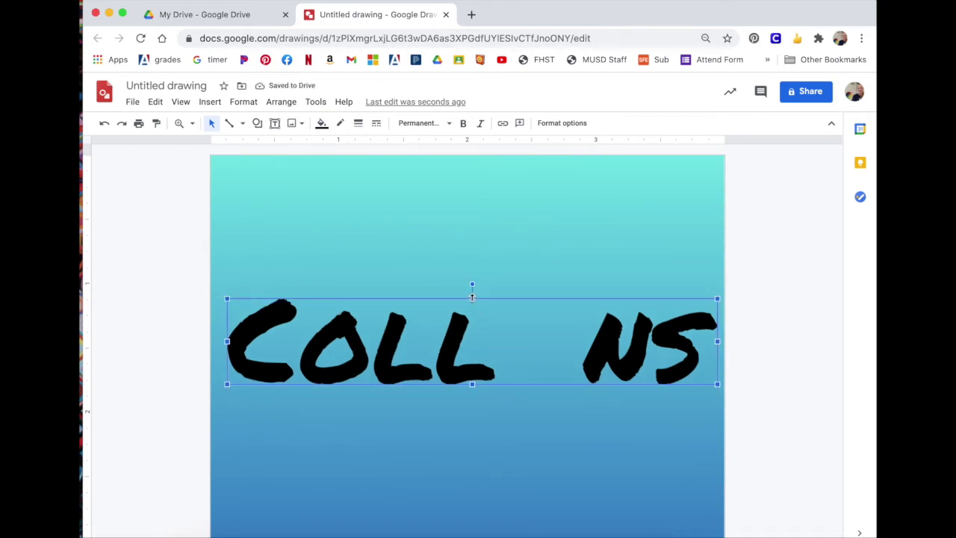
Step: Stretch the COLLINS word art taller toward the canvas bottom and narrow it slightly from the right
left_click_drag(471, 298, 469, 226)
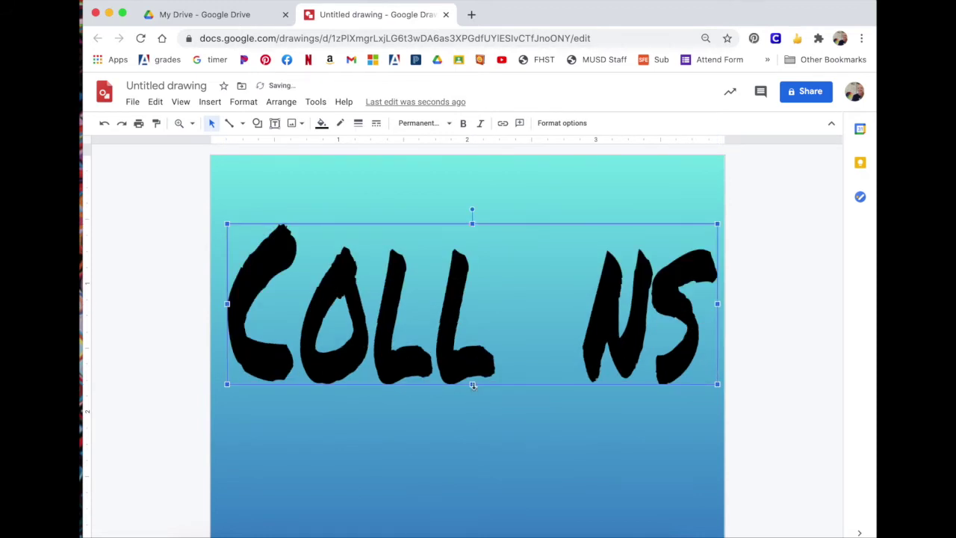
left_click_drag(472, 383, 475, 468)
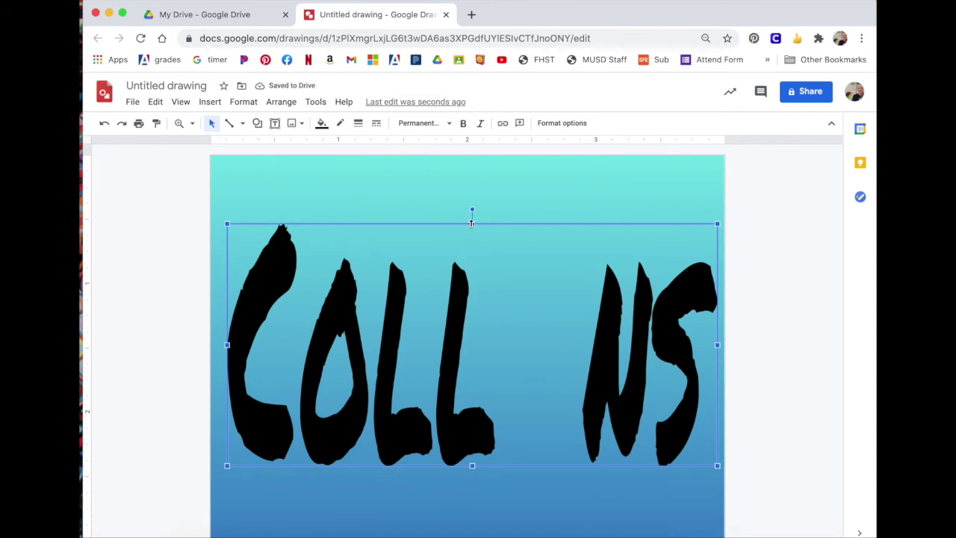
left_click_drag(472, 223, 469, 254)
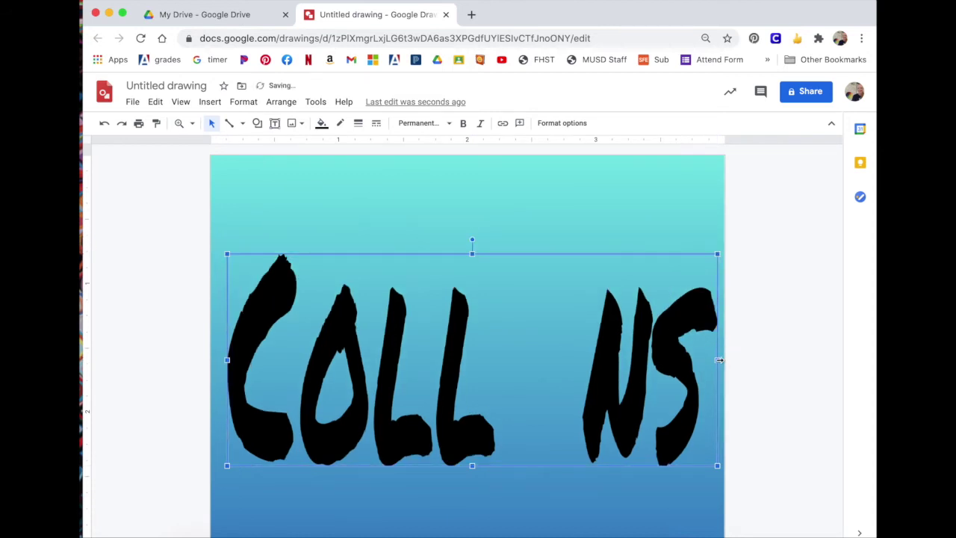
left_click_drag(719, 360, 702, 361)
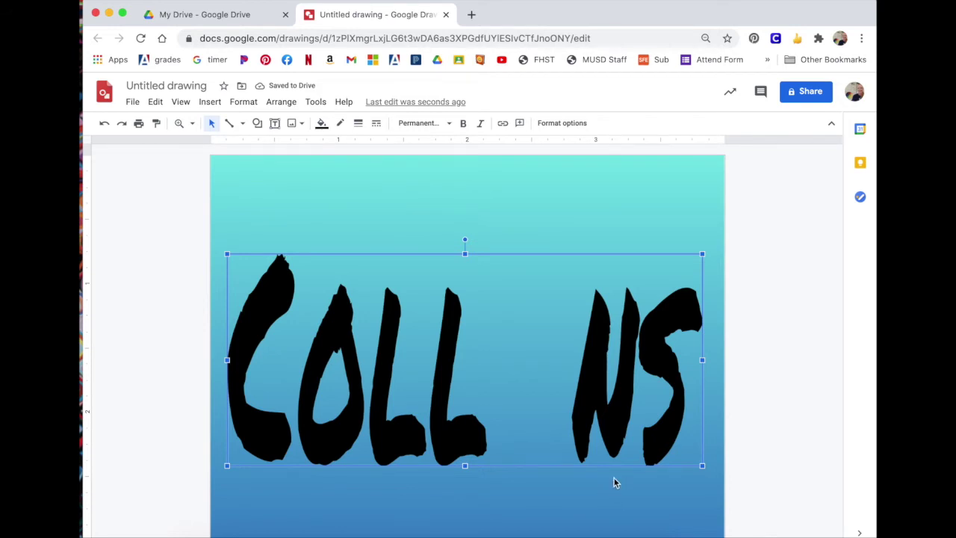
left_click(614, 481)
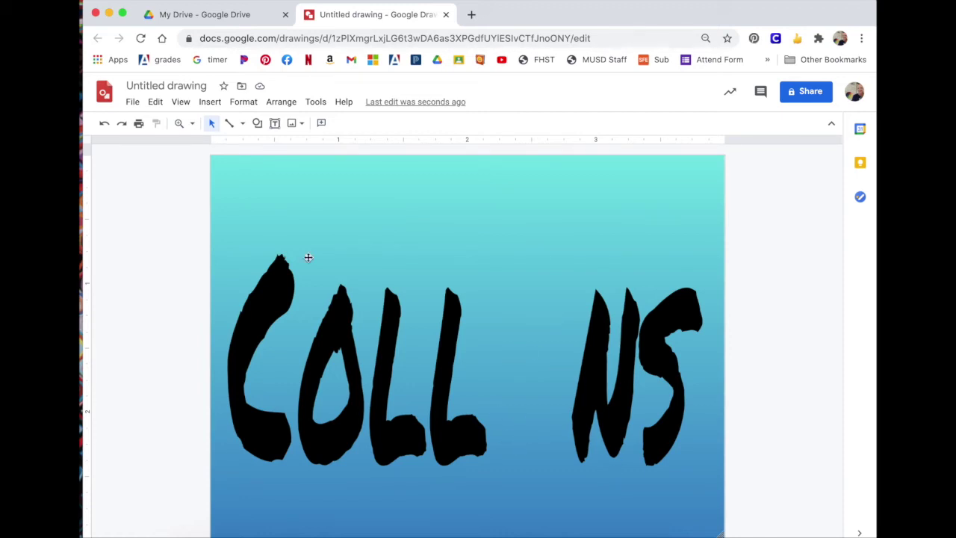
Step: Insert a paintbrush picture from a web search for 'transparent paintbrush' and shrink it
left_click(211, 104)
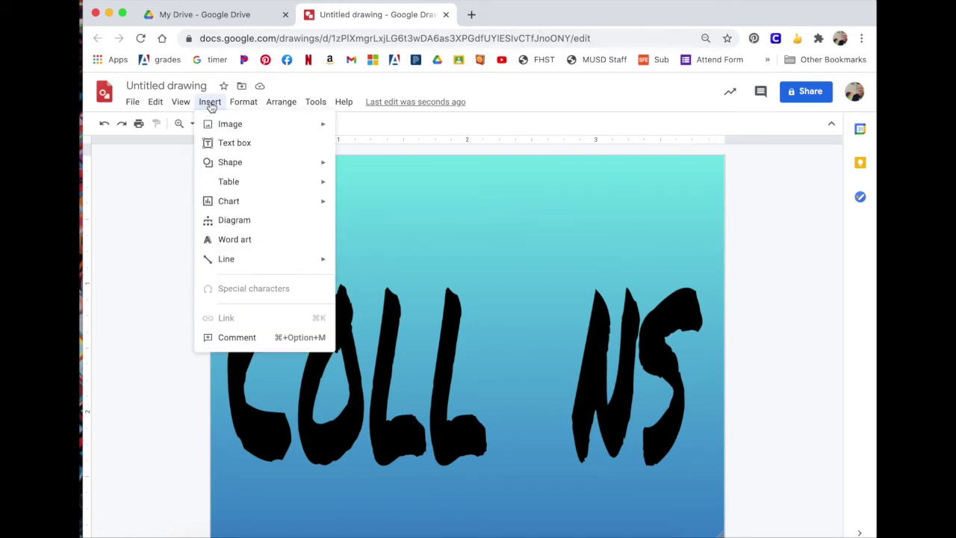
mouse_move(222, 125)
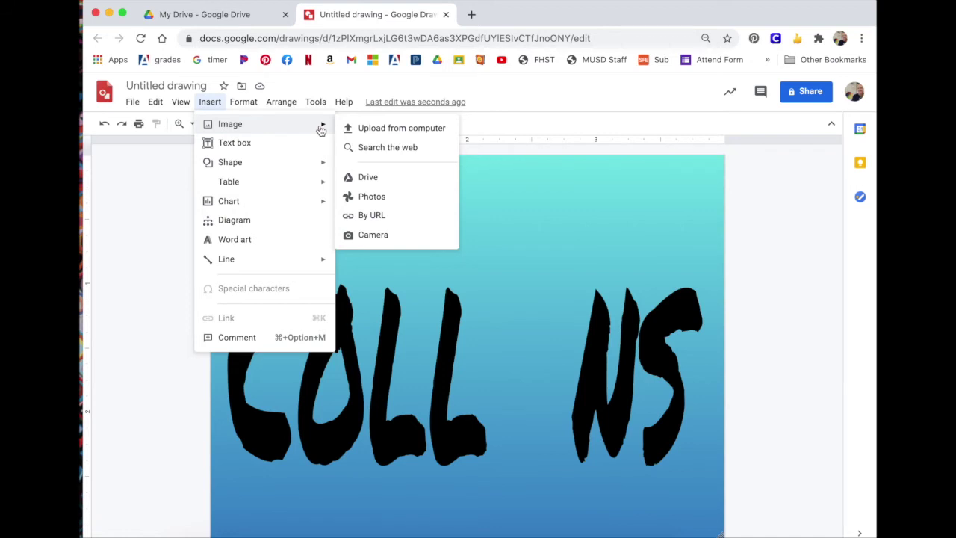
left_click(388, 148)
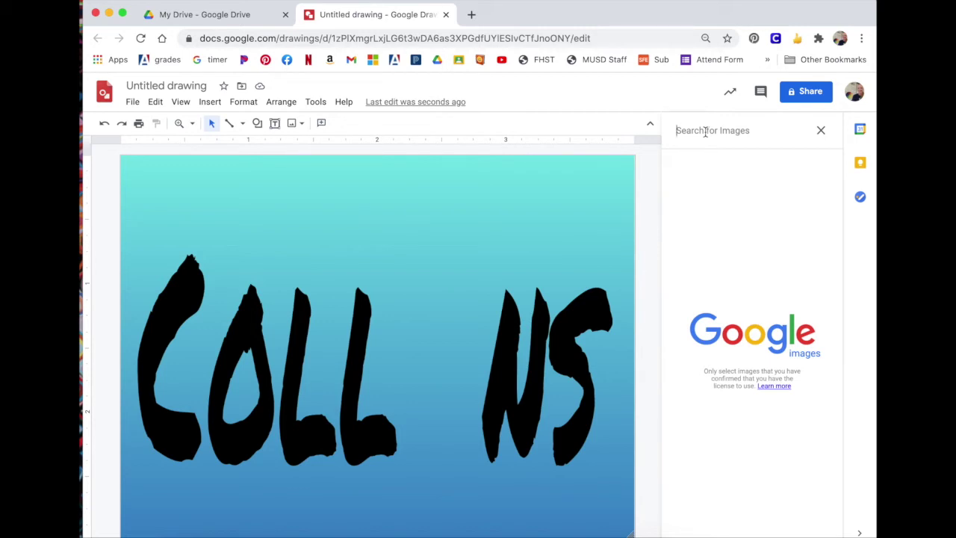
type("transpa")
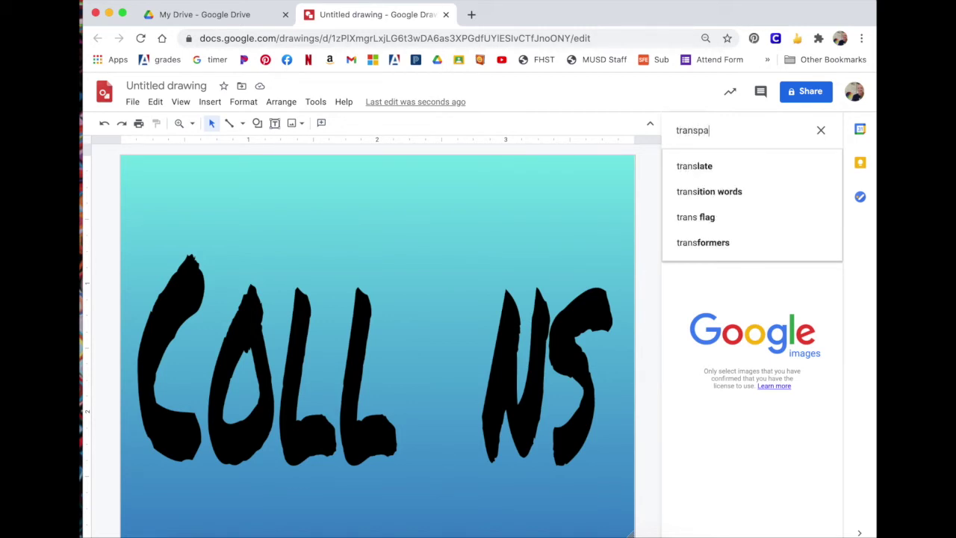
type("rent")
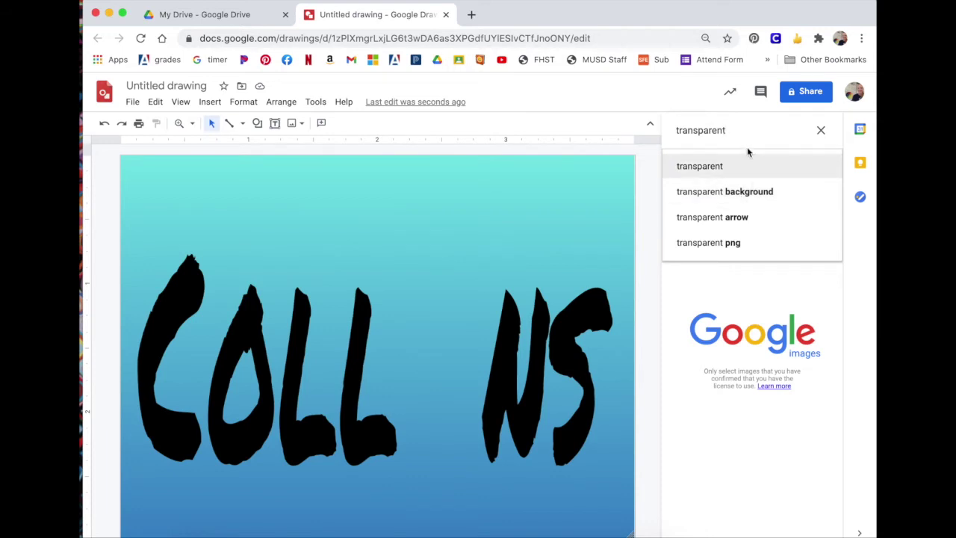
type("paint")
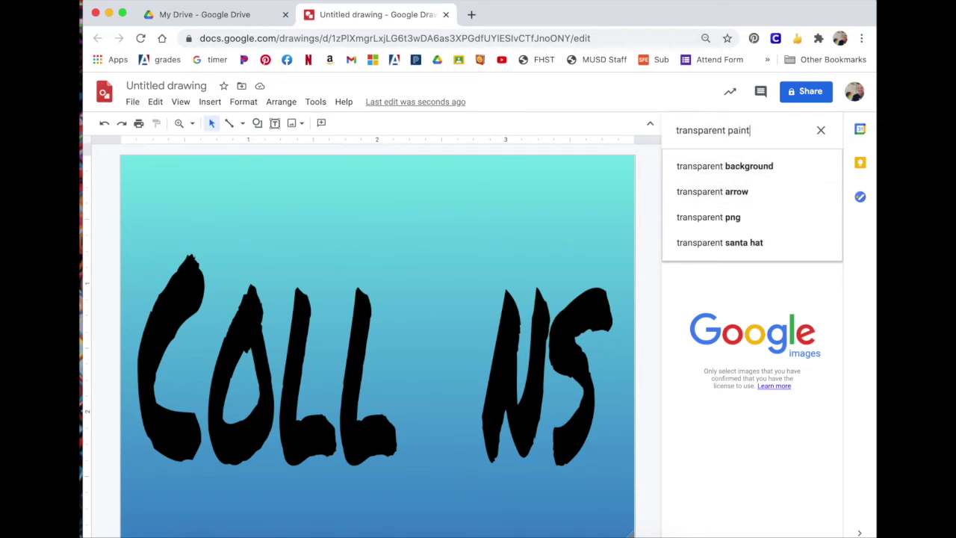
type("brush")
key("Return")
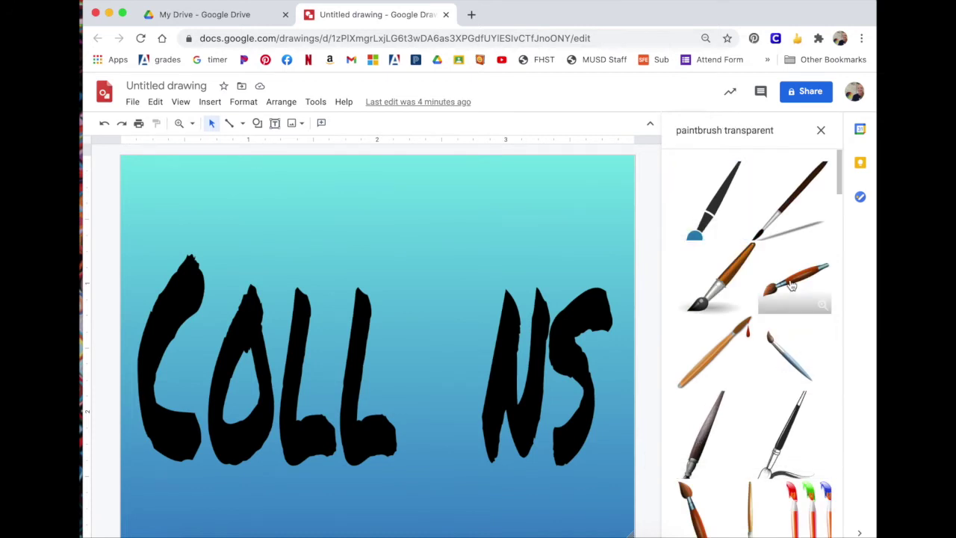
left_click(792, 285)
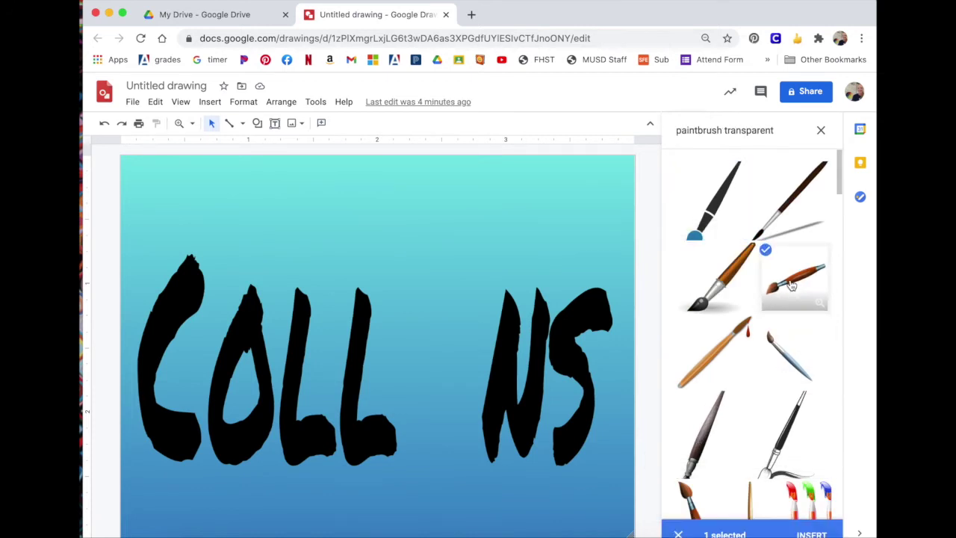
left_click(812, 534)
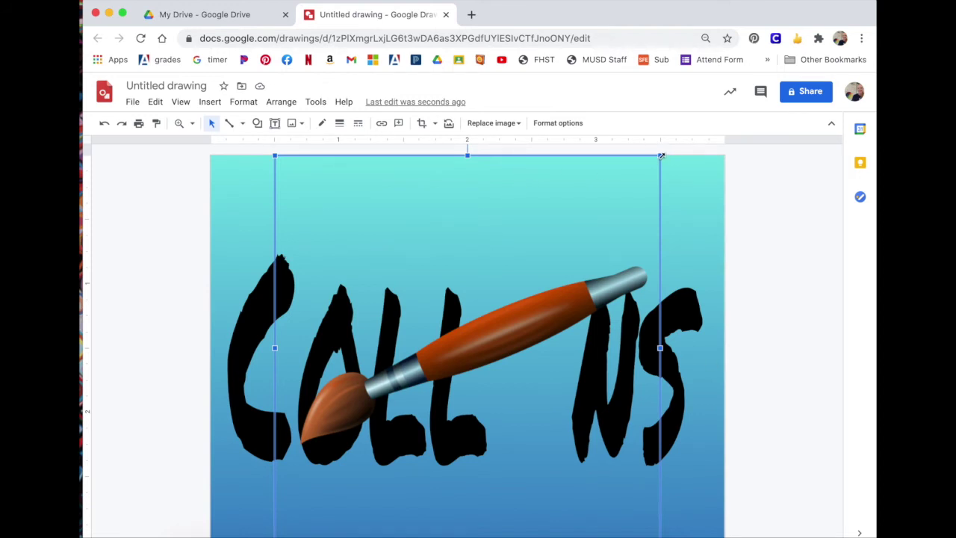
left_click_drag(661, 156, 553, 247)
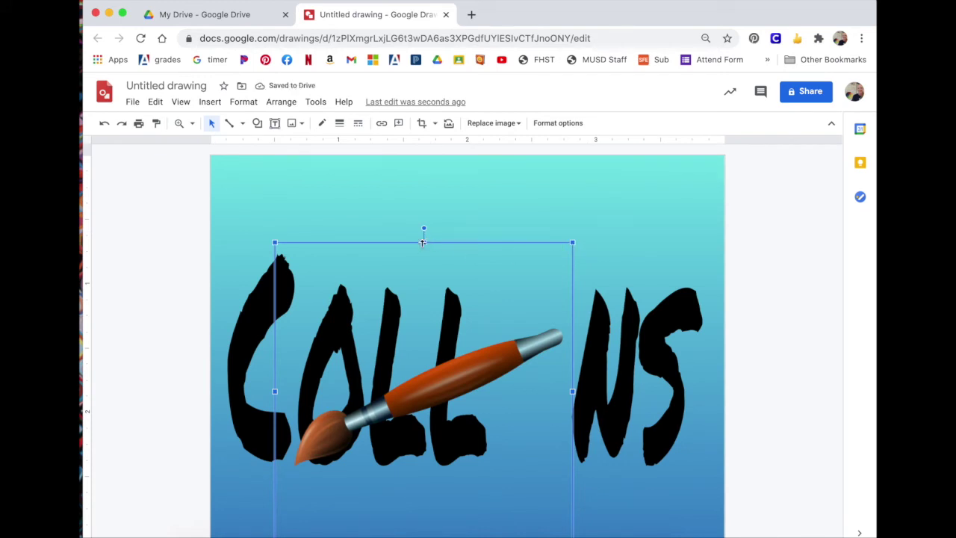
Step: Resize the paintbrush picture and rotate it clockwise to a new angle
left_click_drag(423, 242, 437, 450)
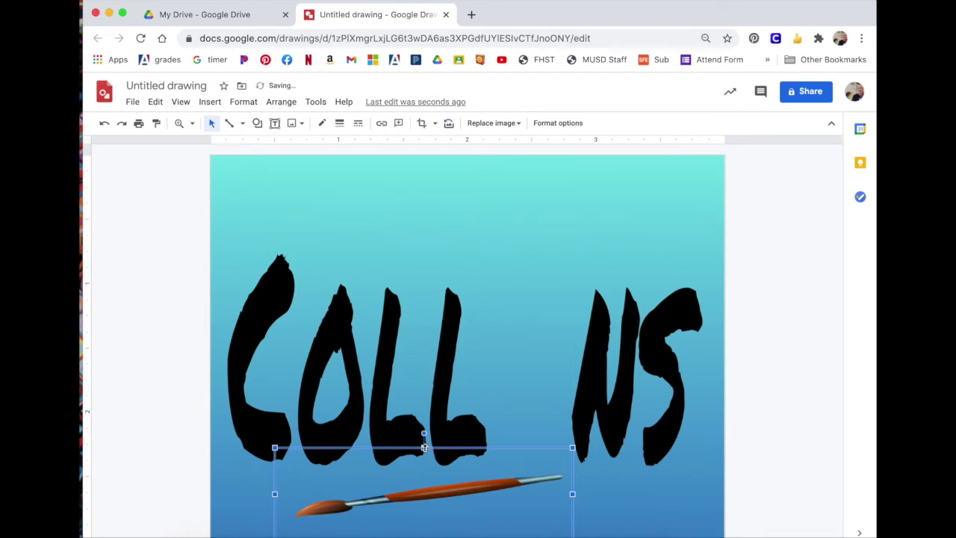
left_click_drag(423, 447, 421, 345)
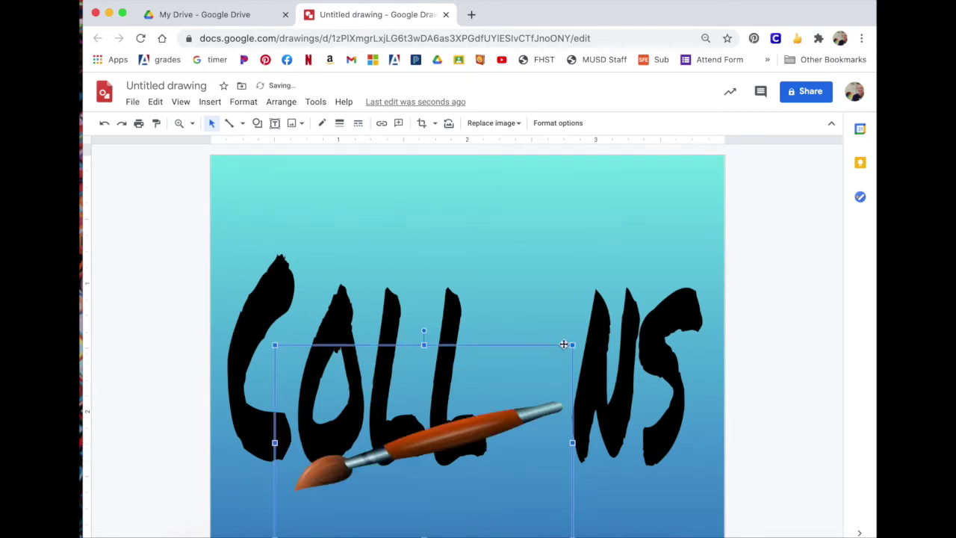
mouse_move(572, 345)
left_mouse_down()
mouse_move(519, 379)
mouse_move(579, 332)
left_mouse_up()
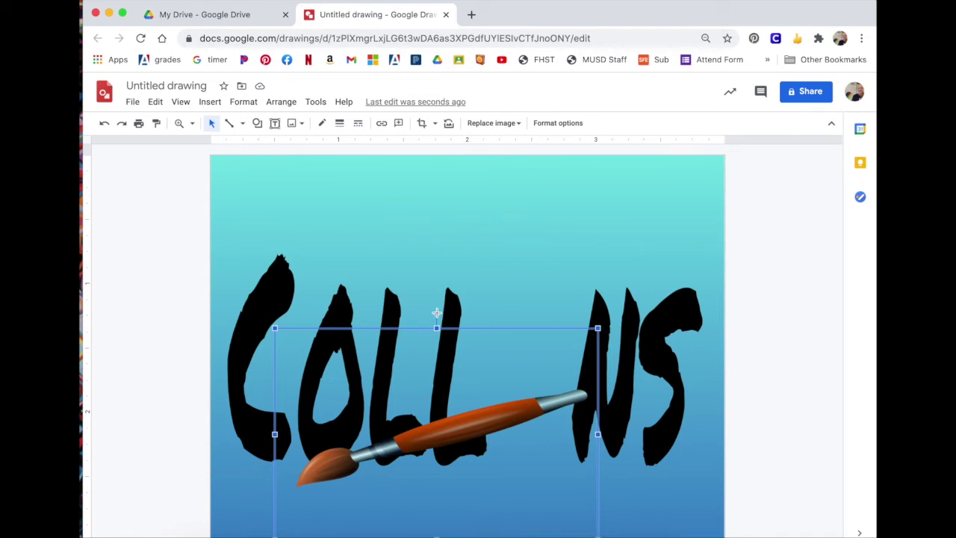
mouse_move(437, 312)
left_mouse_down()
mouse_move(483, 311)
mouse_move(567, 341)
mouse_move(578, 446)
mouse_move(575, 433)
left_mouse_up()
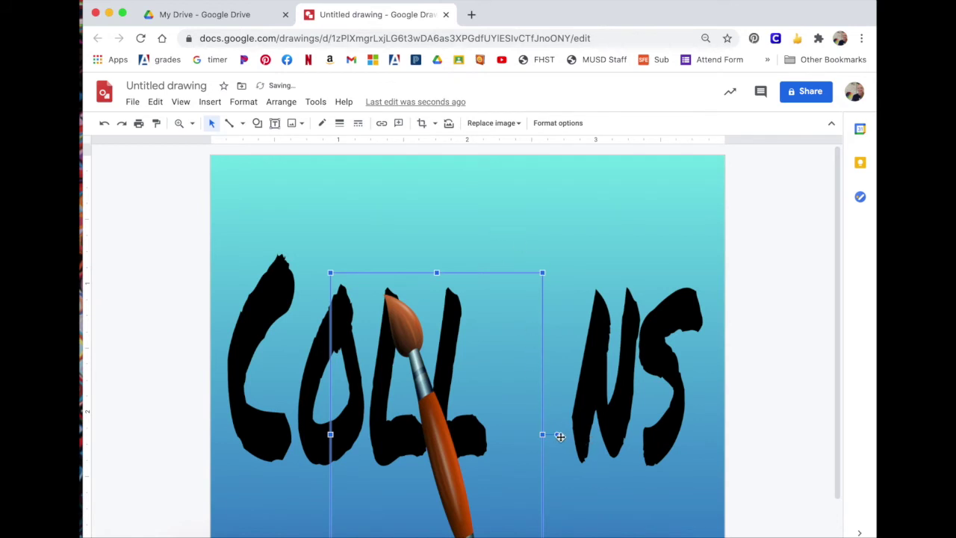
left_click_drag(557, 434, 539, 495)
Step: Shrink the paintbrush further and stand it upright in the gap as the I of COLLINS
left_click_drag(503, 346, 570, 292)
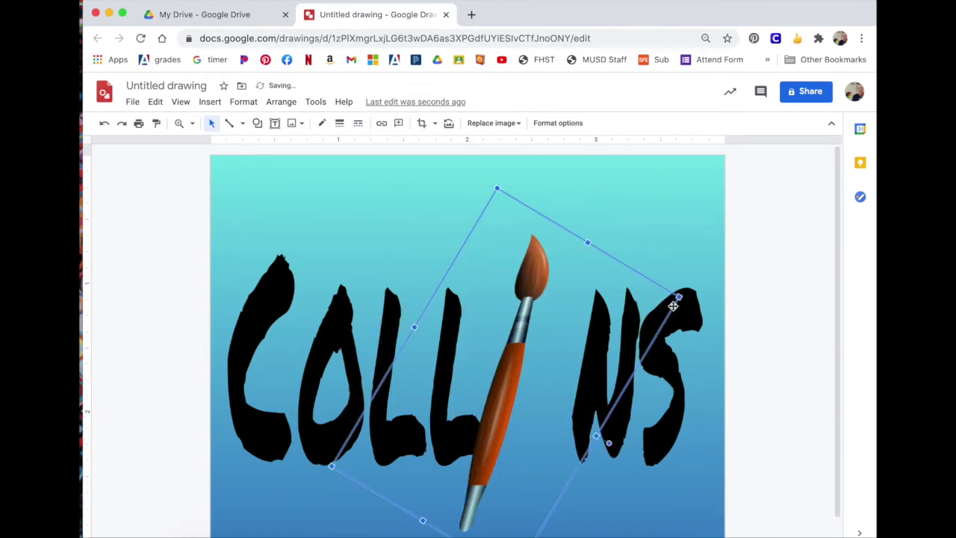
left_click_drag(679, 296, 630, 320)
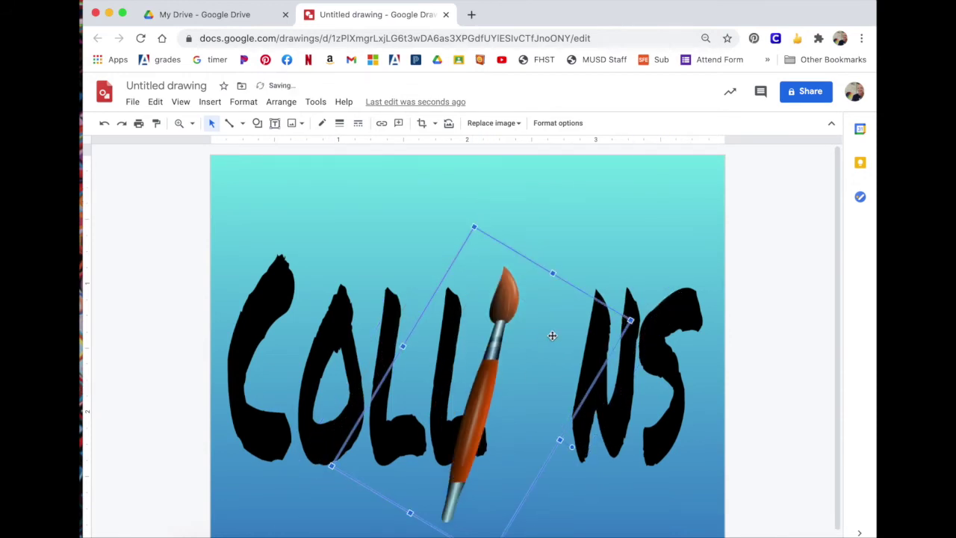
left_click_drag(552, 336, 592, 313)
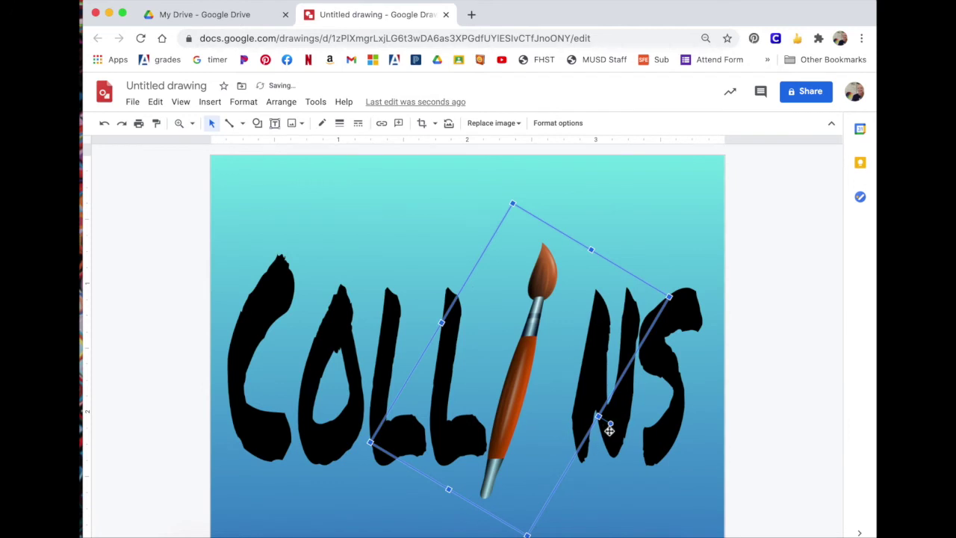
left_click_drag(610, 423, 617, 377)
left_click(694, 500)
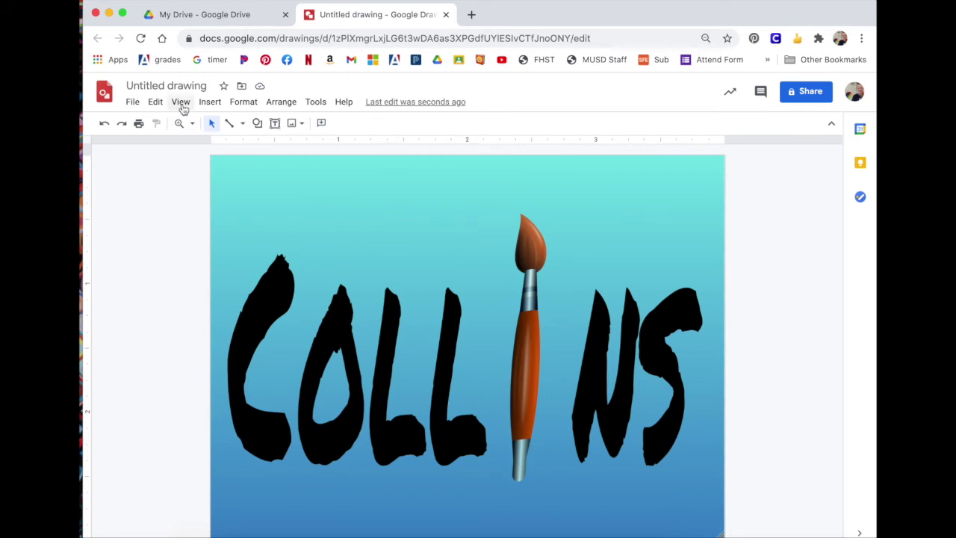
left_click(212, 106)
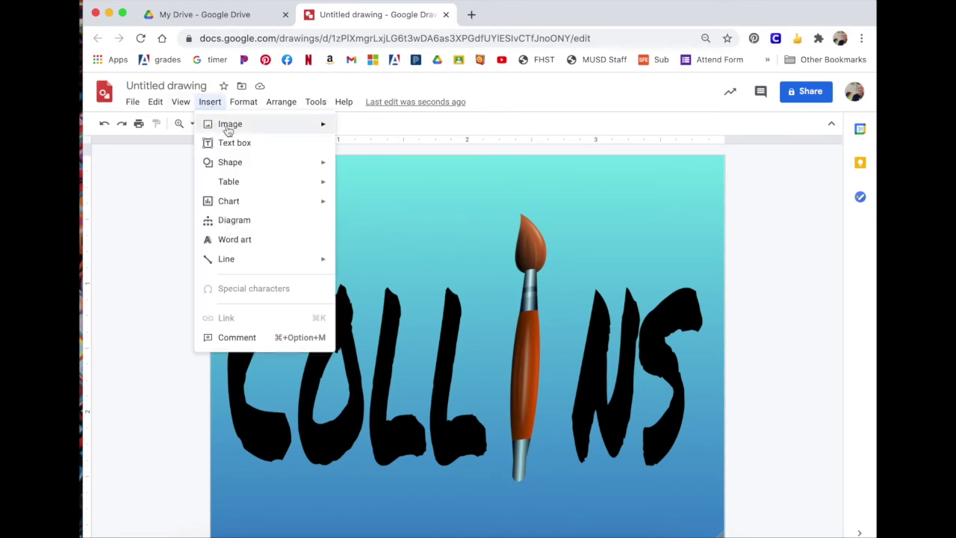
Step: Search the web for 'palette transparent' and insert a paint palette picture
mouse_move(273, 127)
left_click(369, 148)
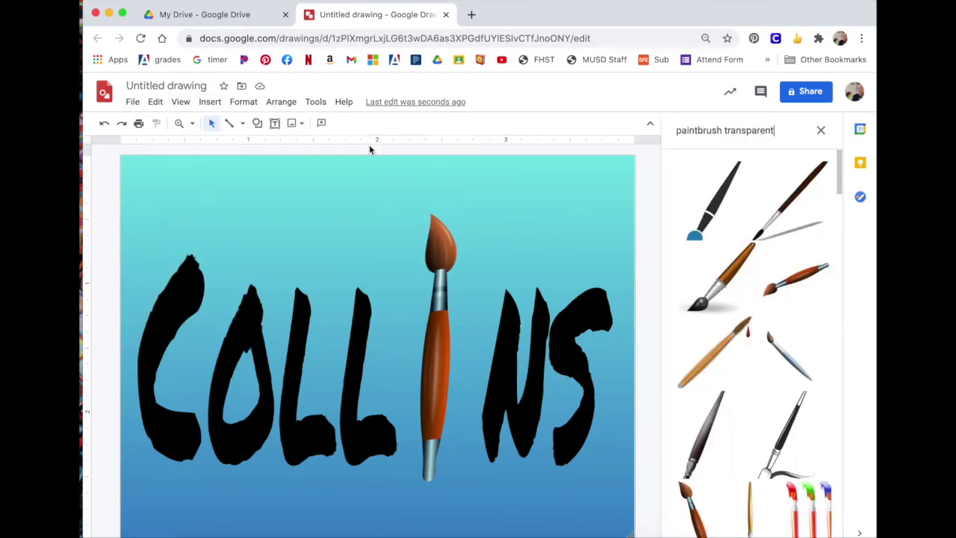
left_click(722, 132)
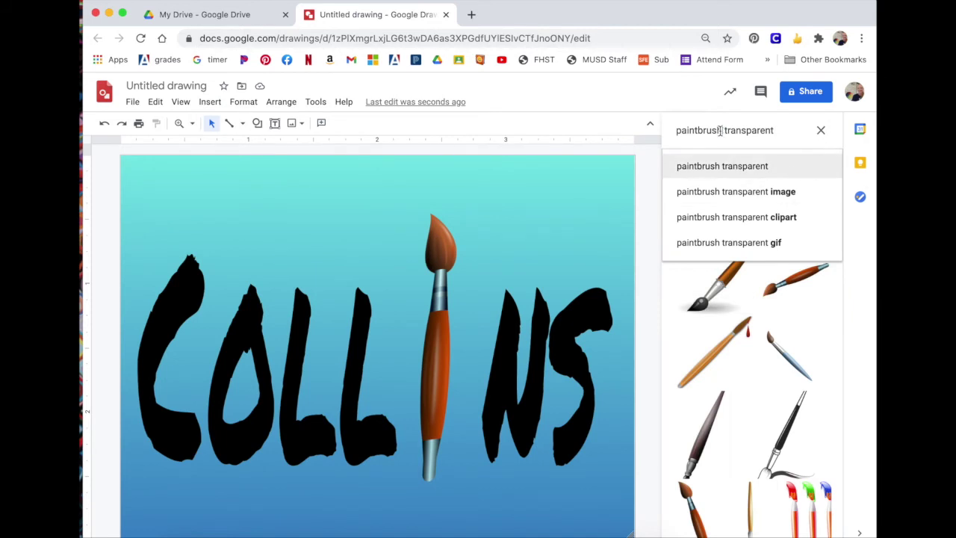
left_click_drag(722, 132, 674, 129)
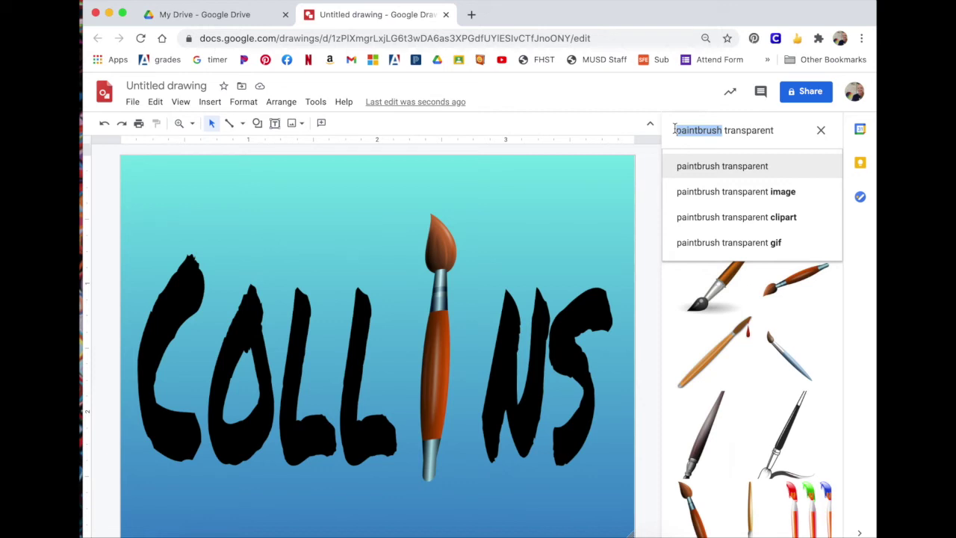
type("palette")
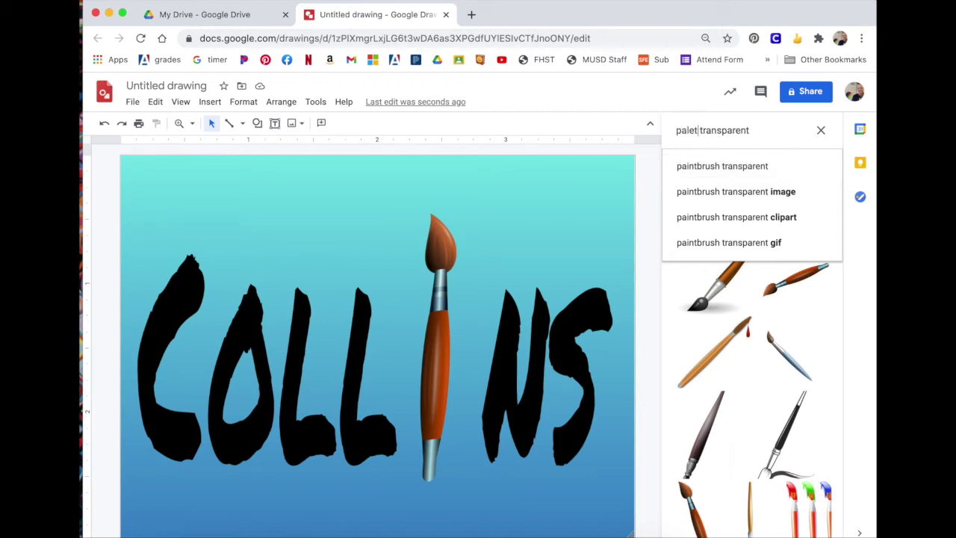
key("Return")
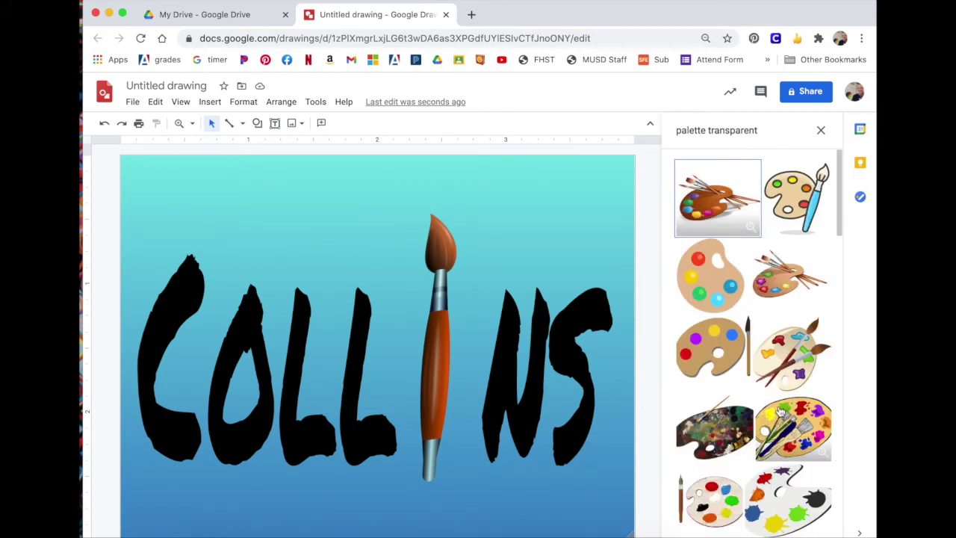
scroll(779, 410, "down", 10)
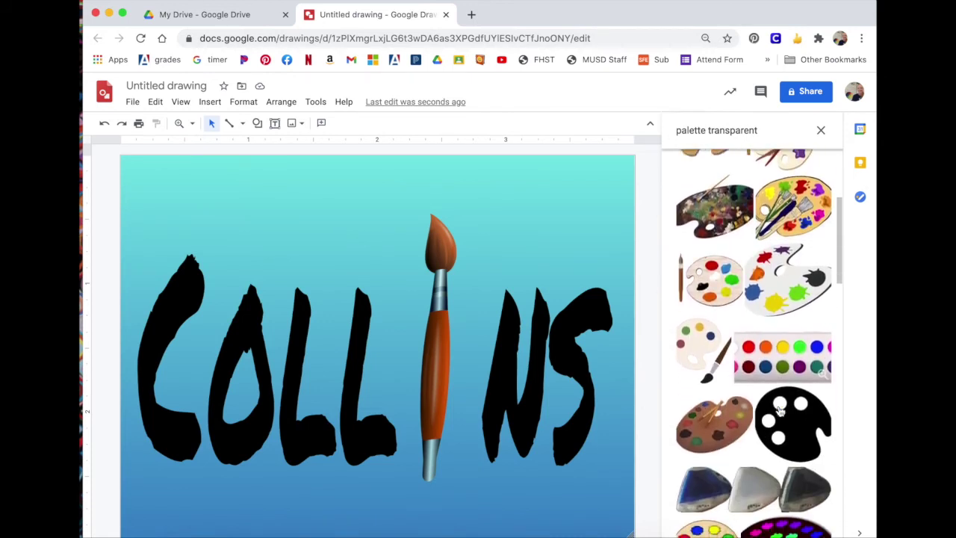
scroll(780, 410, "down", 5)
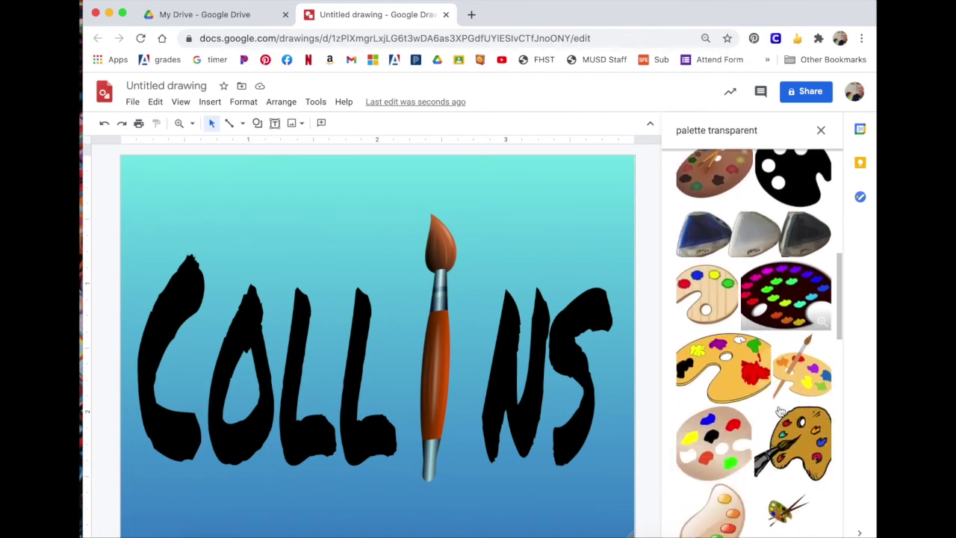
left_click(780, 410)
left_click(809, 532)
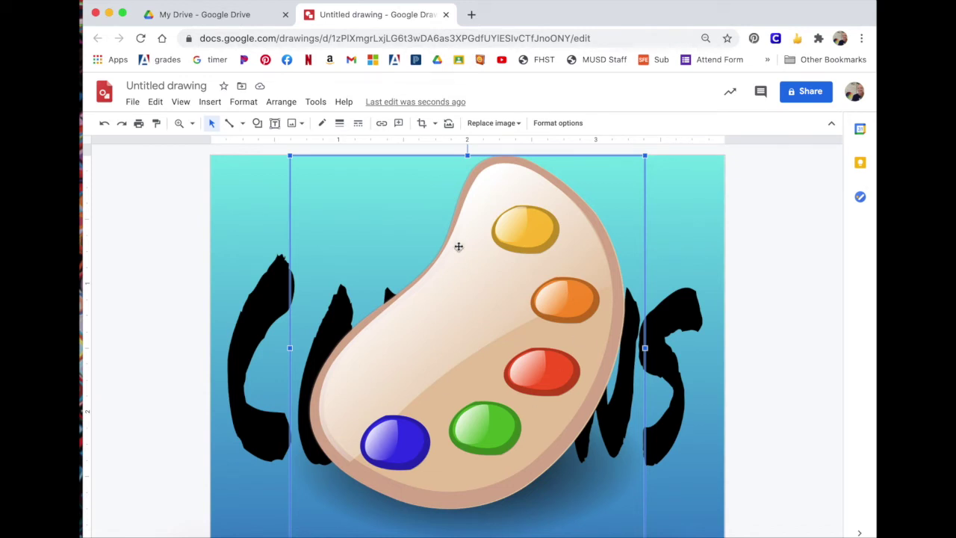
Step: Send the palette picture one layer back, behind the paintbrush
right_click(459, 249)
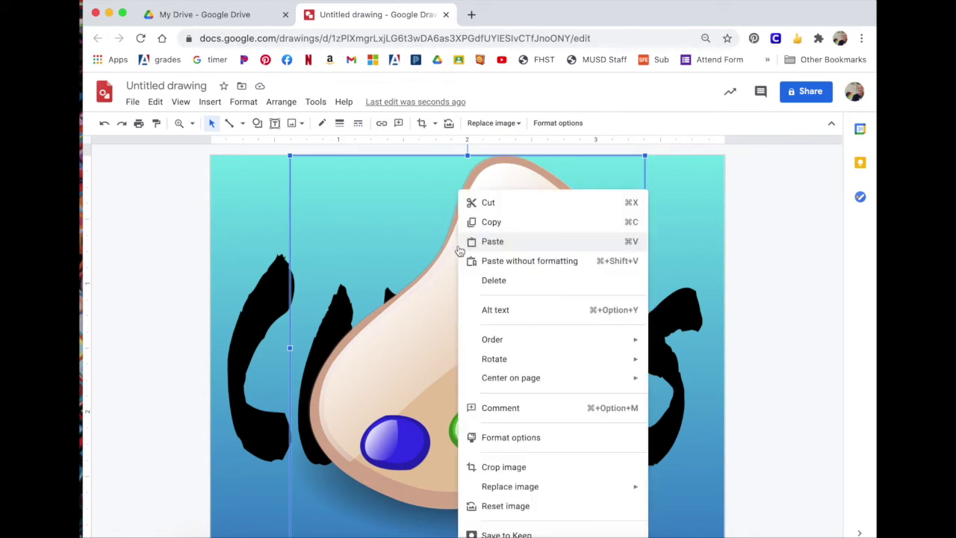
mouse_move(487, 344)
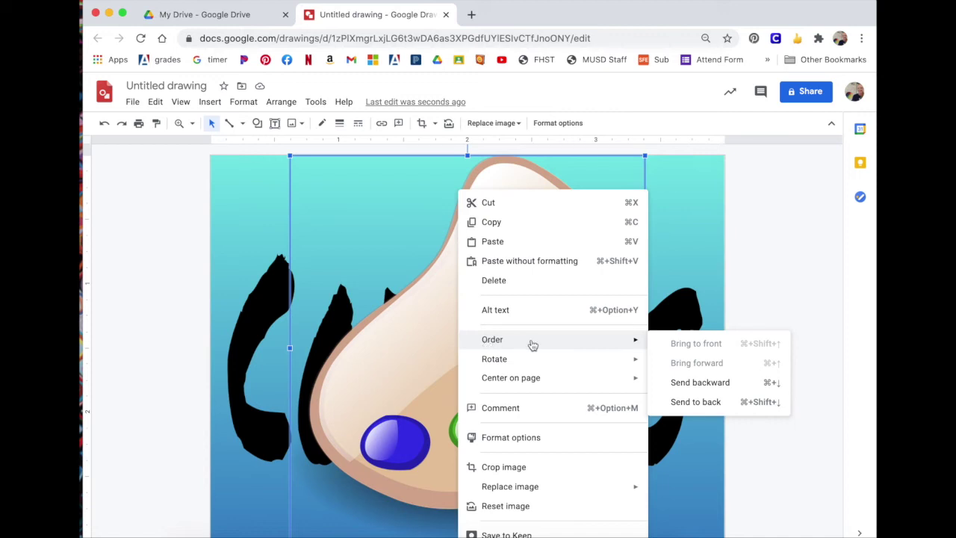
left_click(686, 383)
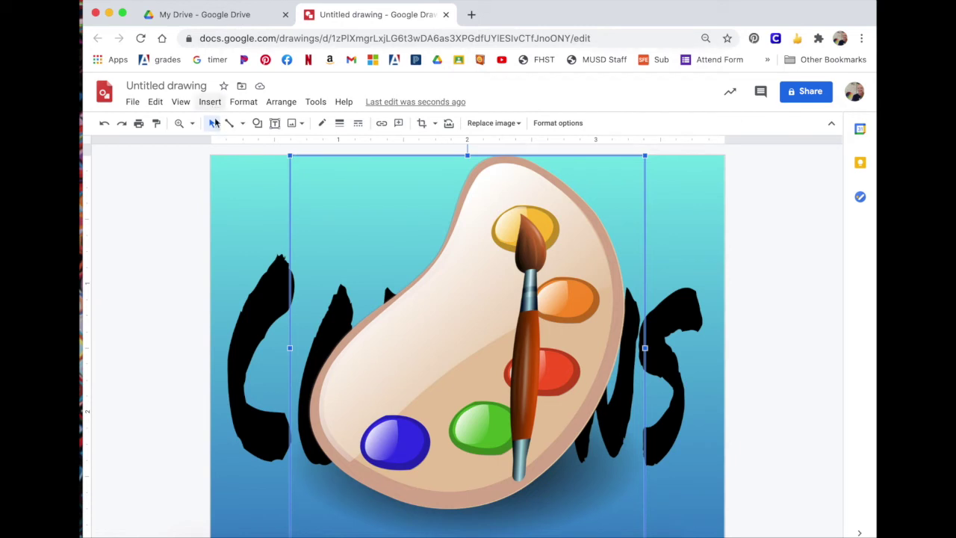
right_click(425, 321)
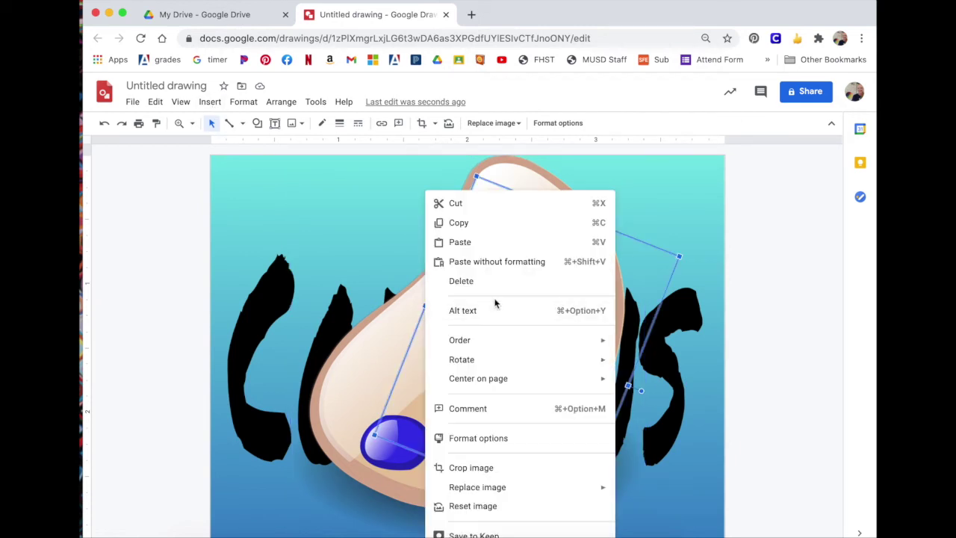
mouse_move(469, 346)
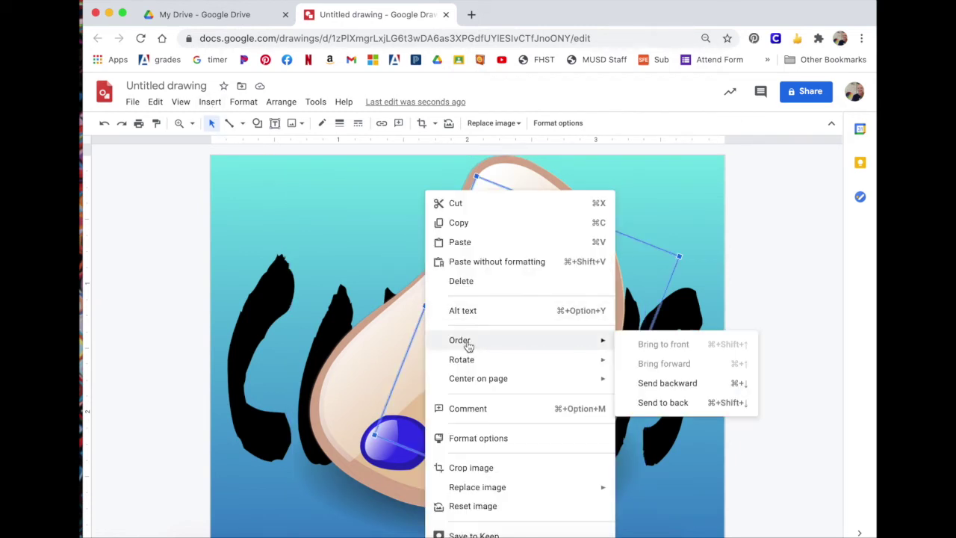
left_click(687, 209)
left_click(522, 345)
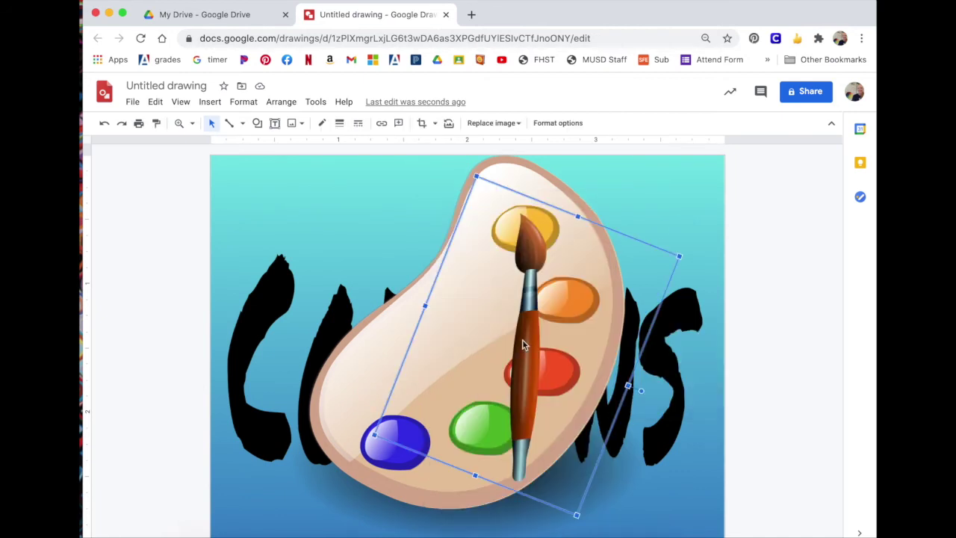
Step: Send the palette further back, behind the COLLINS lettering
left_click(315, 386)
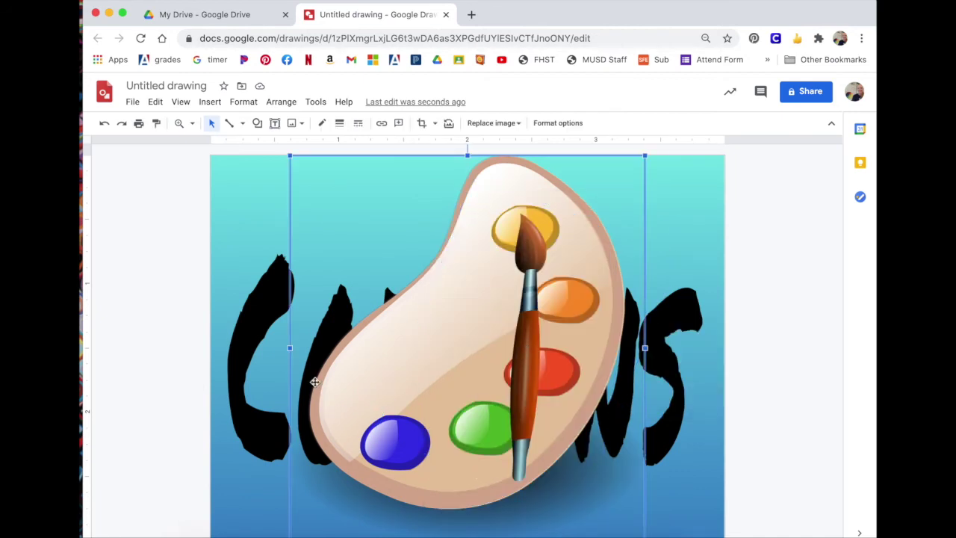
right_click(358, 379)
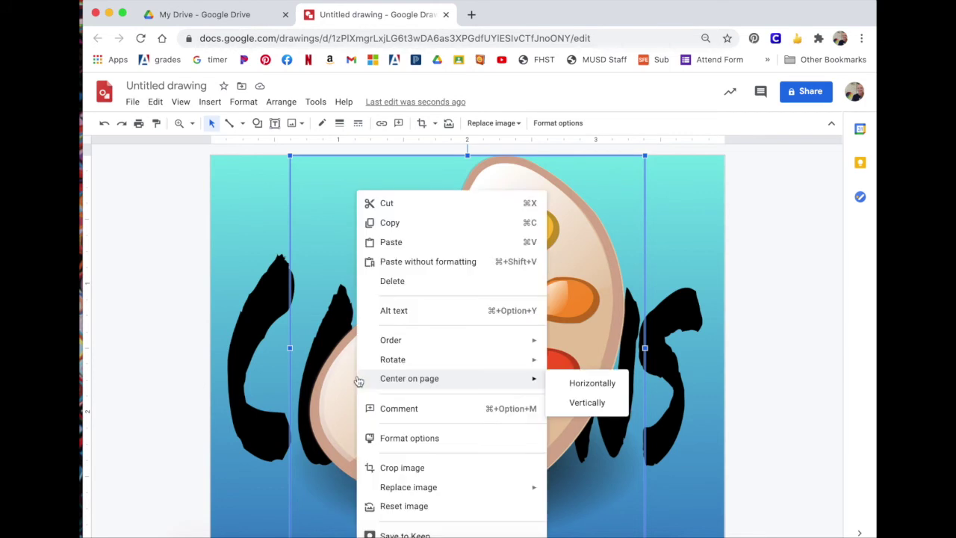
mouse_move(399, 347)
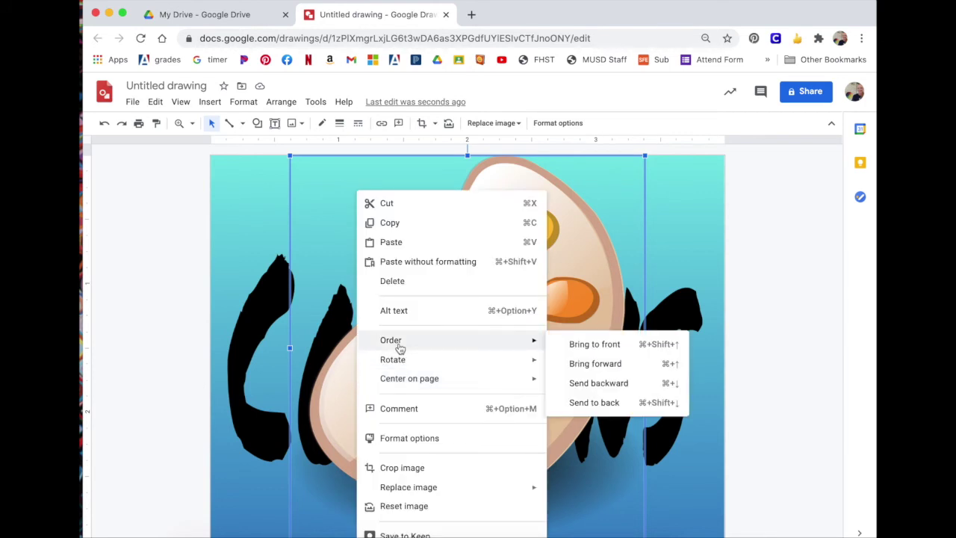
left_click(605, 386)
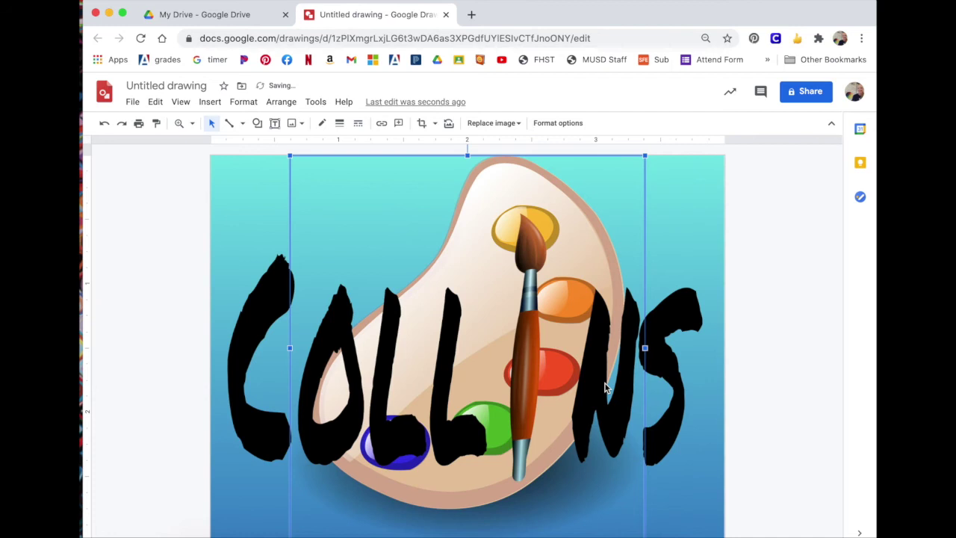
left_click(483, 311)
Step: Shrink the palette image, undoing an accidental upward move of the COLLINS lettering
left_click(405, 282)
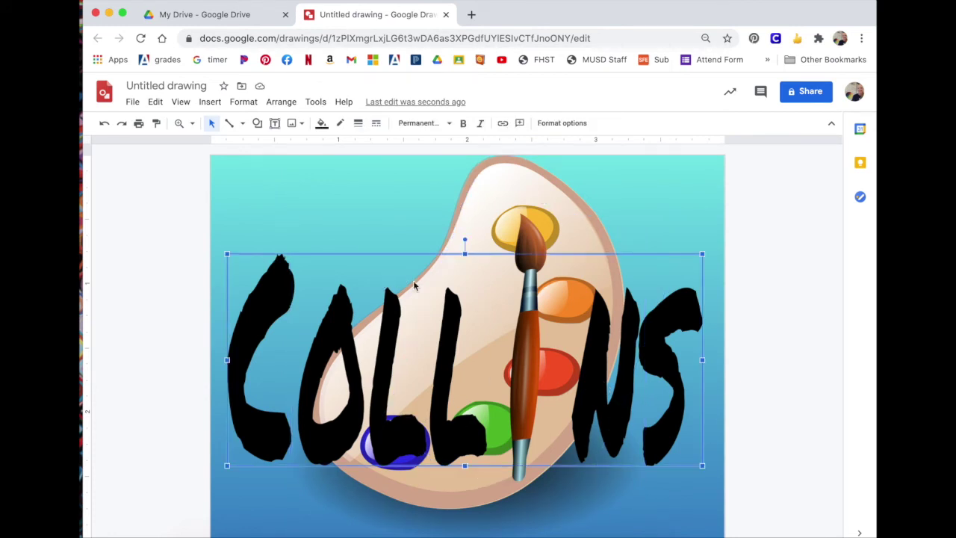
left_click(506, 194)
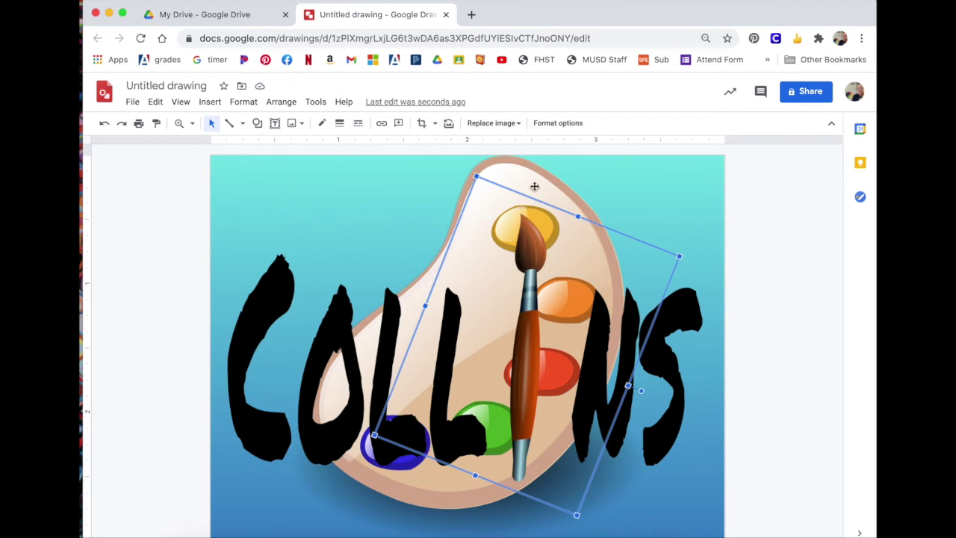
left_click(527, 174)
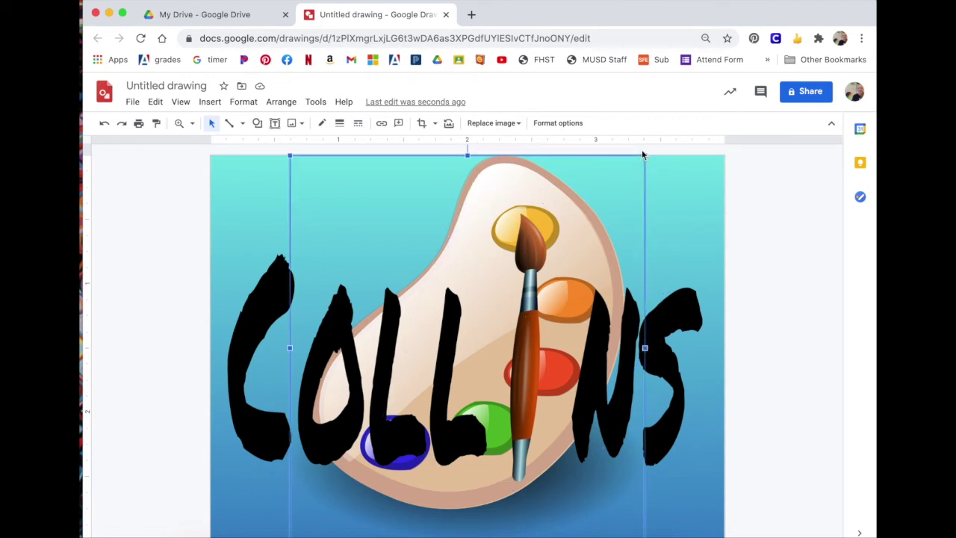
left_click_drag(645, 156, 572, 234)
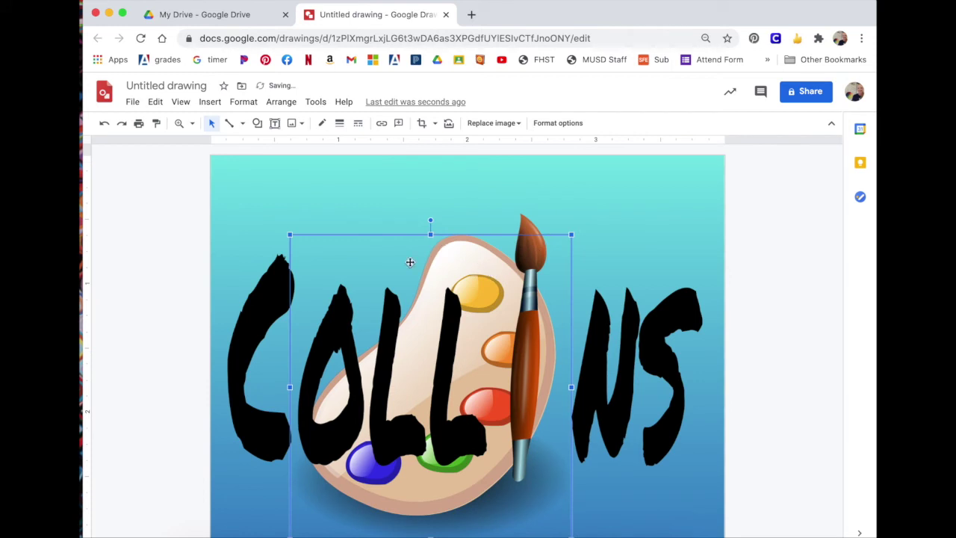
left_click_drag(410, 262, 405, 232)
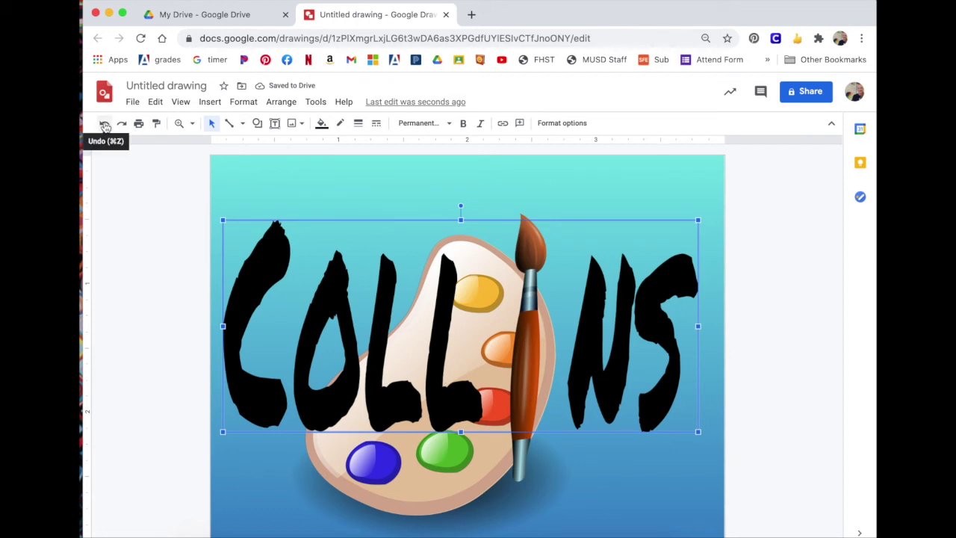
left_click(105, 125)
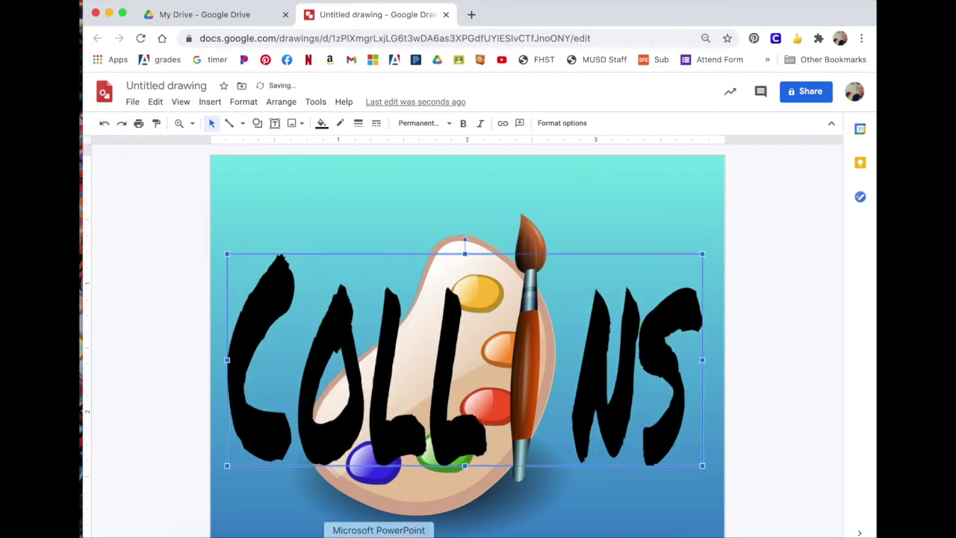
Step: Tilt the palette clockwise, enlarge it from the top-left corner and shift it slightly left
left_click(413, 511)
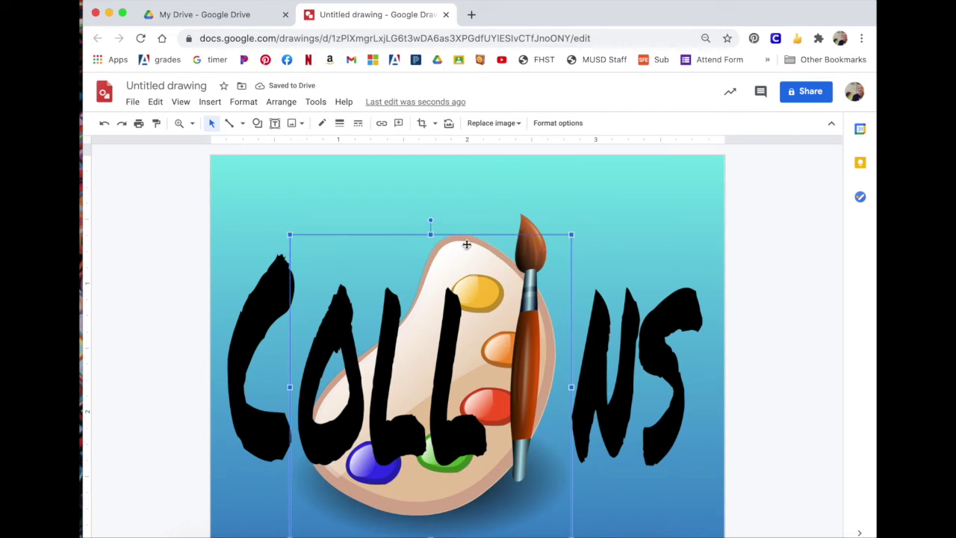
left_click_drag(431, 222, 465, 224)
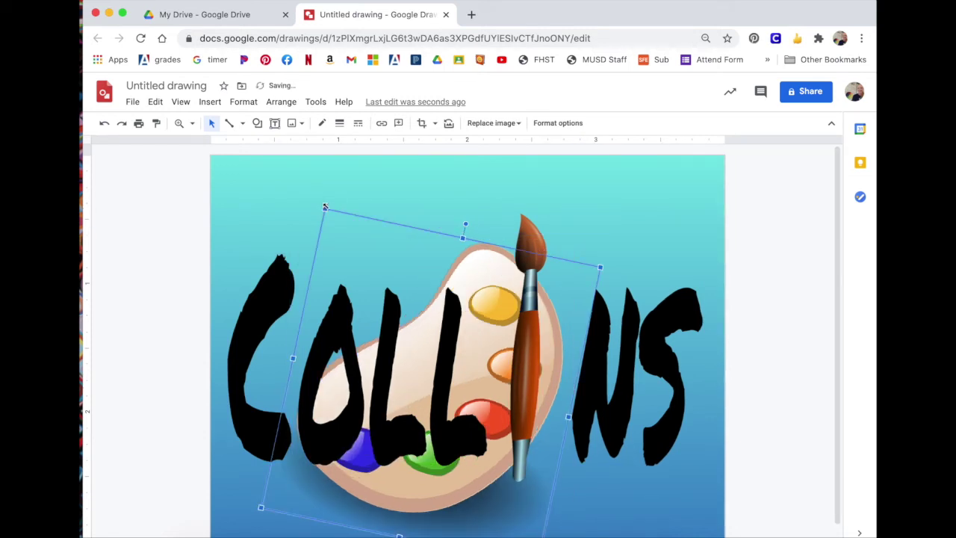
left_click_drag(325, 208, 307, 187)
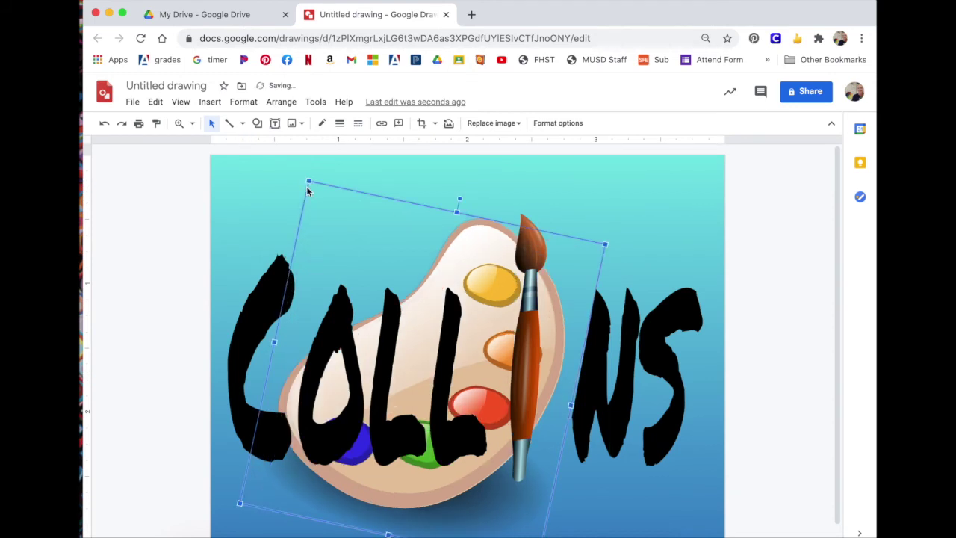
left_click(417, 321)
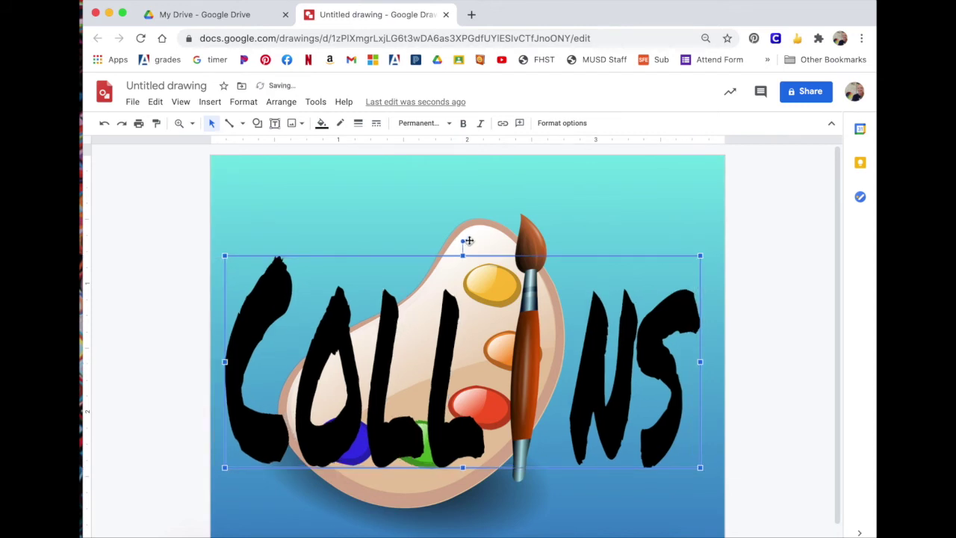
left_click(469, 239)
left_click(386, 499)
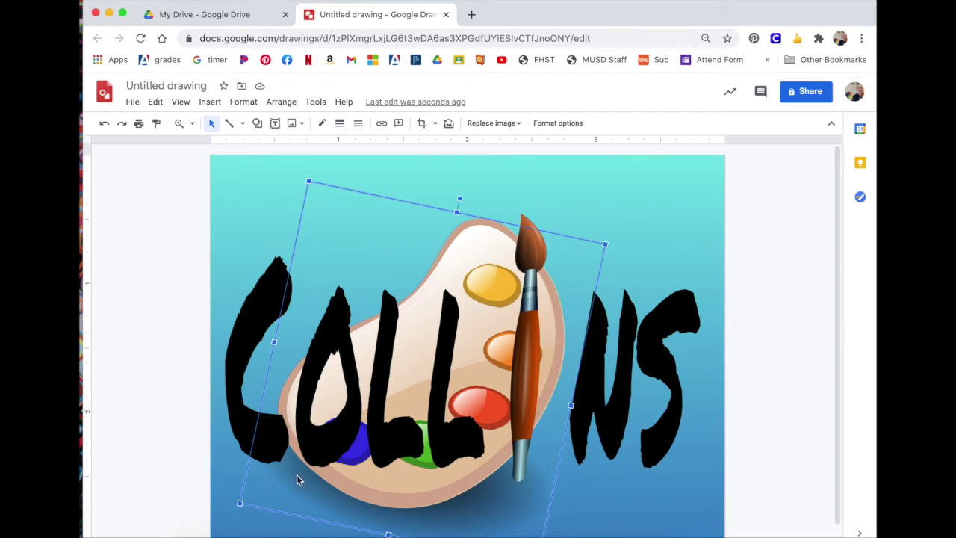
left_click_drag(345, 231, 324, 231)
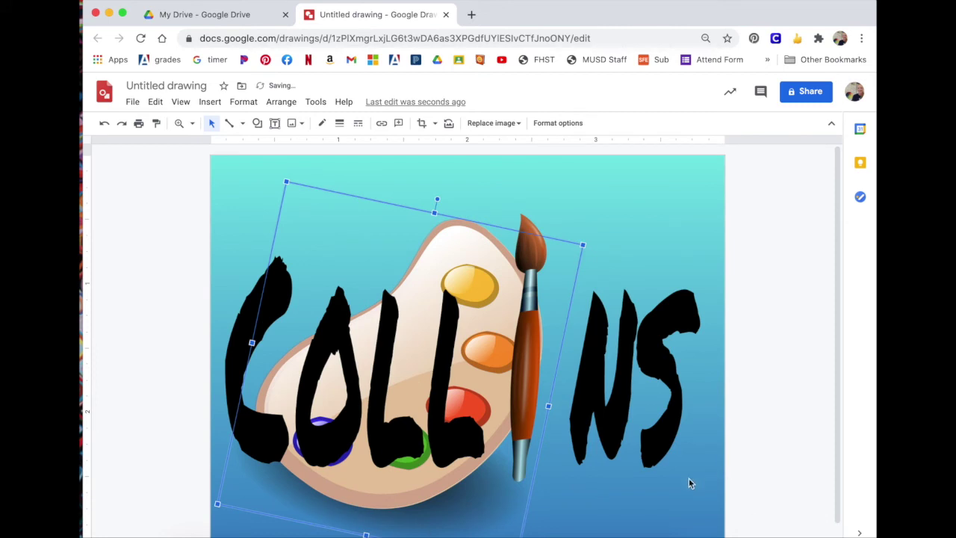
key("Escape")
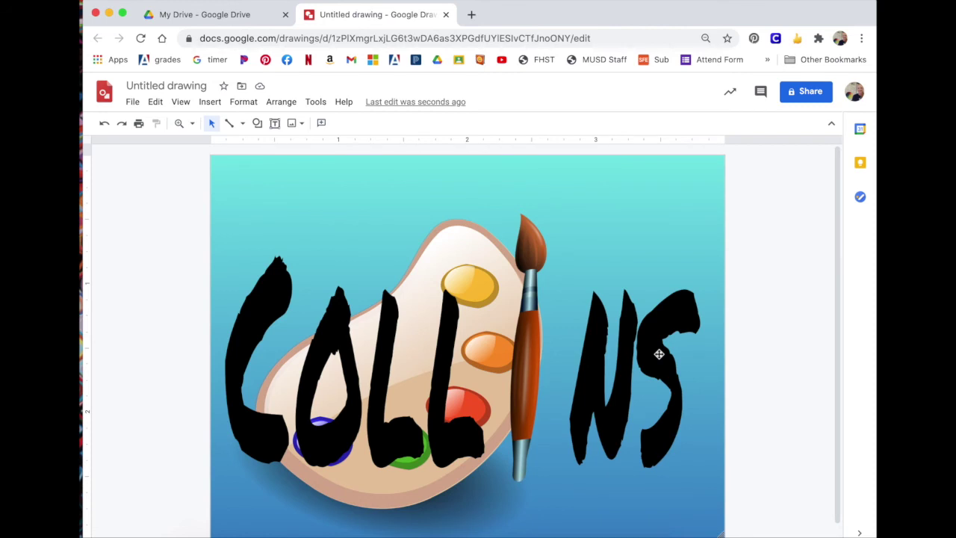
Step: Search web images for 'border transparent' and browse the results
left_click(210, 102)
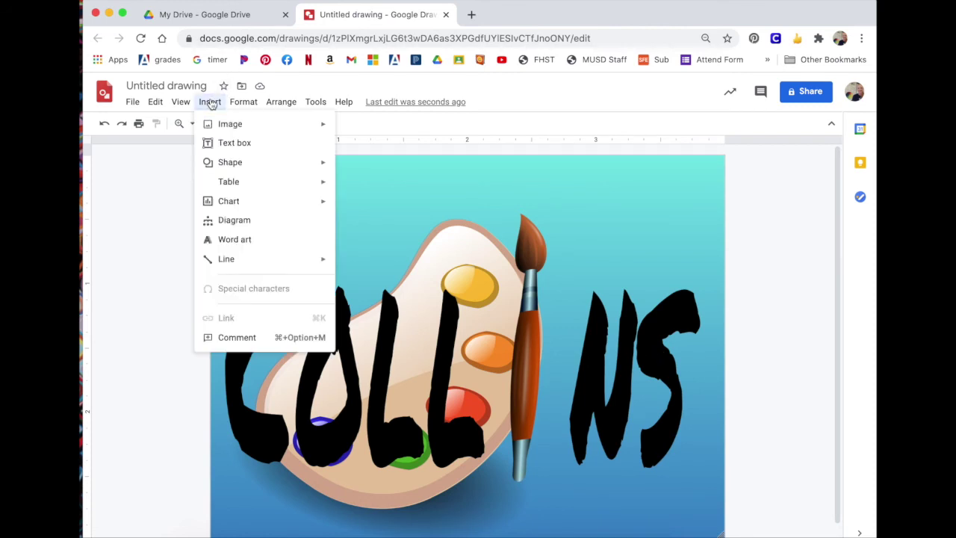
mouse_move(253, 129)
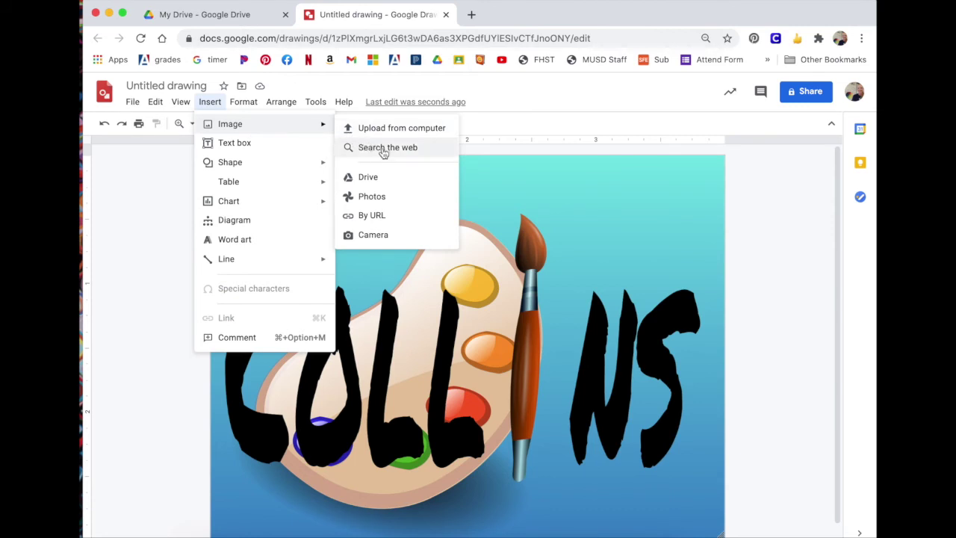
left_click(384, 148)
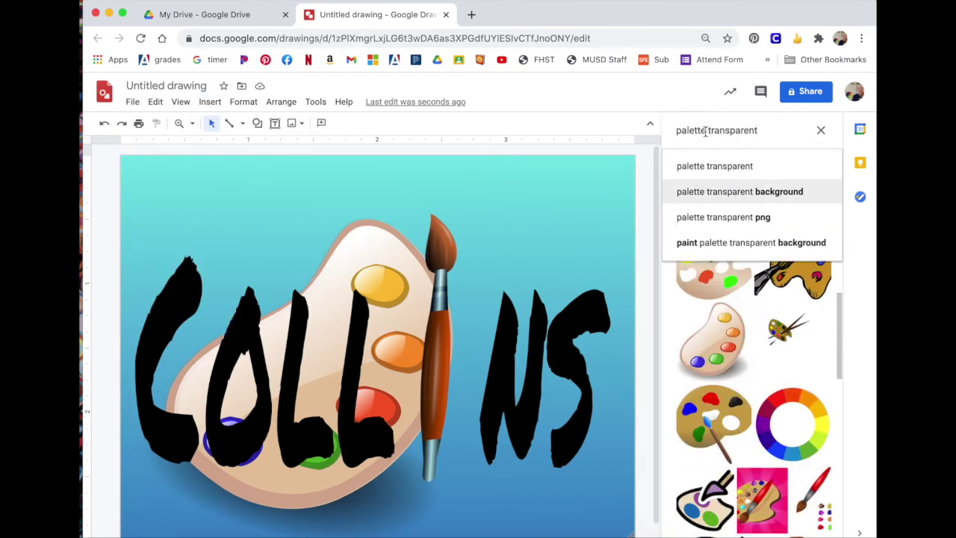
left_click_drag(705, 132, 758, 132)
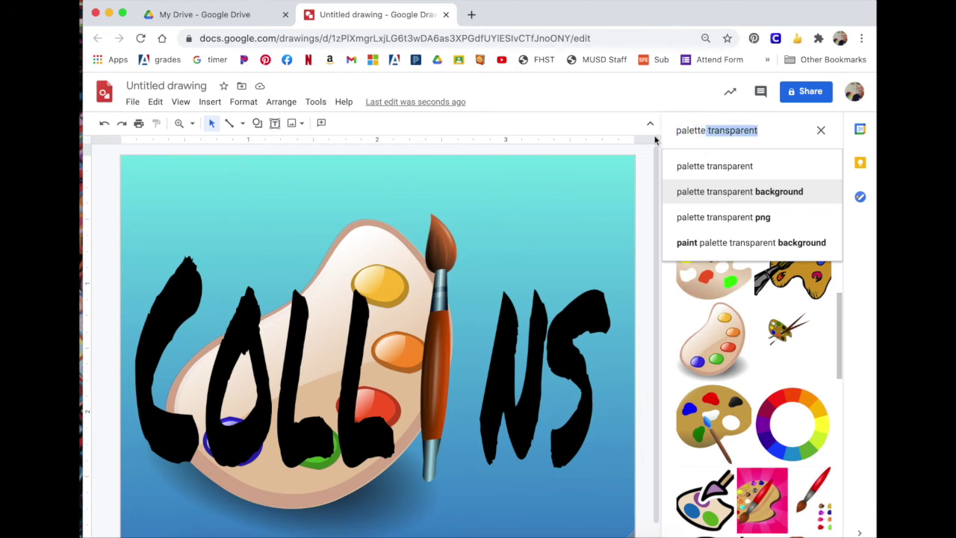
left_click(707, 131)
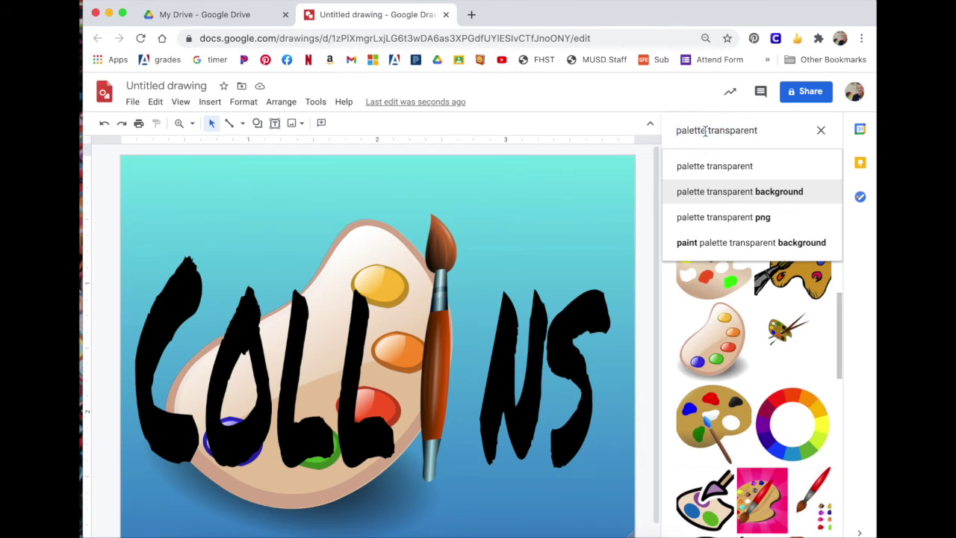
left_click_drag(705, 132, 678, 131)
key("BackSpace")
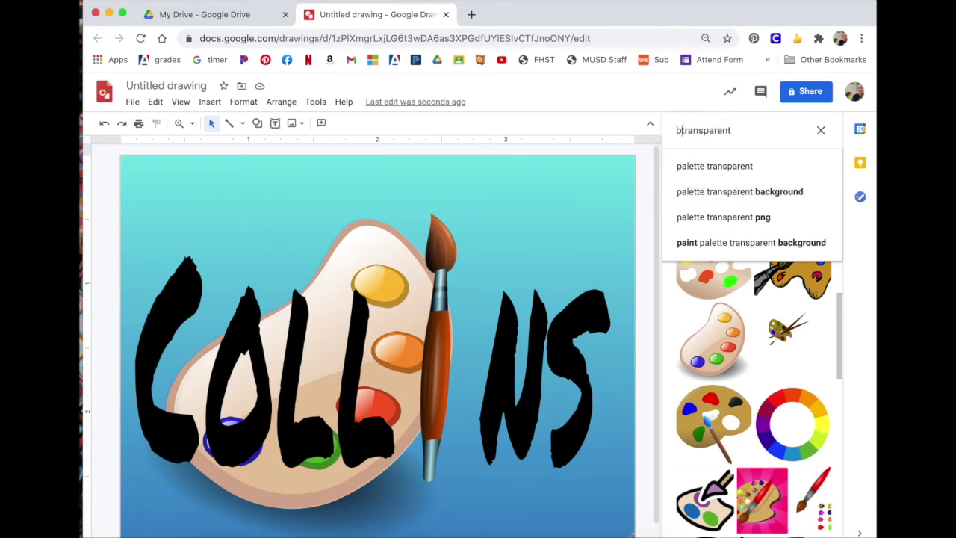
type("border")
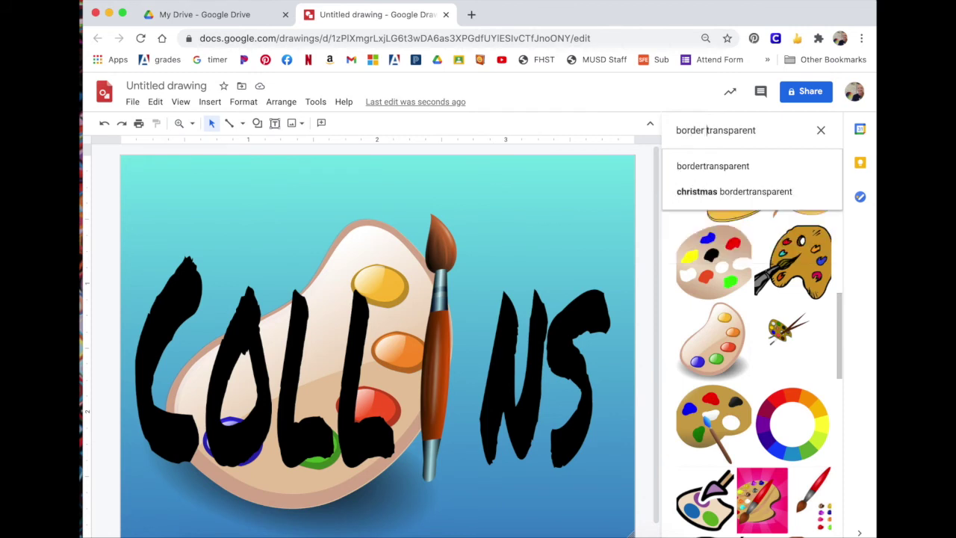
left_click(694, 192)
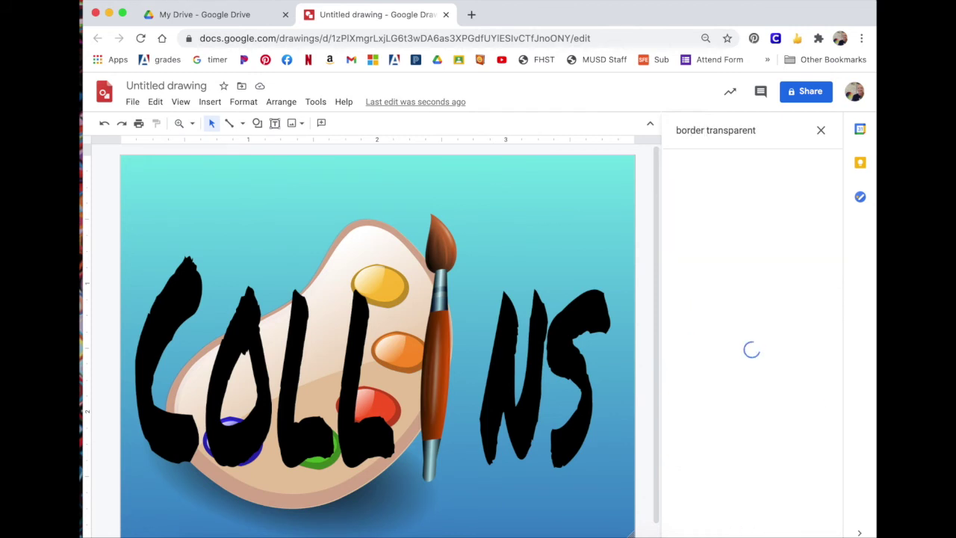
scroll(756, 249, "down", 6)
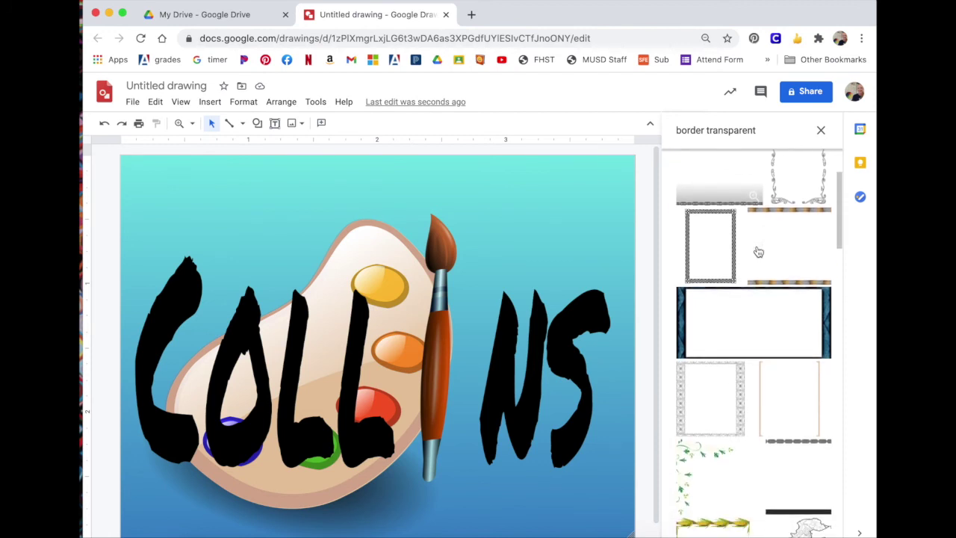
scroll(758, 251, "down", 5)
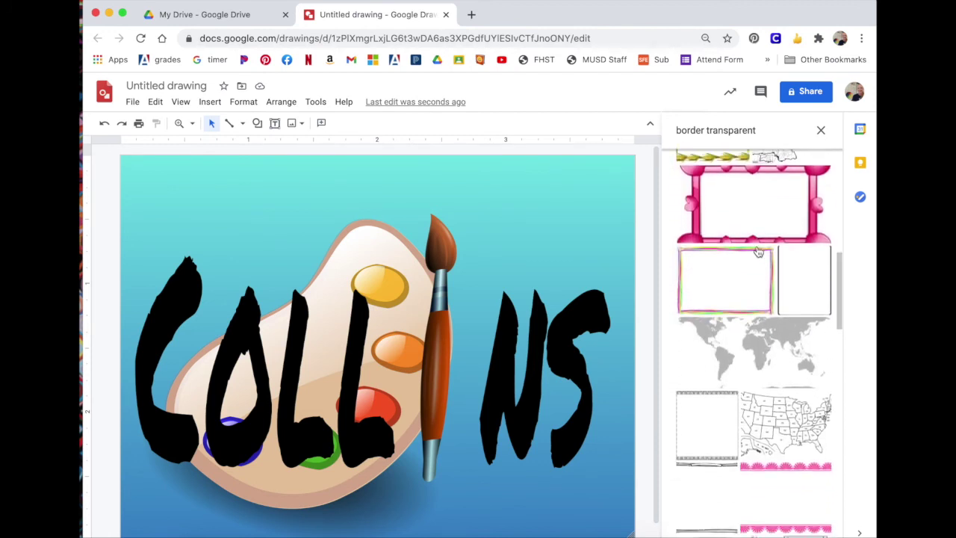
scroll(758, 251, "down", 3)
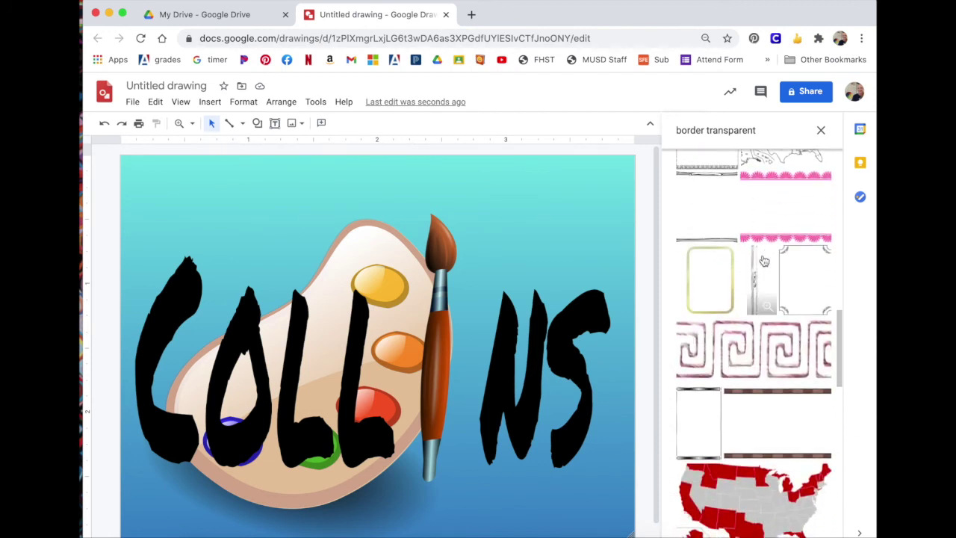
scroll(763, 260, "down", 1)
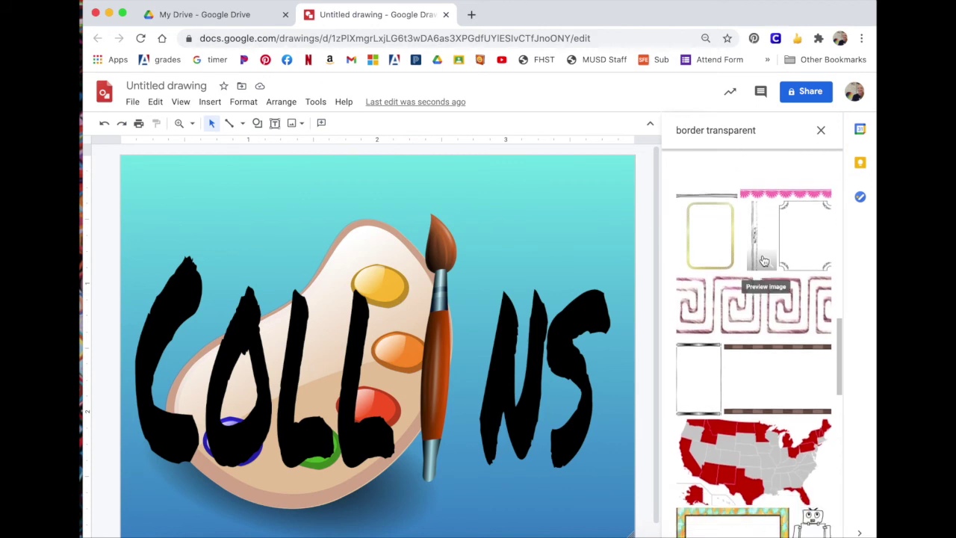
scroll(763, 224, "up", 5)
scroll(763, 216, "up", 3)
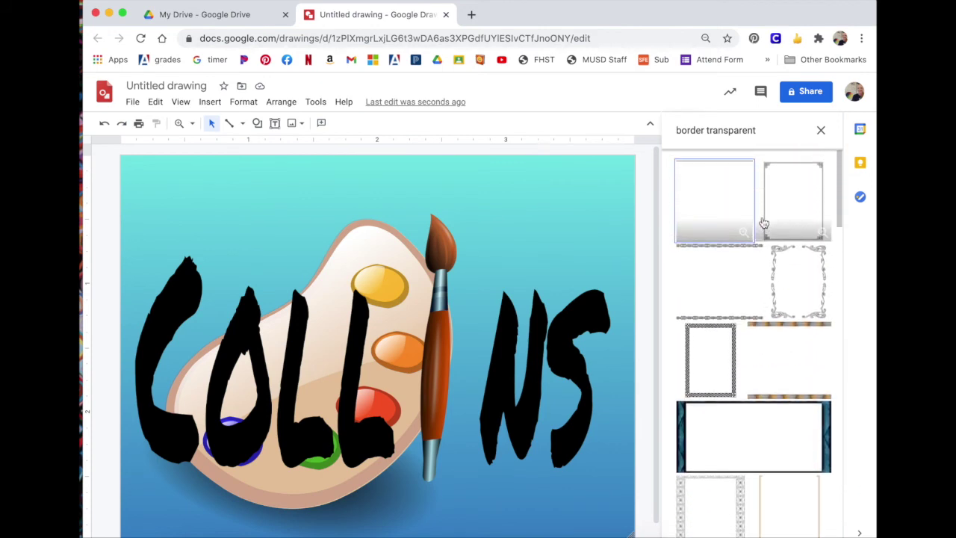
Step: Change the image search to 'colored pencil transparent' and run it
left_click(703, 130)
left_click_drag(703, 130, 678, 130)
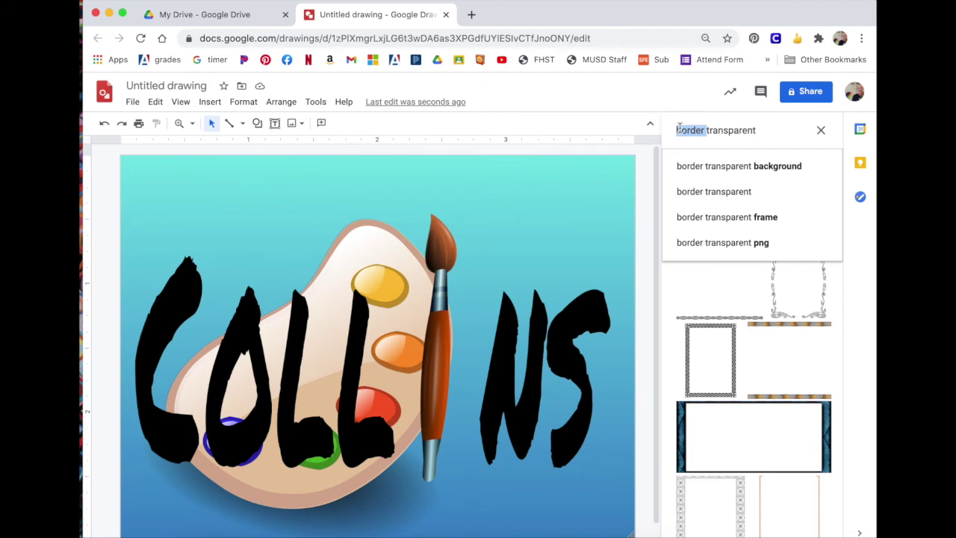
type("colofed")
key("Return")
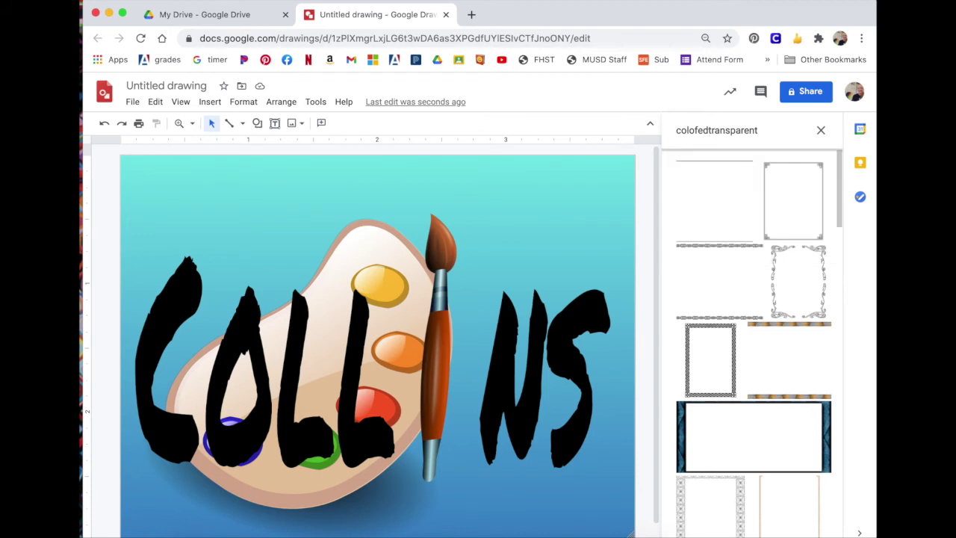
key("BackSpace")
key("BackSpace")
key("BackSpace")
type("red pencil")
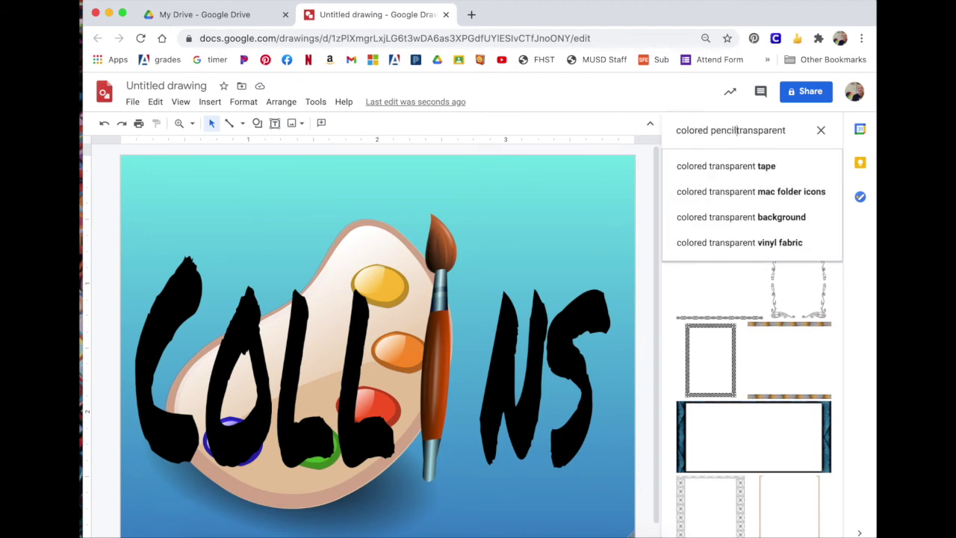
key("Return")
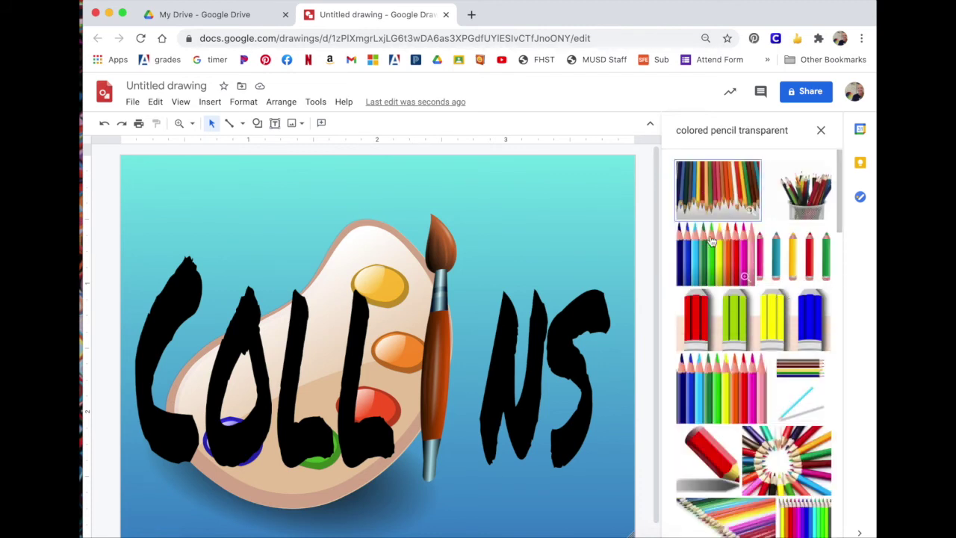
Step: Insert a colored pencil picture and resize it into a thin upright pencil at the tag's left edge
left_click(751, 275)
left_click(813, 530)
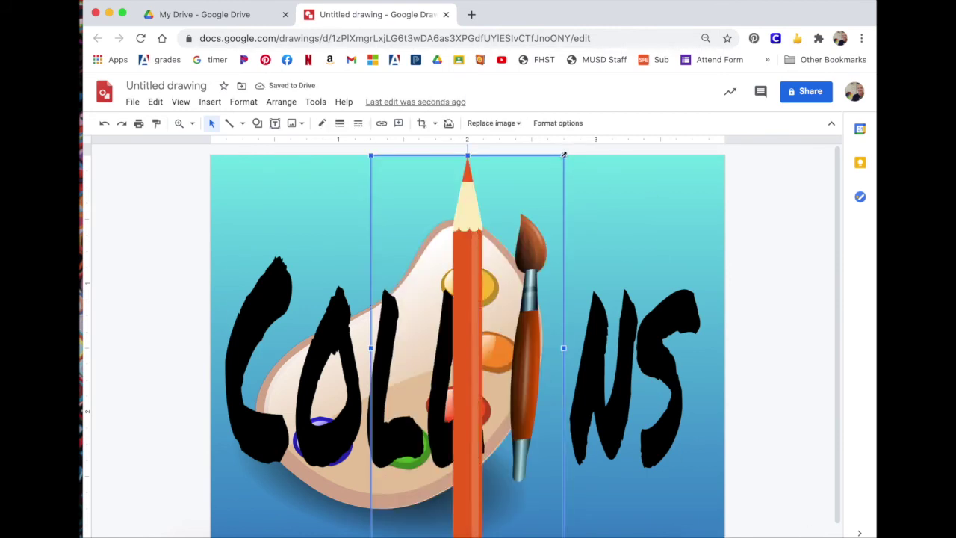
left_click_drag(564, 154, 486, 213)
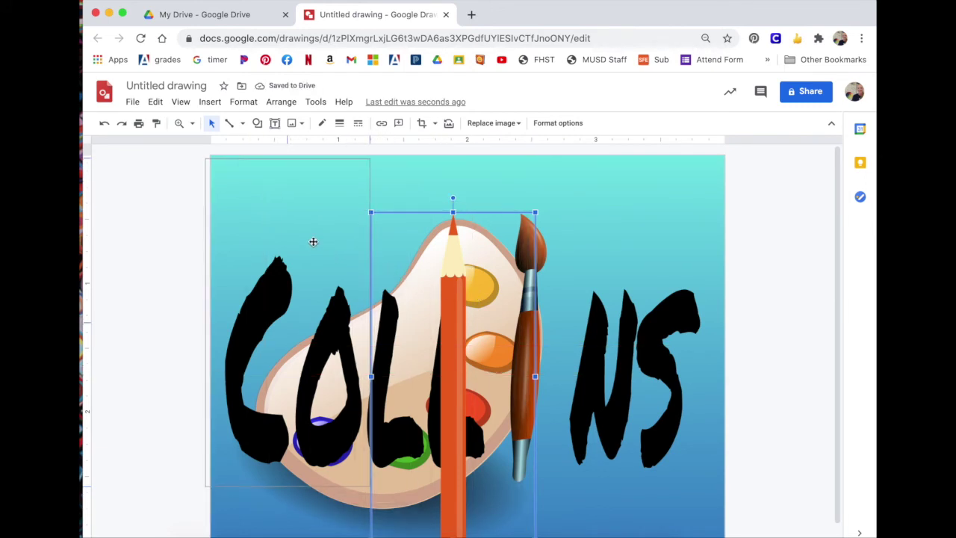
left_click_drag(313, 241, 302, 239)
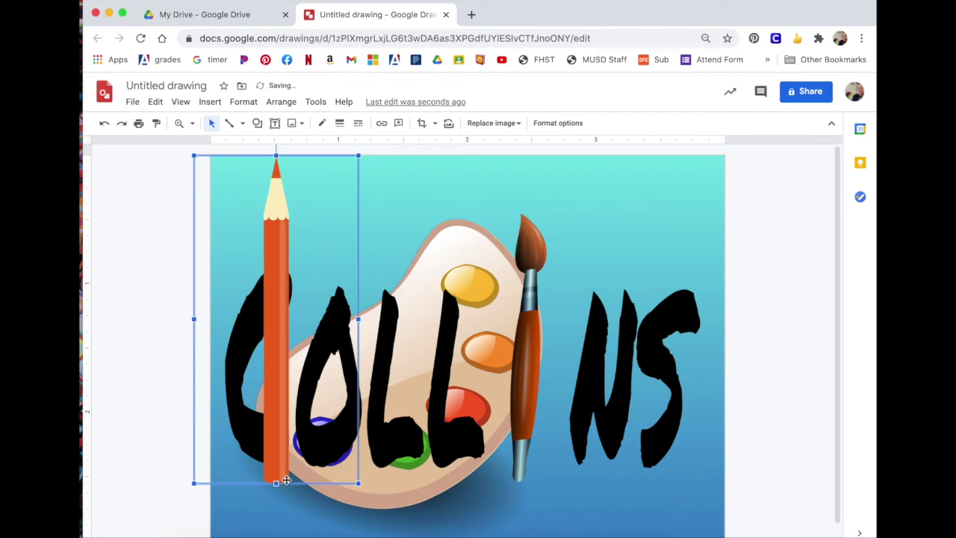
left_click_drag(276, 484, 276, 531)
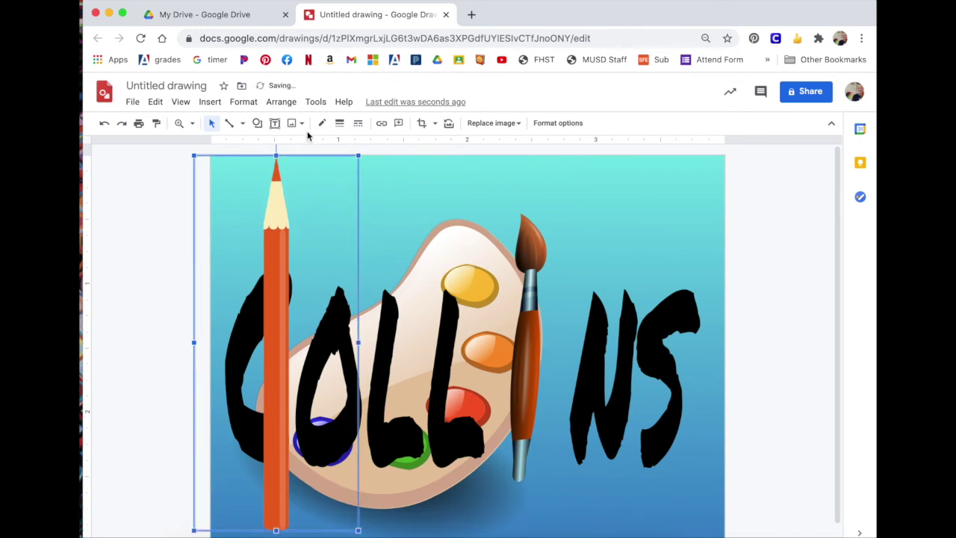
left_click_drag(275, 155, 276, 173)
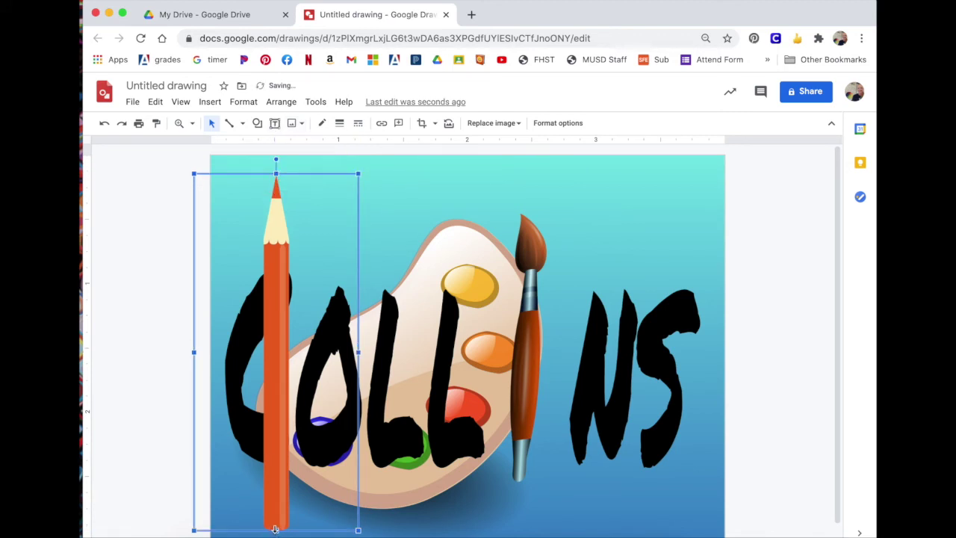
left_click_drag(275, 528, 276, 523)
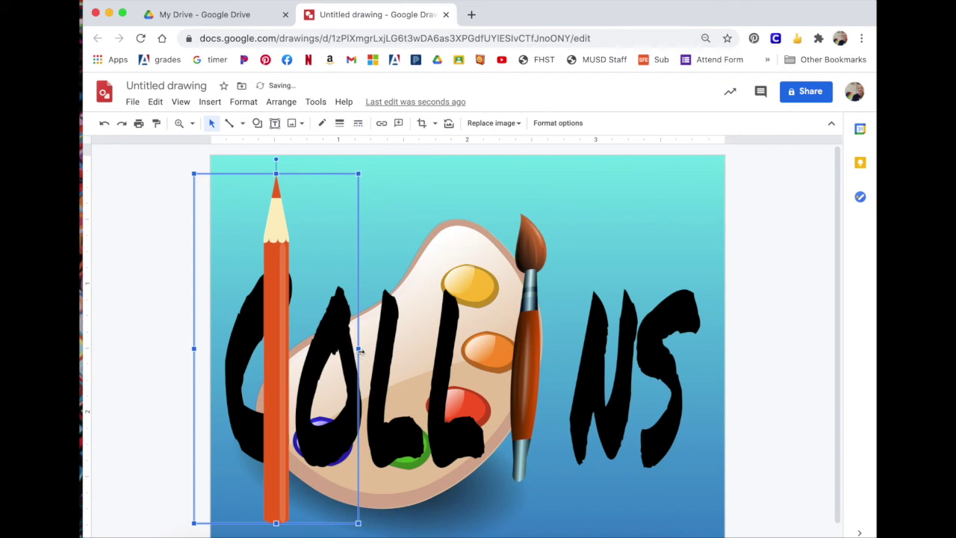
left_click_drag(359, 348, 307, 348)
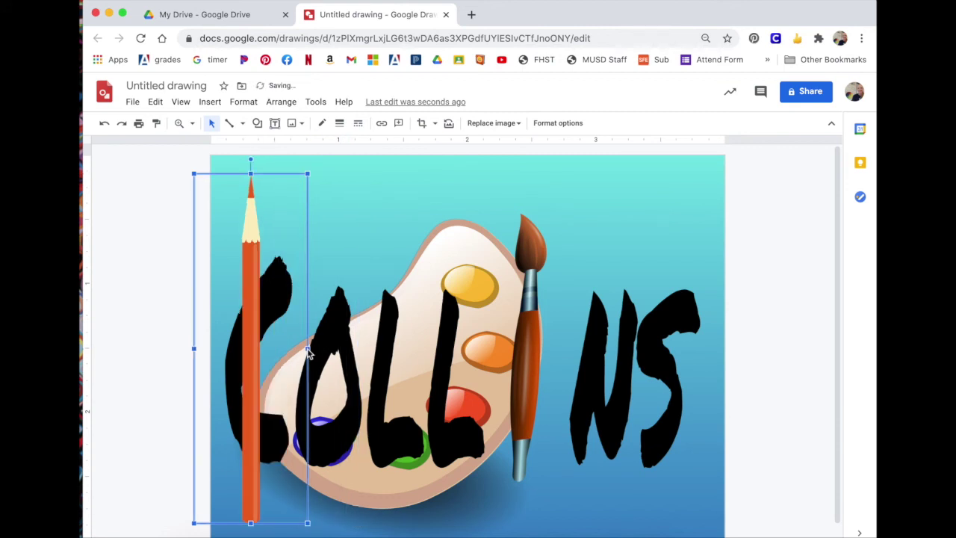
left_click_drag(267, 203, 261, 203)
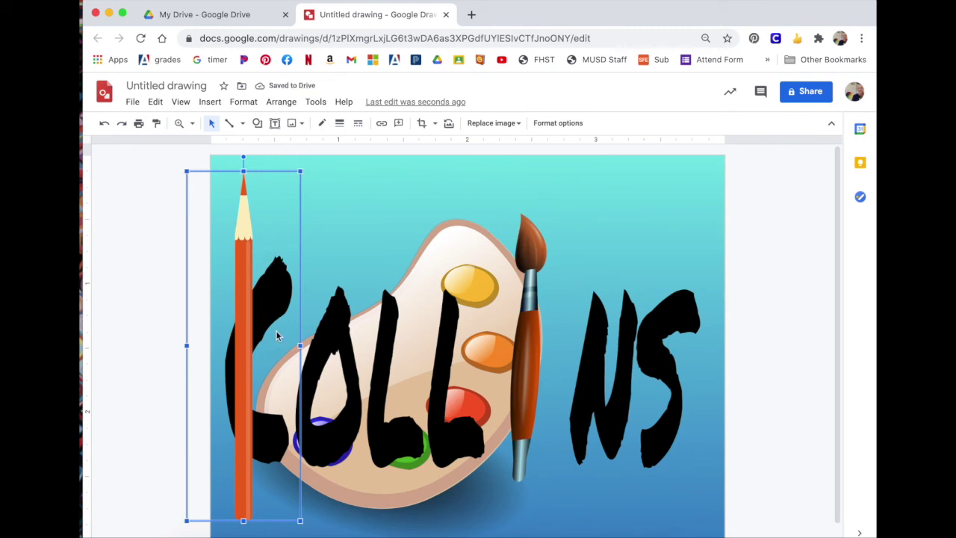
Step: Send the left pencil to the back, behind the palette and lettering
right_click(275, 227)
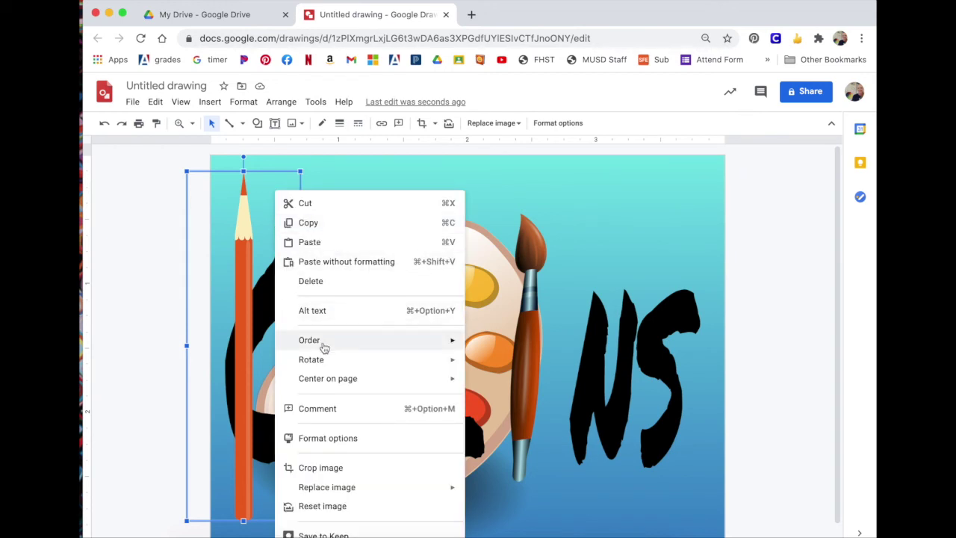
mouse_move(359, 358)
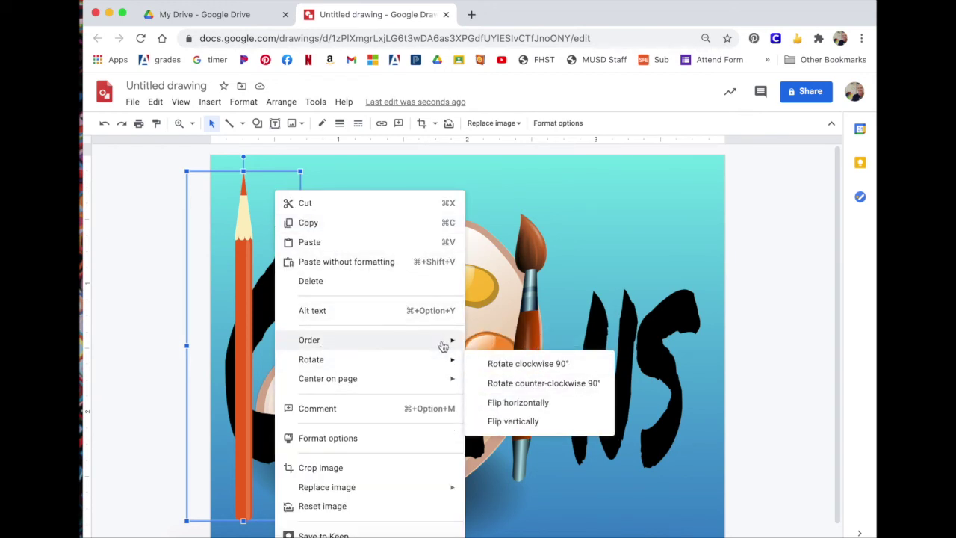
mouse_move(441, 344)
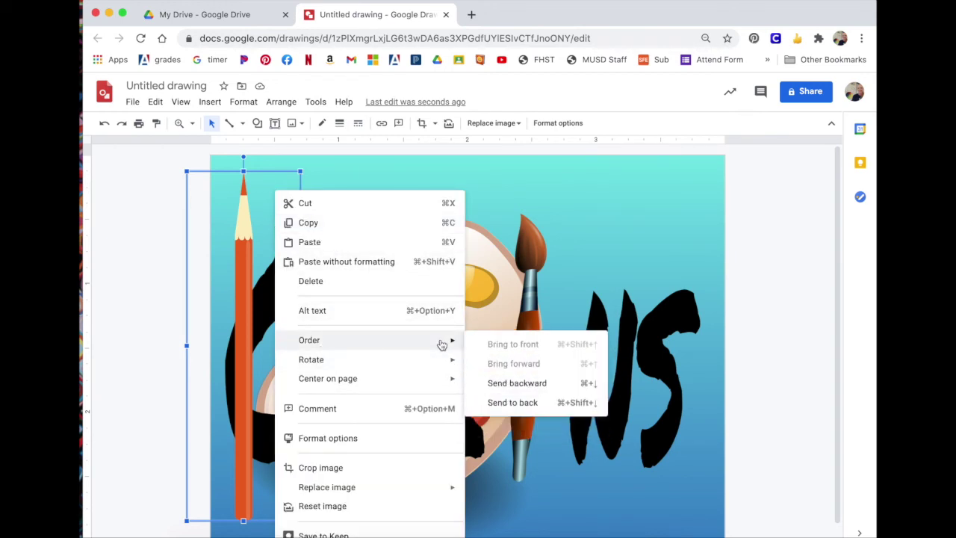
left_click(508, 407)
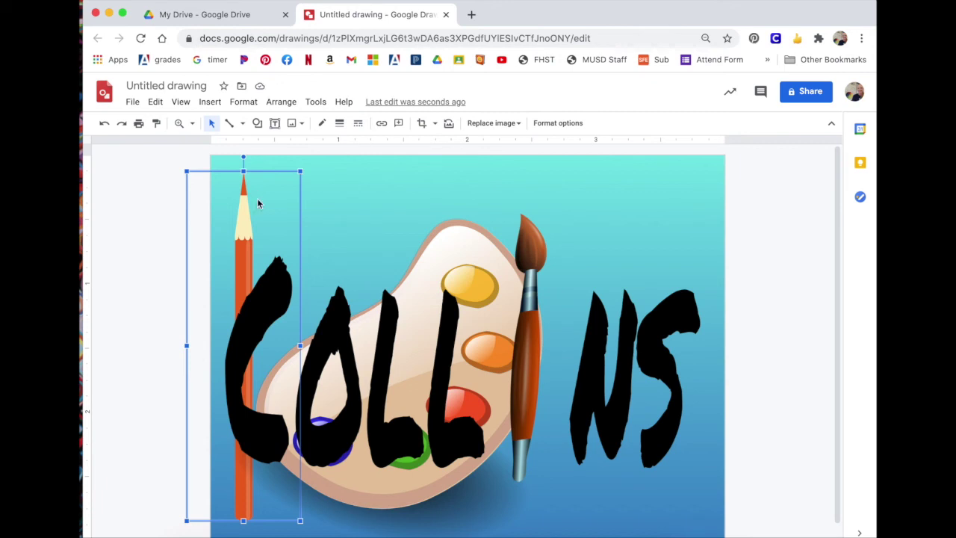
Step: Copy and paste the pencil, turn the copy to point downward, and place it at the right edge
right_click(258, 201)
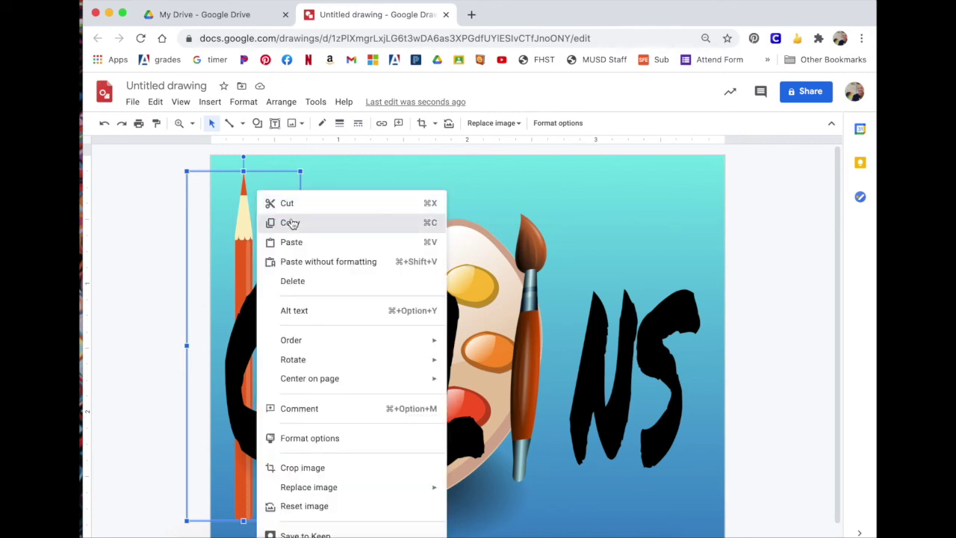
left_click(290, 224)
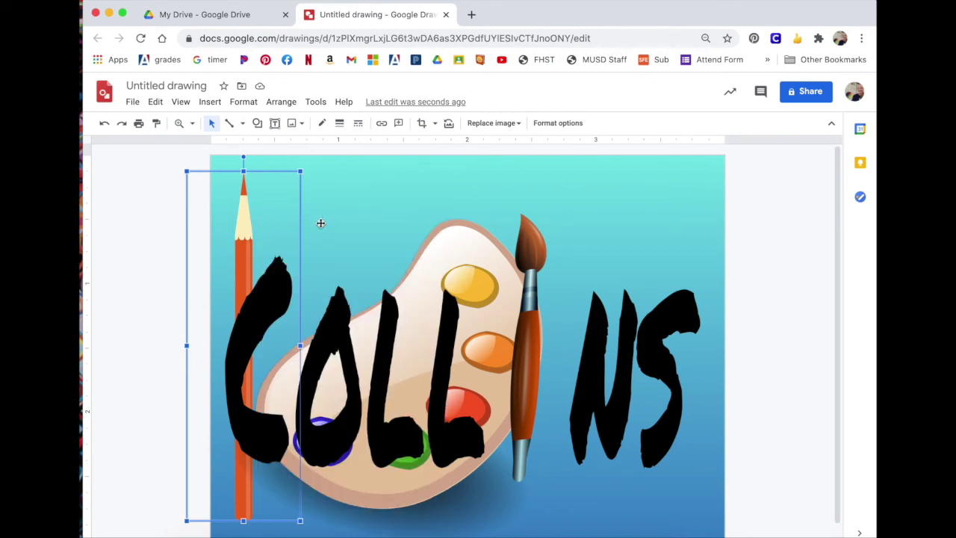
right_click(320, 223)
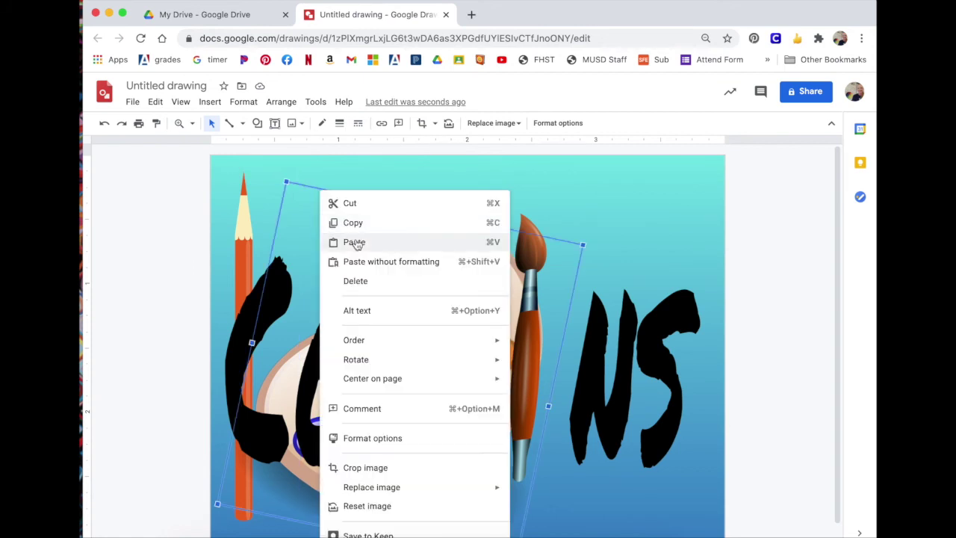
left_click(354, 242)
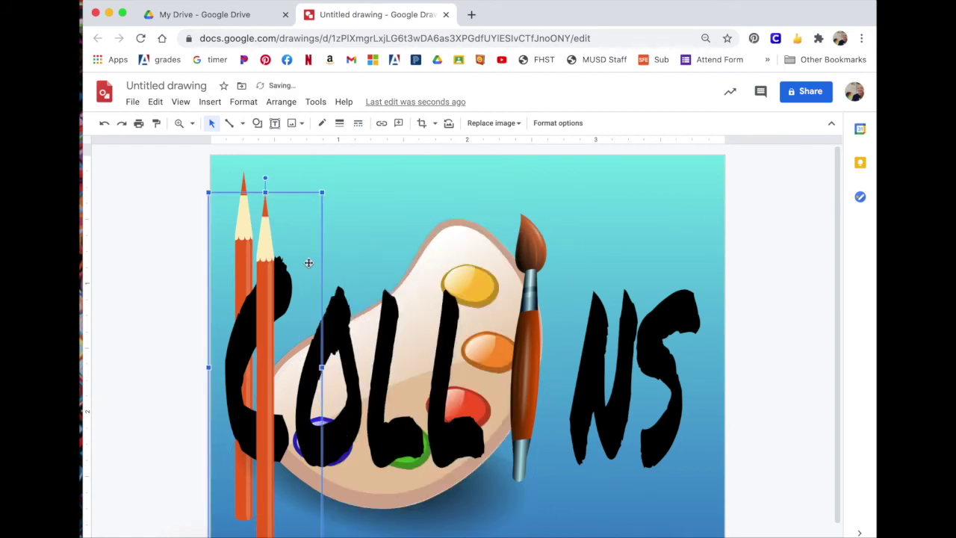
mouse_move(288, 232)
left_mouse_down()
mouse_move(486, 227)
mouse_move(605, 212)
left_mouse_up()
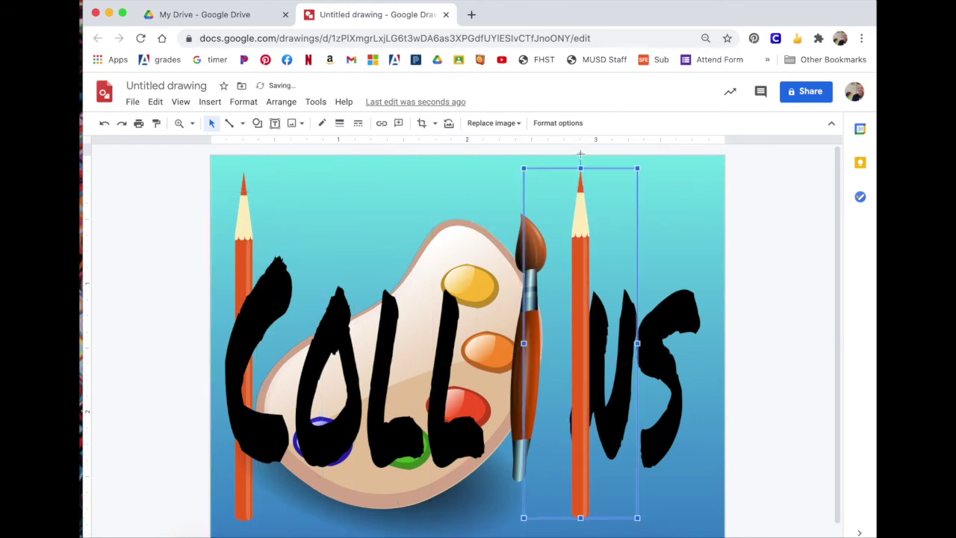
mouse_move(651, 145)
left_mouse_down()
mouse_move(725, 224)
mouse_move(721, 384)
mouse_move(678, 485)
mouse_move(625, 532)
mouse_move(567, 531)
left_mouse_up()
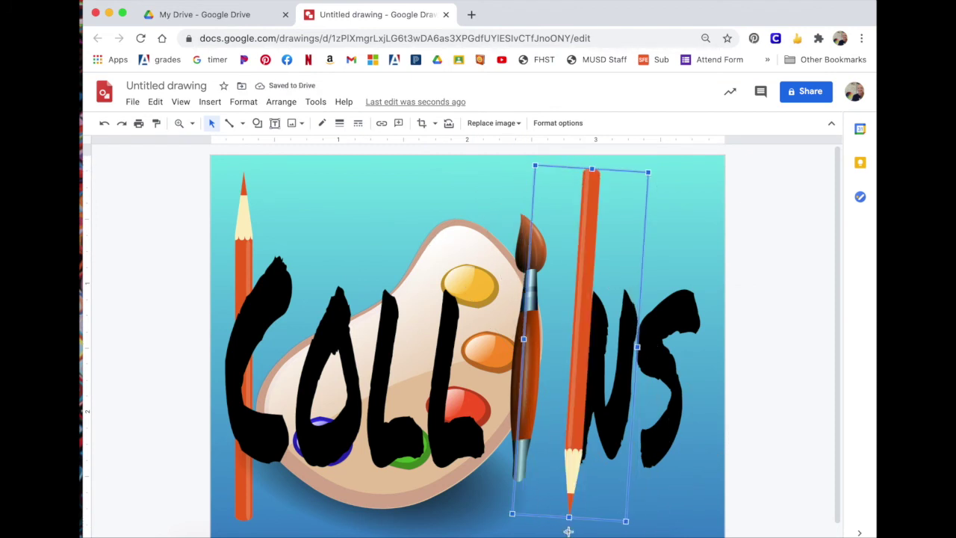
left_click_drag(610, 261, 711, 256)
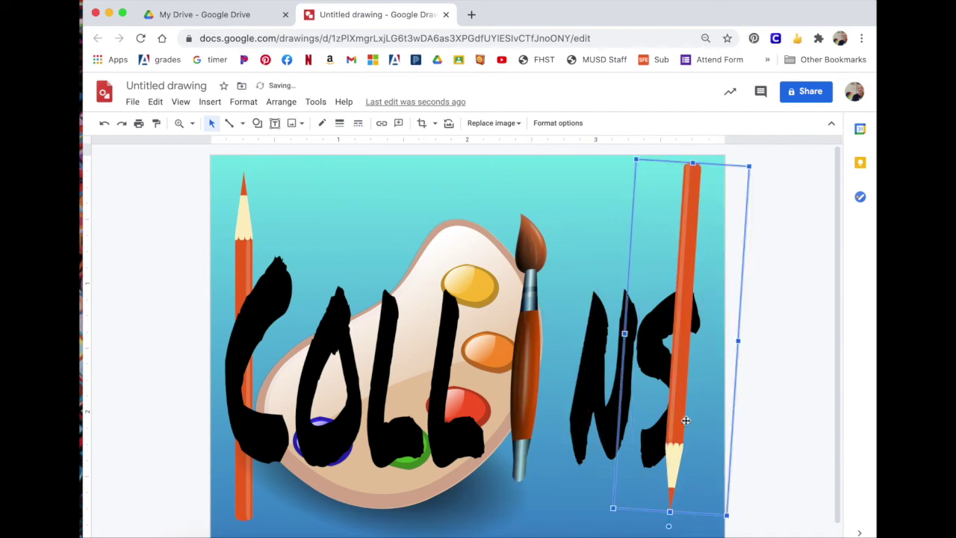
left_click_drag(714, 408, 714, 424)
Step: Send the right pencil behind the lettering and tilt the left pencil slightly counter-clockwise
right_click(663, 367)
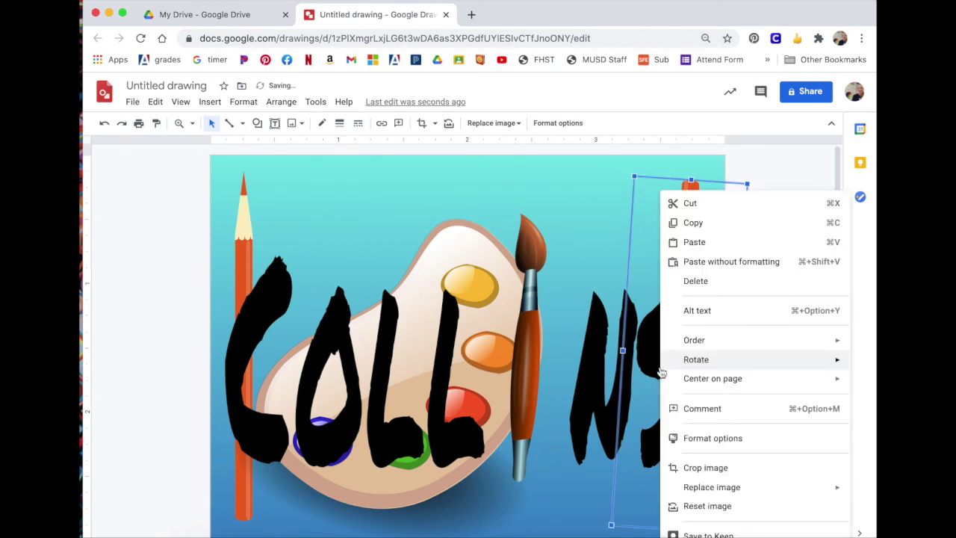
mouse_move(698, 345)
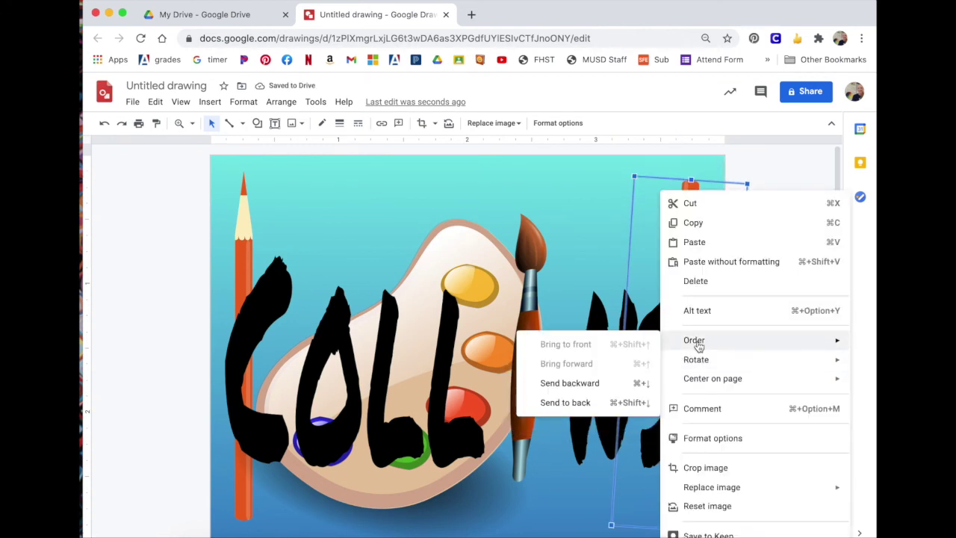
left_click(539, 403)
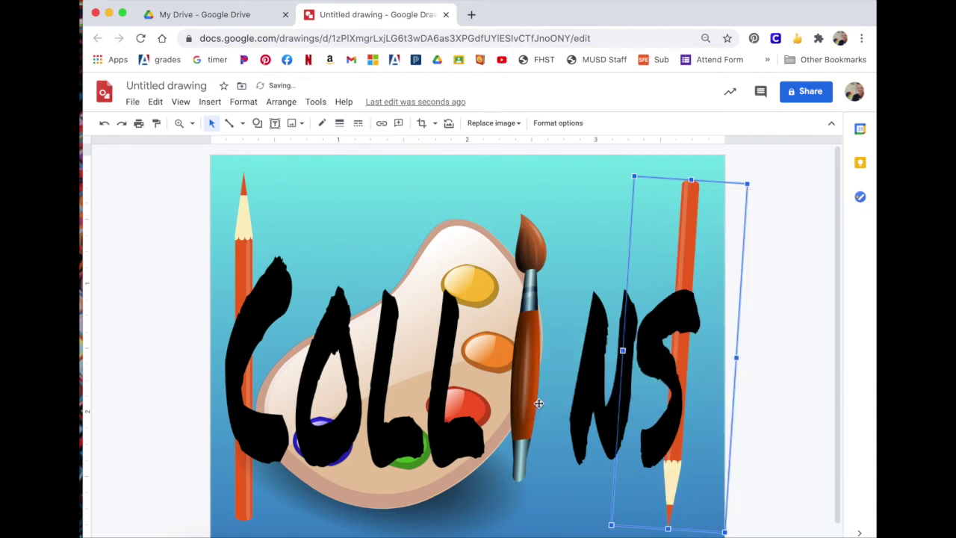
left_click(250, 214)
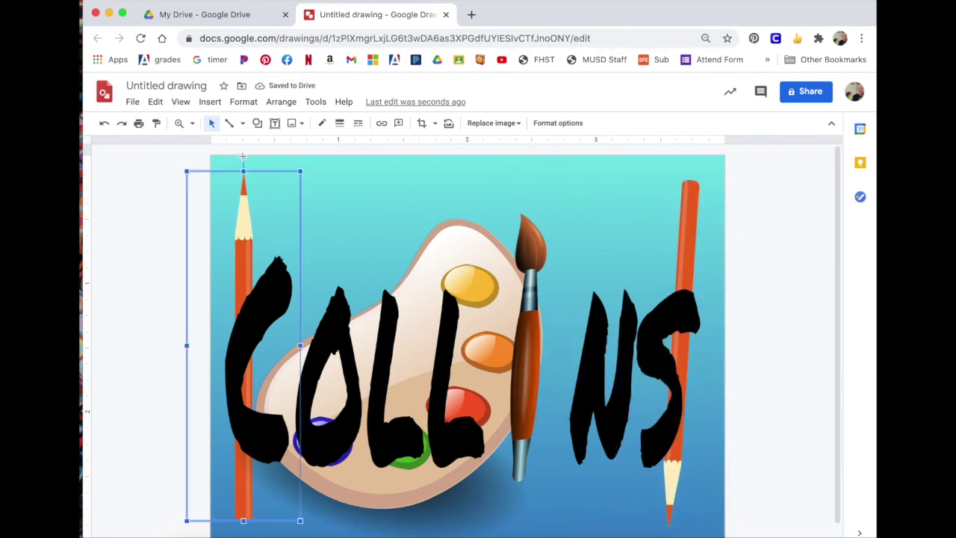
left_click_drag(242, 156, 229, 158)
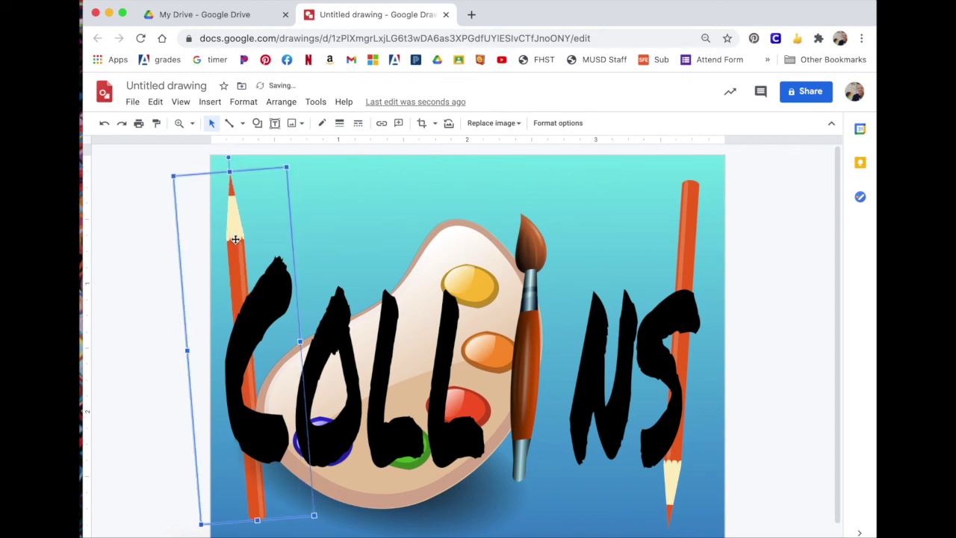
left_click(796, 364)
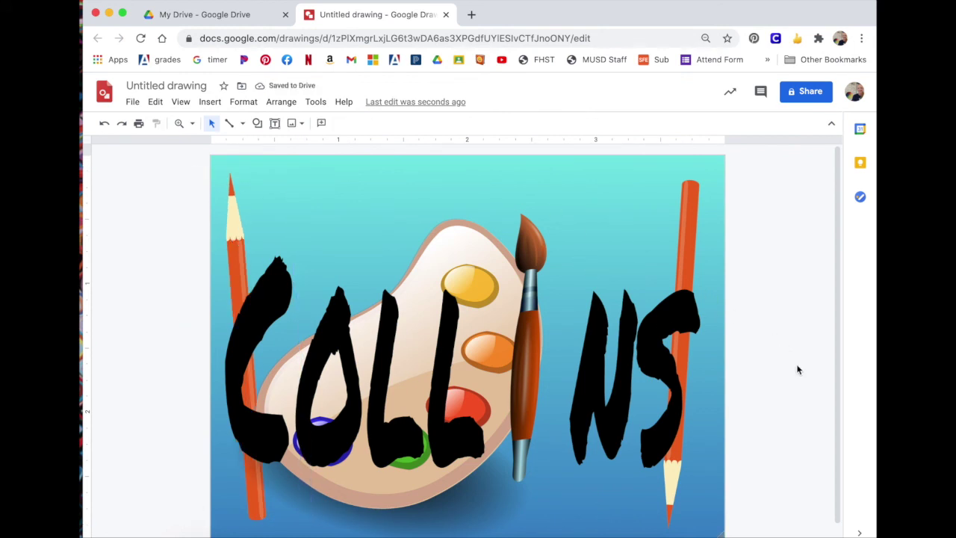
Step: Paste a third pencil, turn it sideways and lengthen it across the top of the tag
right_click(603, 227)
left_click(639, 242)
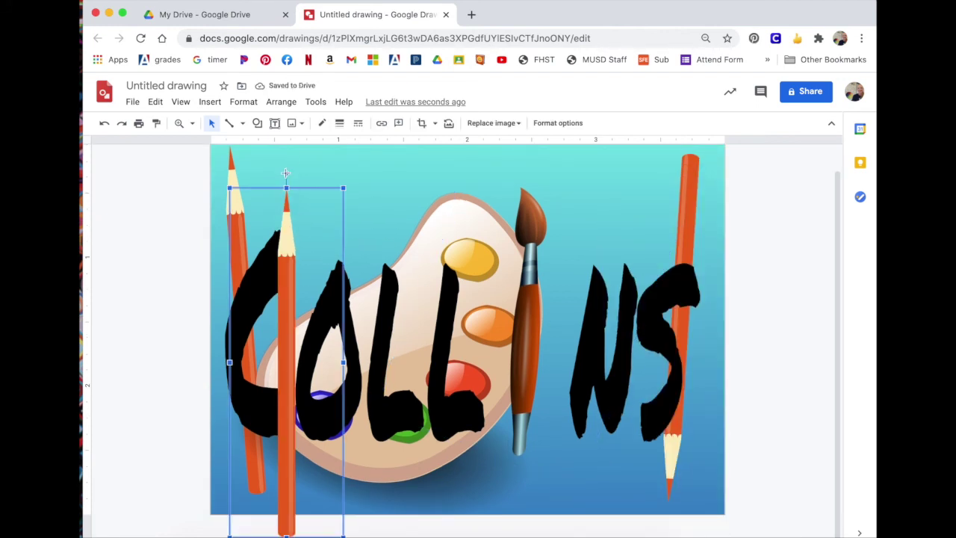
mouse_move(286, 173)
left_mouse_down()
mouse_move(448, 419)
mouse_move(457, 381)
left_mouse_up()
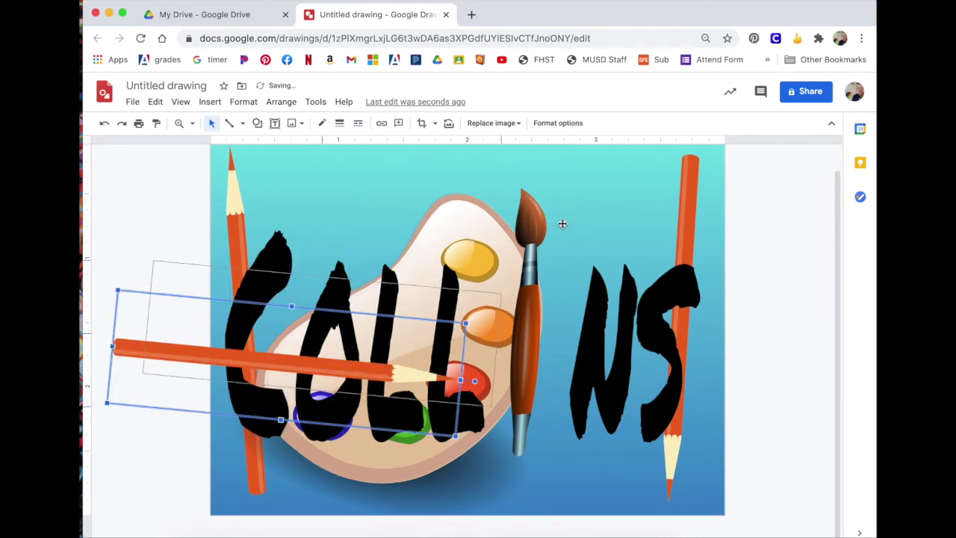
left_click_drag(586, 188, 587, 190)
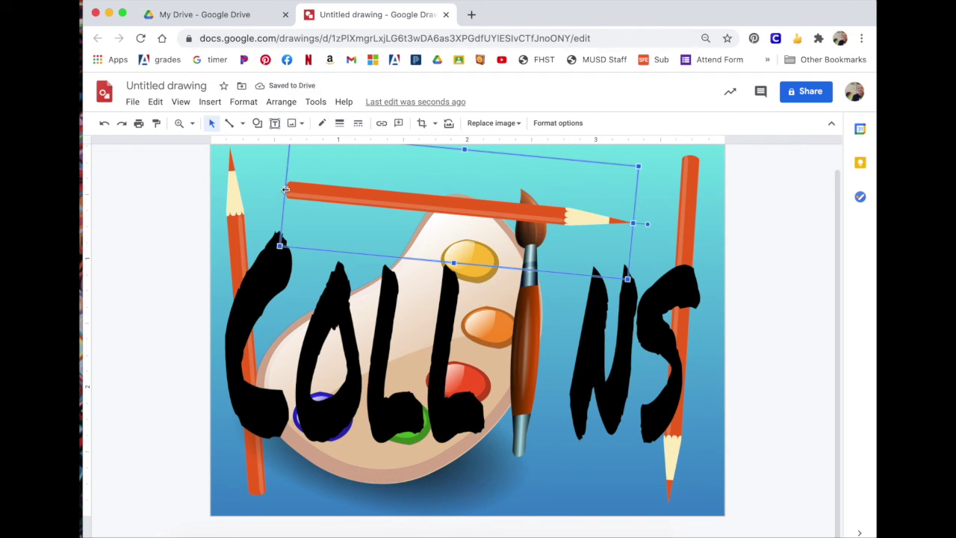
left_click_drag(285, 189, 247, 188)
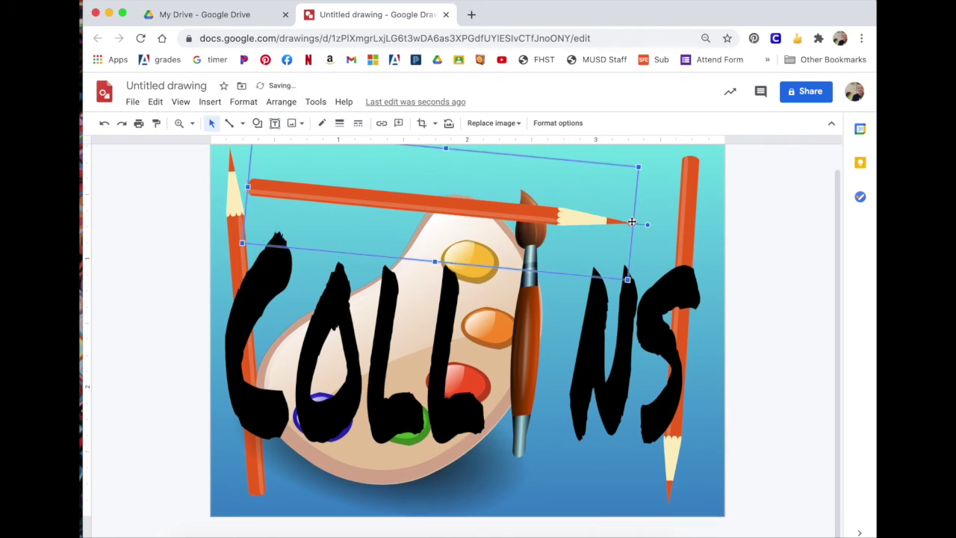
left_click_drag(634, 223, 674, 227)
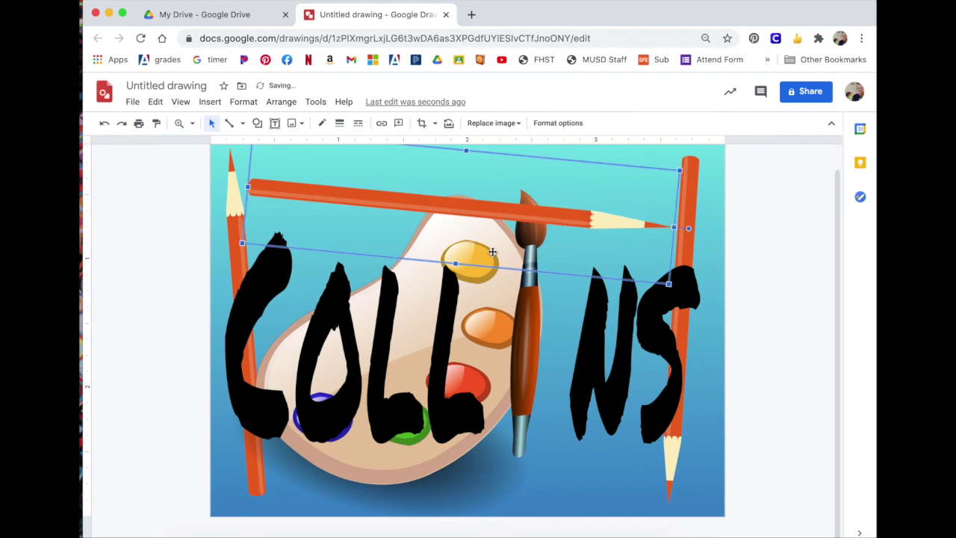
Step: Level the top pencil horizontally, raise it slightly and send it to the back
left_click_drag(457, 263, 455, 269)
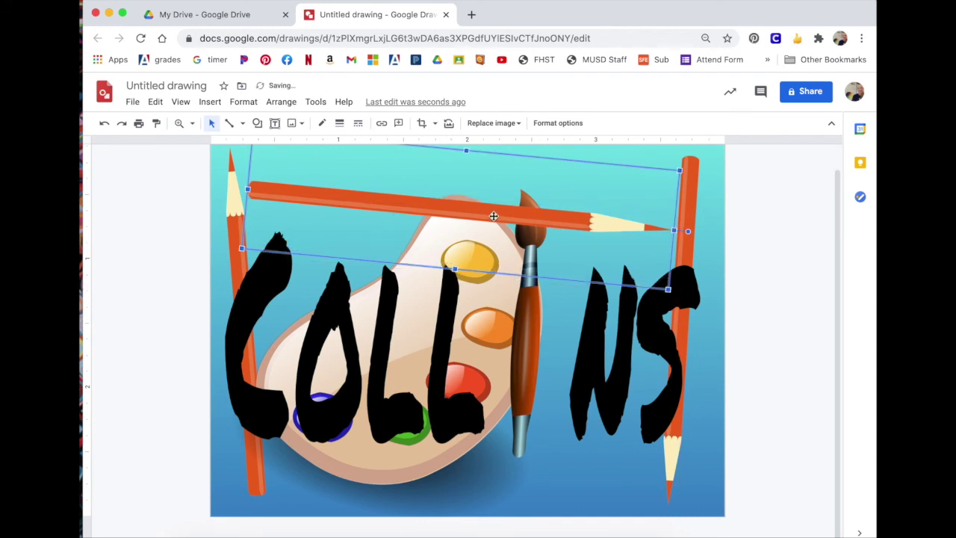
left_click_drag(490, 214, 496, 186)
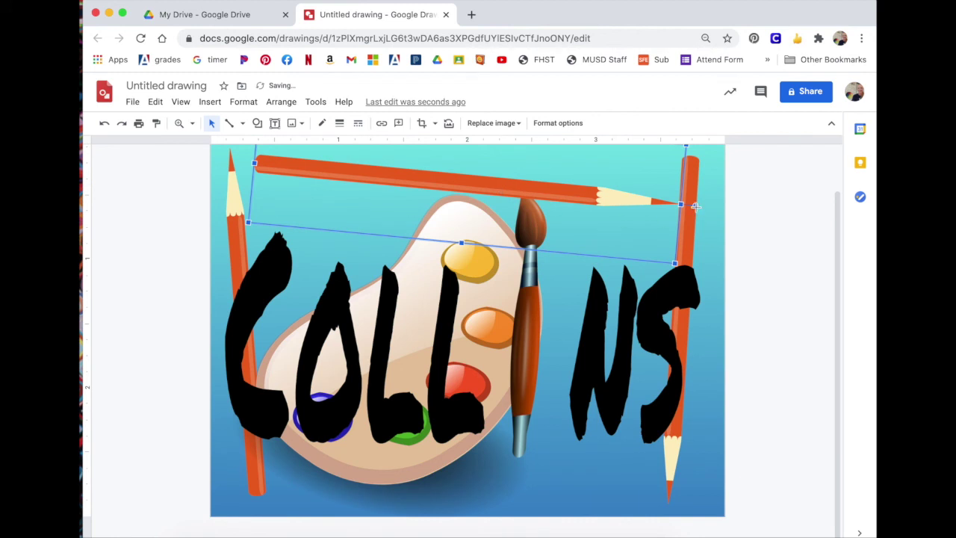
left_click_drag(695, 204, 698, 194)
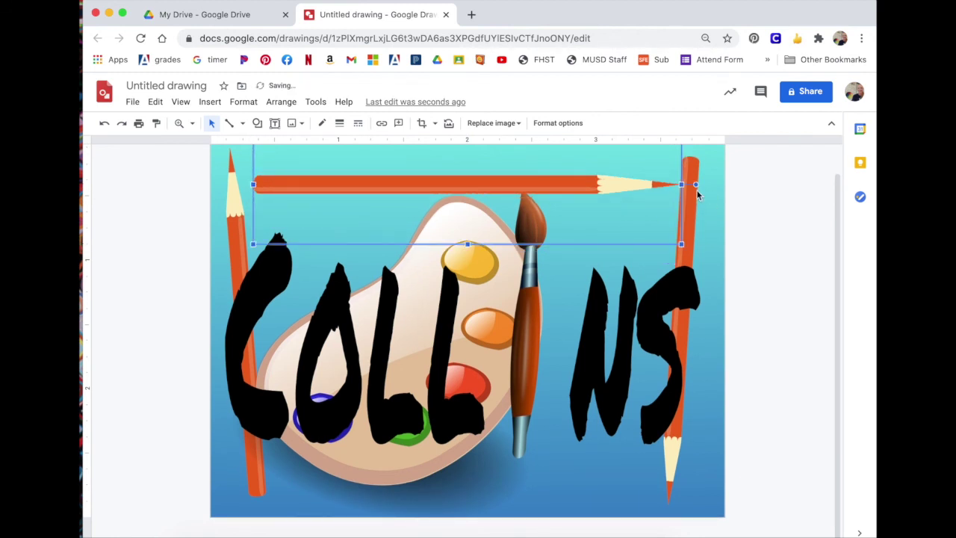
left_click_drag(625, 227, 625, 206)
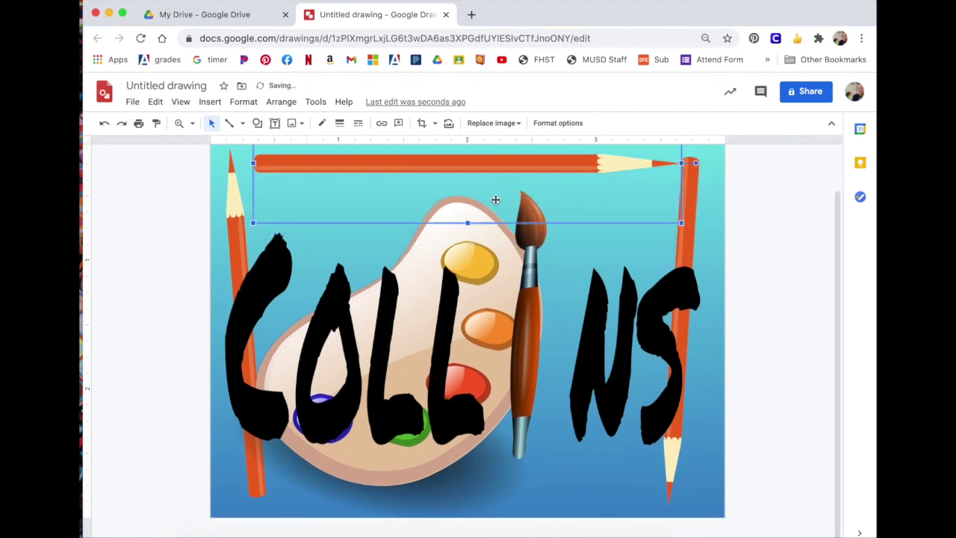
right_click(461, 190)
mouse_move(508, 340)
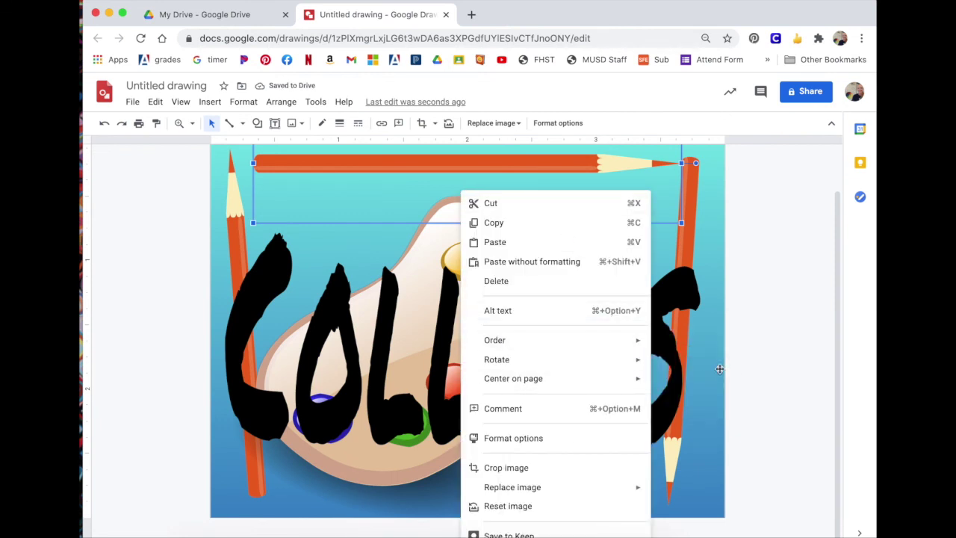
left_click(699, 403)
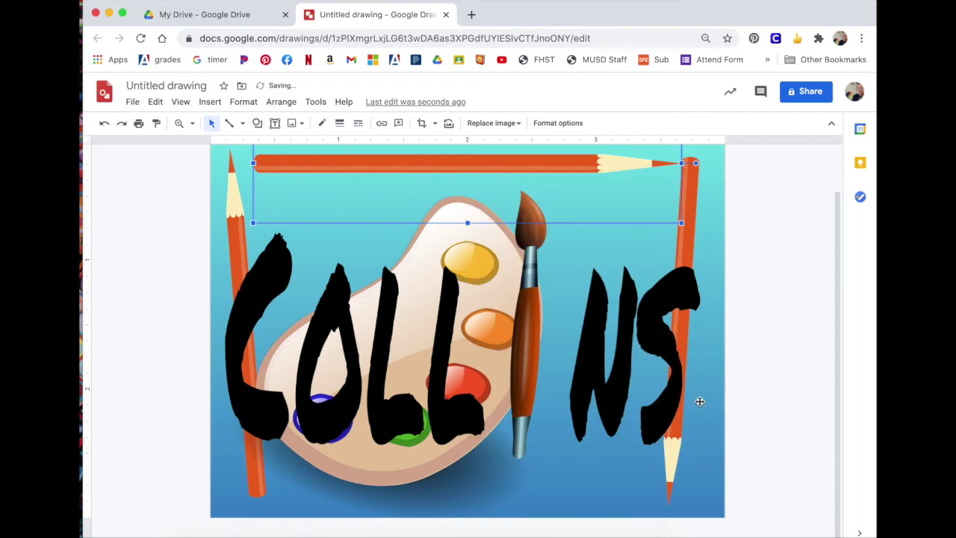
Step: Paste another copy of the pencil onto the canvas
left_click(585, 474)
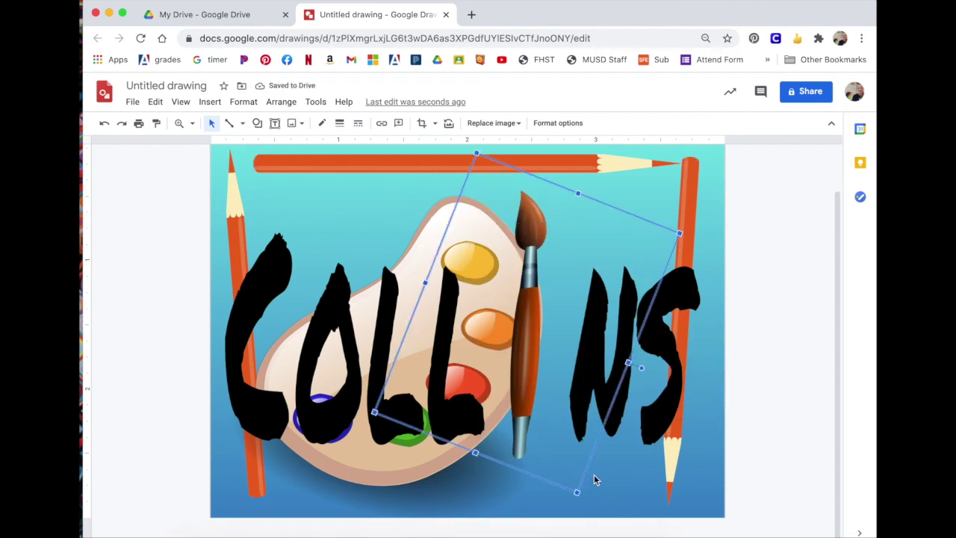
left_click(610, 473)
right_click(585, 473)
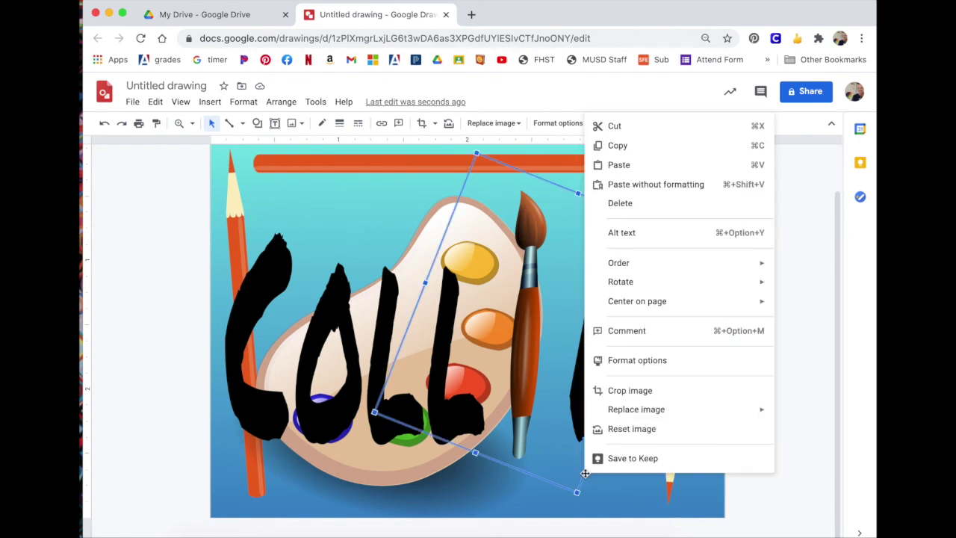
mouse_move(650, 281)
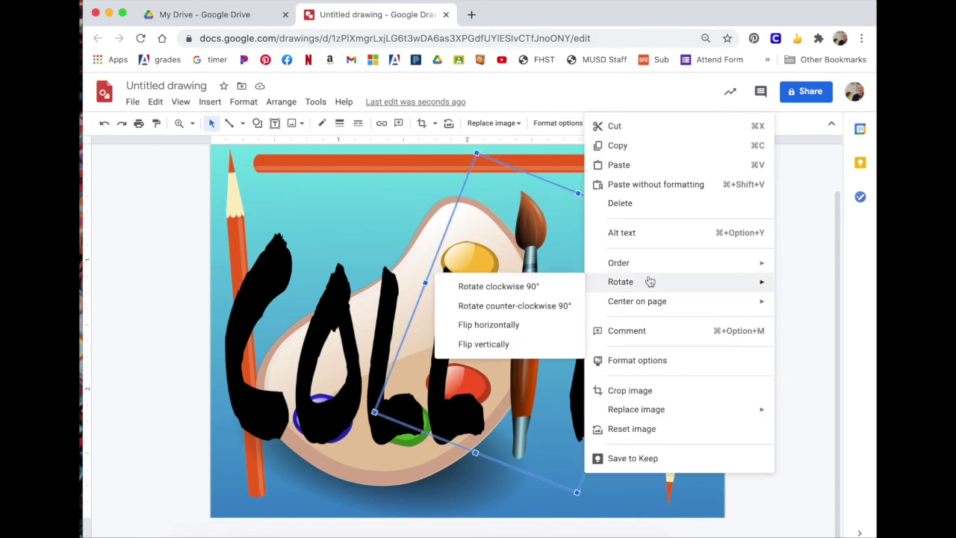
left_click(623, 167)
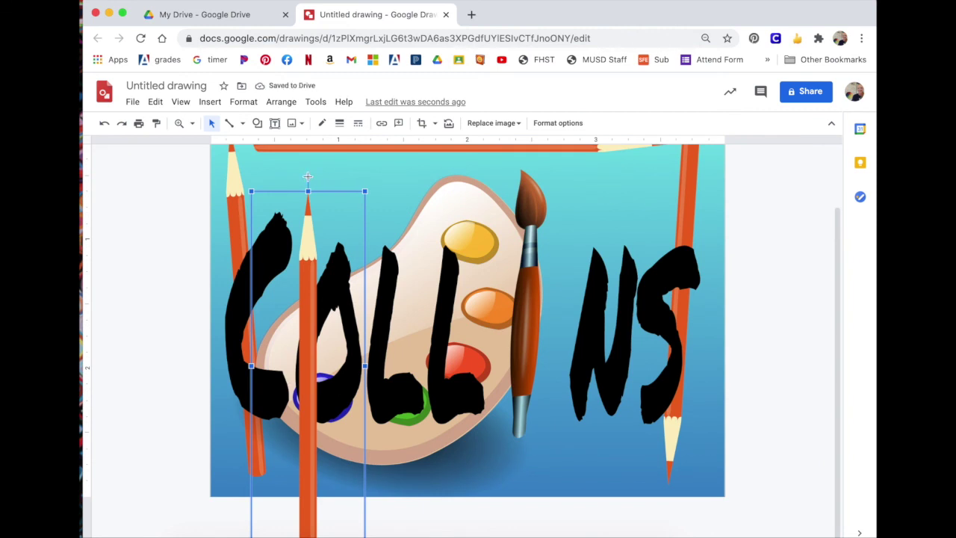
Step: Rotate the new pencil about 90 degrees, lengthen it both ways, and move it toward the bottom edge
mouse_move(301, 177)
left_mouse_down()
mouse_move(195, 239)
mouse_move(119, 381)
left_mouse_up()
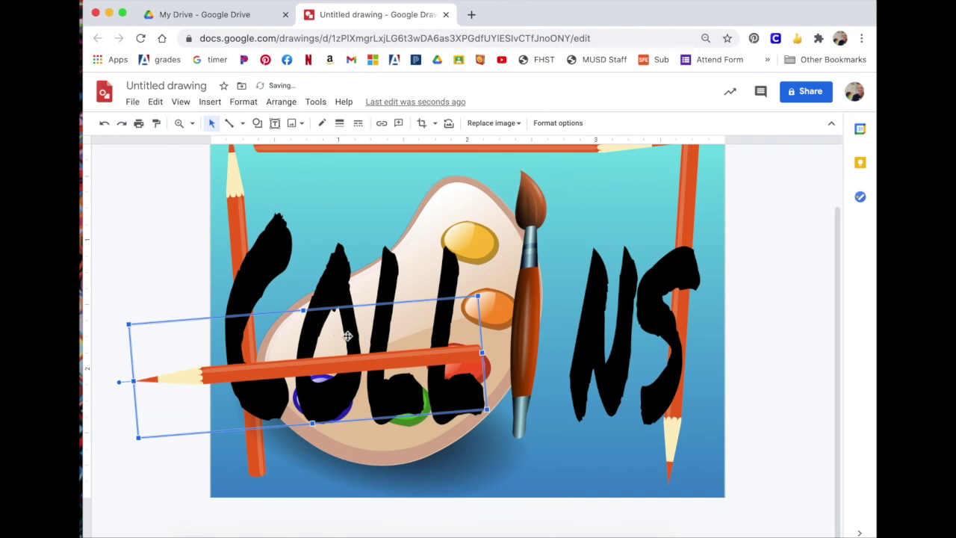
mouse_move(342, 335)
left_mouse_down()
mouse_move(507, 371)
mouse_move(508, 400)
left_mouse_up()
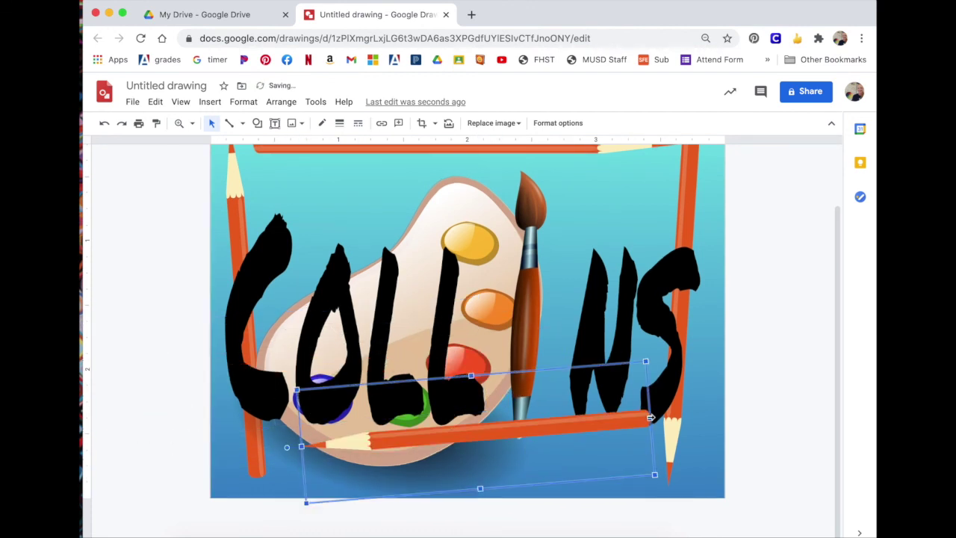
left_click_drag(651, 418, 673, 415)
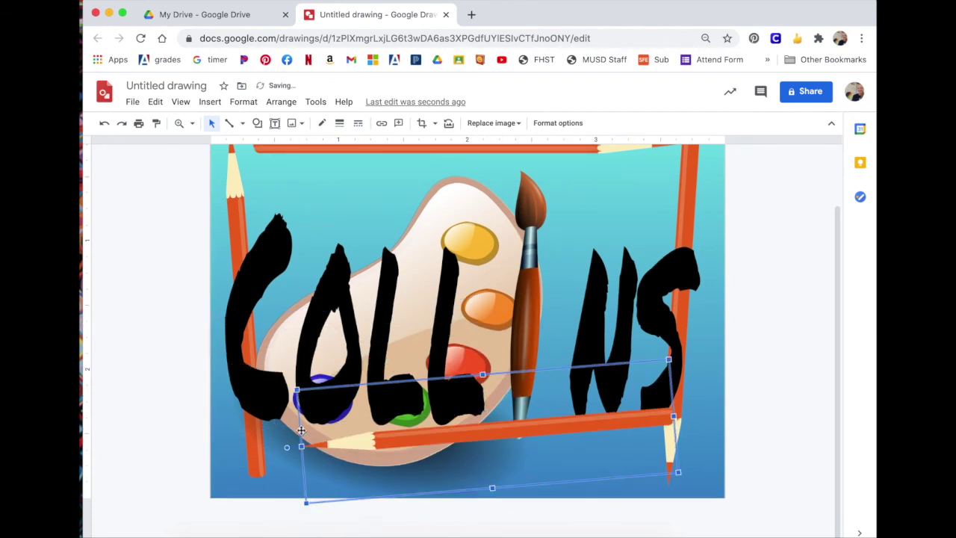
left_click_drag(301, 446, 266, 449)
left_click_drag(469, 463, 457, 477)
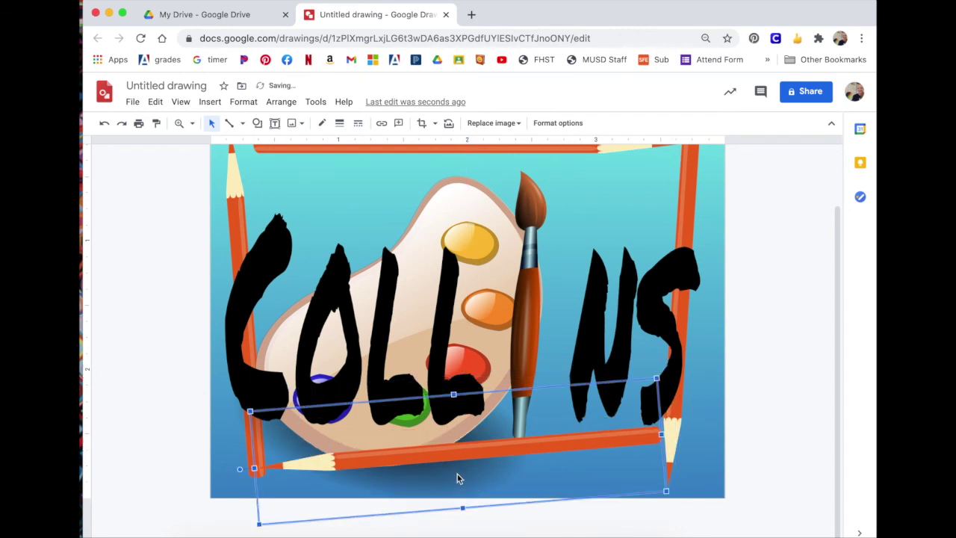
Step: Send the new pencil to the back, behind the COLLINS lettering
right_click(457, 478)
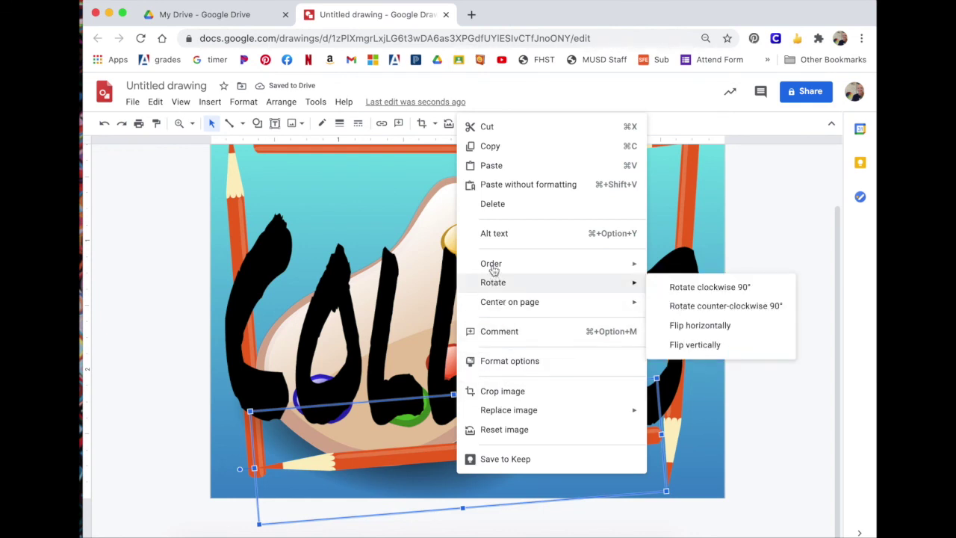
mouse_move(493, 265)
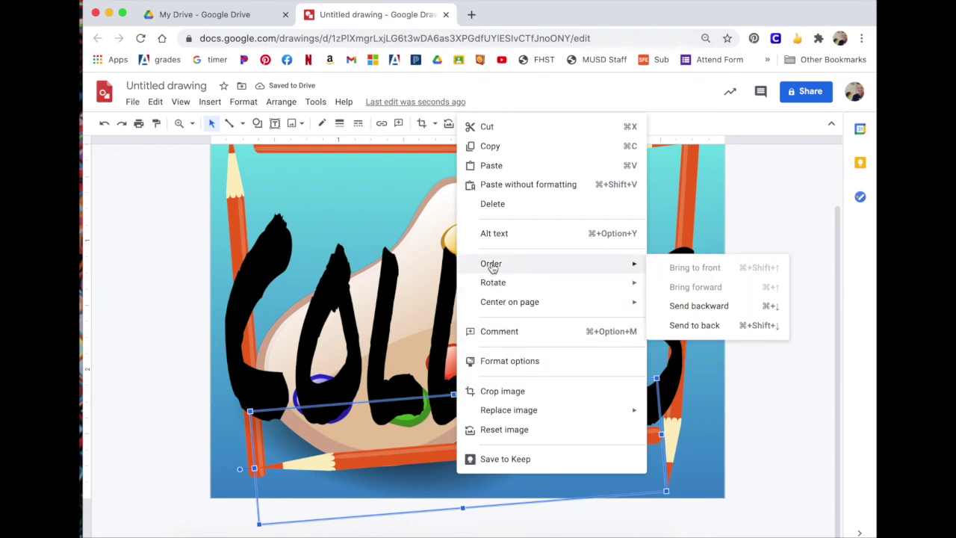
left_click(688, 324)
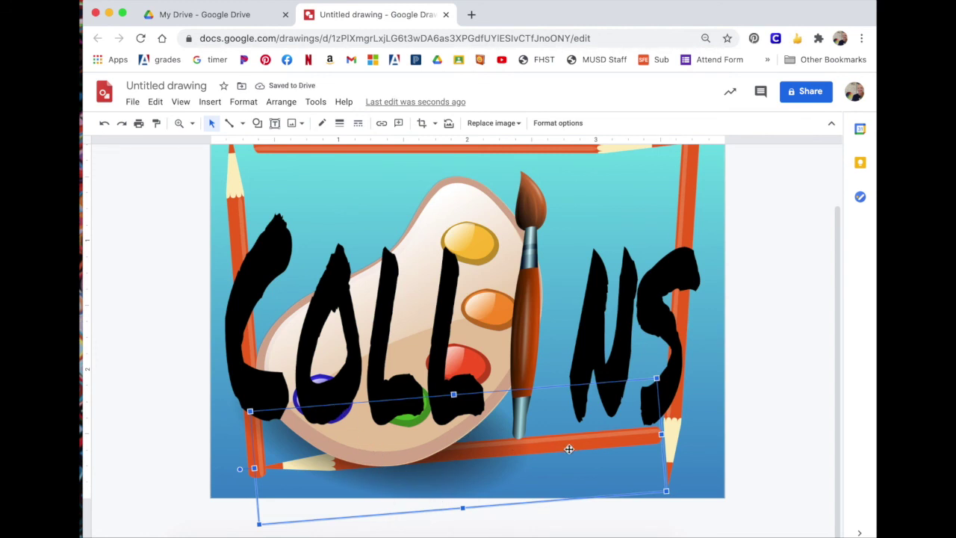
left_click_drag(567, 448, 567, 457)
Step: Level the long bottom pencil horizontally and lower it to the canvas edge
left_click(630, 444)
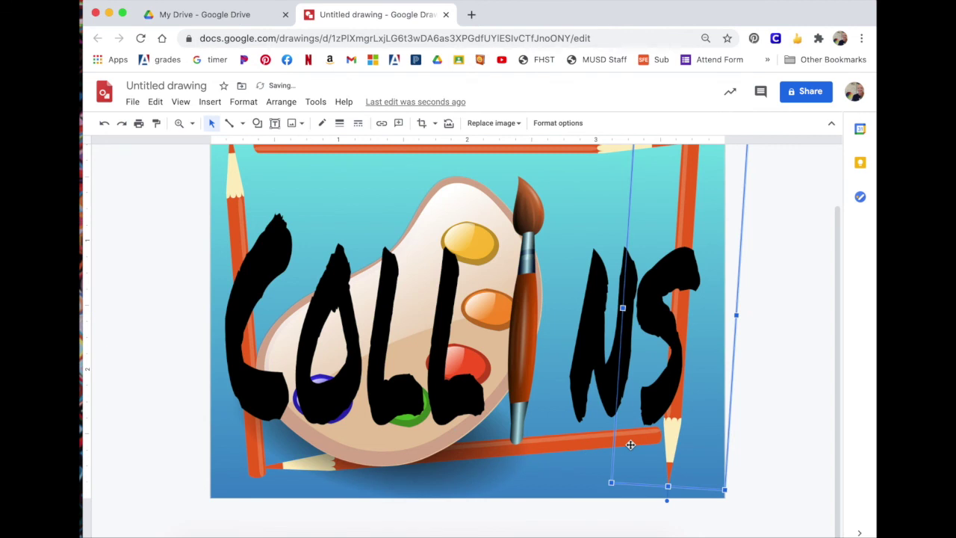
left_click(299, 470)
left_click(276, 482)
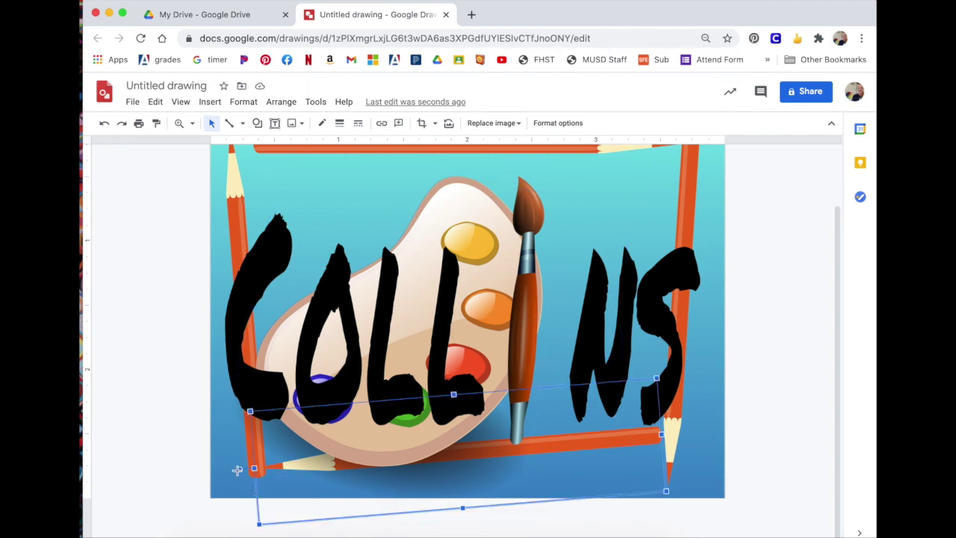
mouse_move(237, 470)
left_mouse_down()
mouse_move(248, 459)
mouse_move(240, 455)
left_mouse_up()
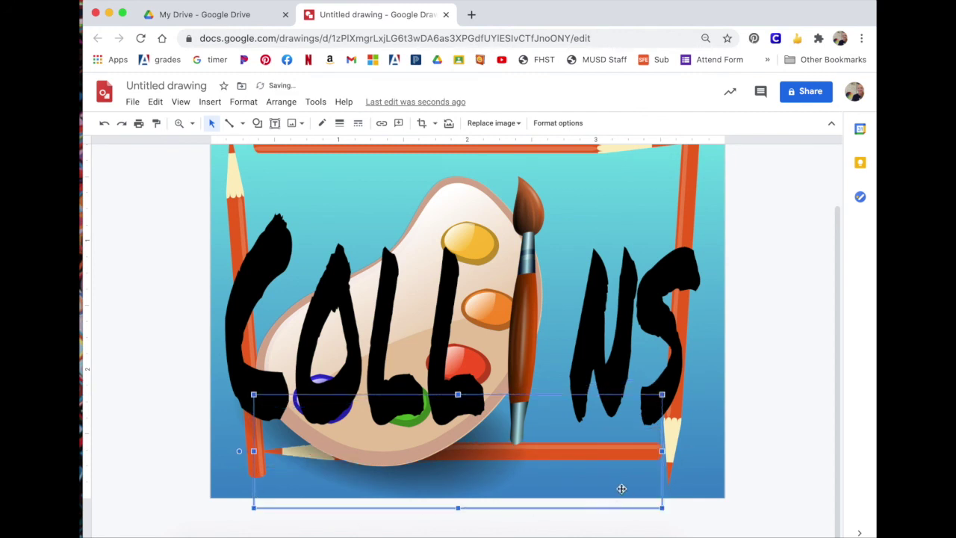
left_click_drag(621, 488, 620, 511)
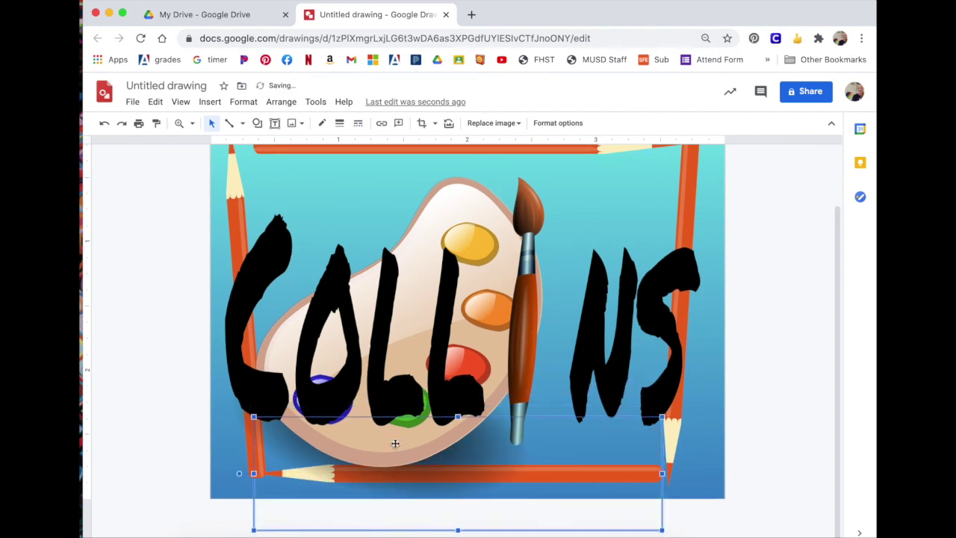
scroll(653, 232, "up", 2)
scroll(654, 234, "up", 2)
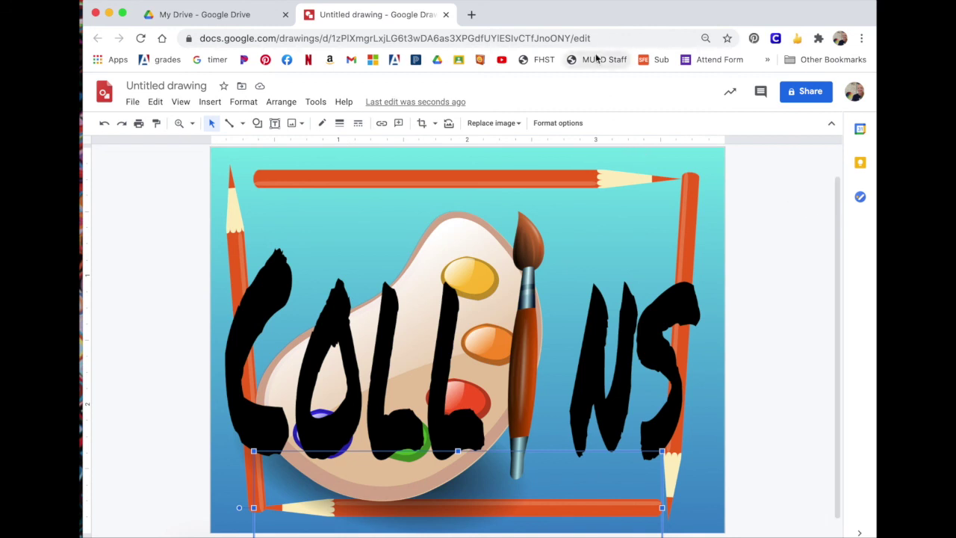
Step: Retitle the drawing 'Collins NameTag' and move it from My Drive into the Drawings folder
left_click(163, 87)
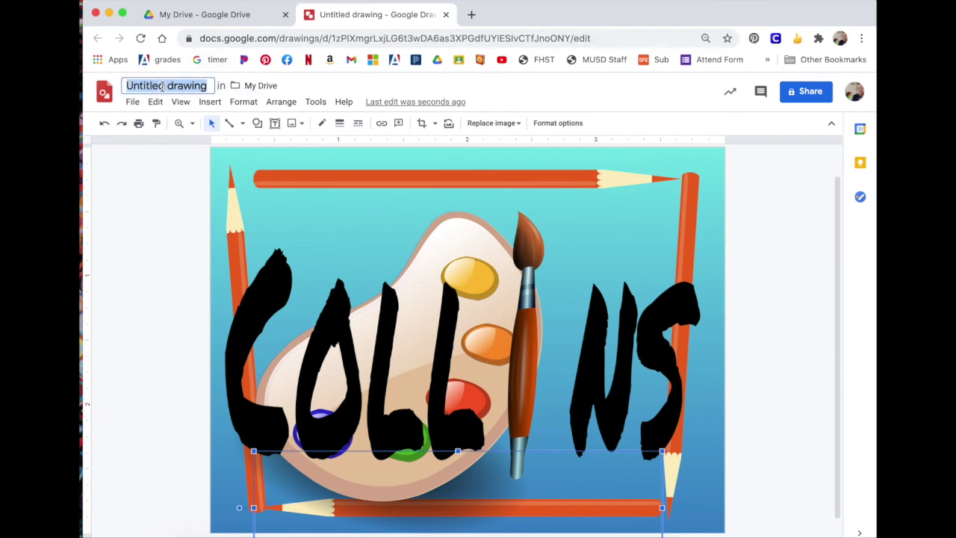
type("Col")
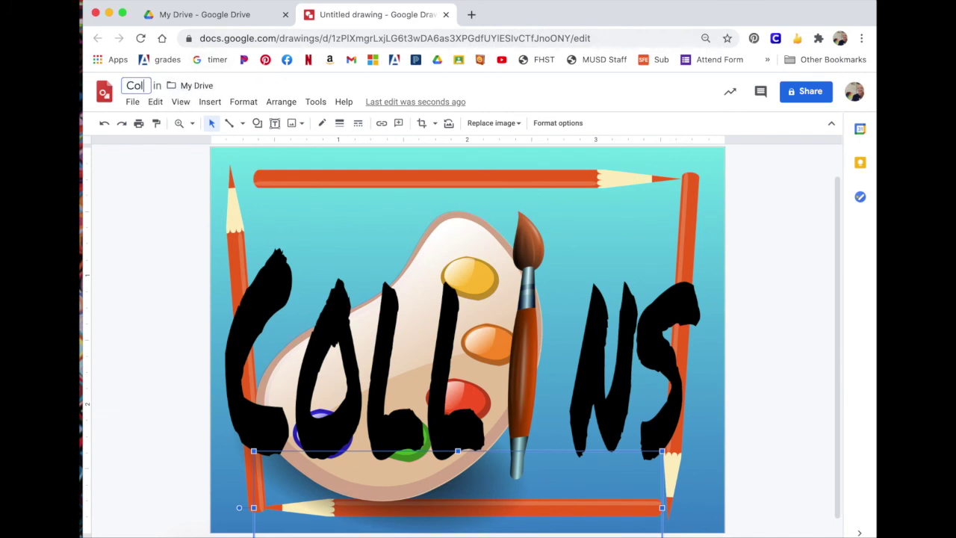
type("lins ")
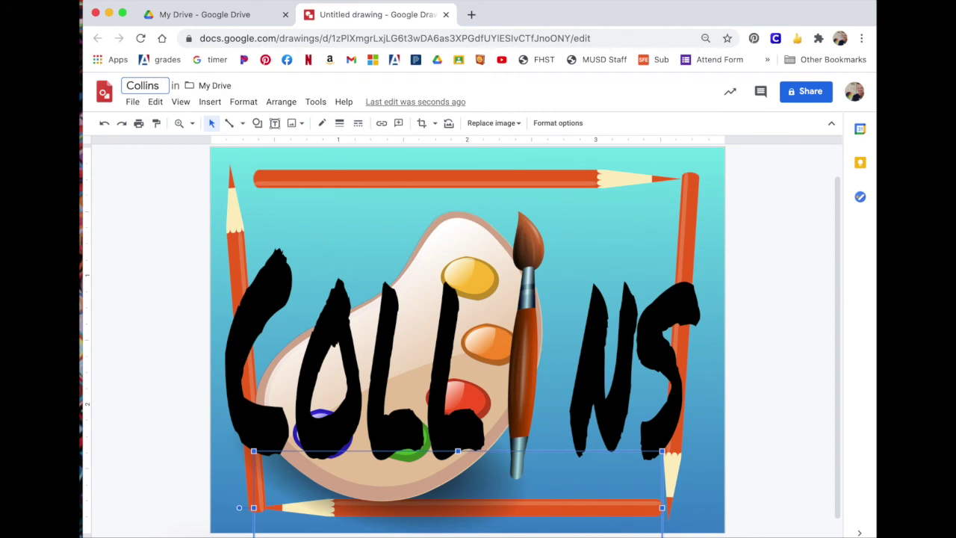
type("NameTag")
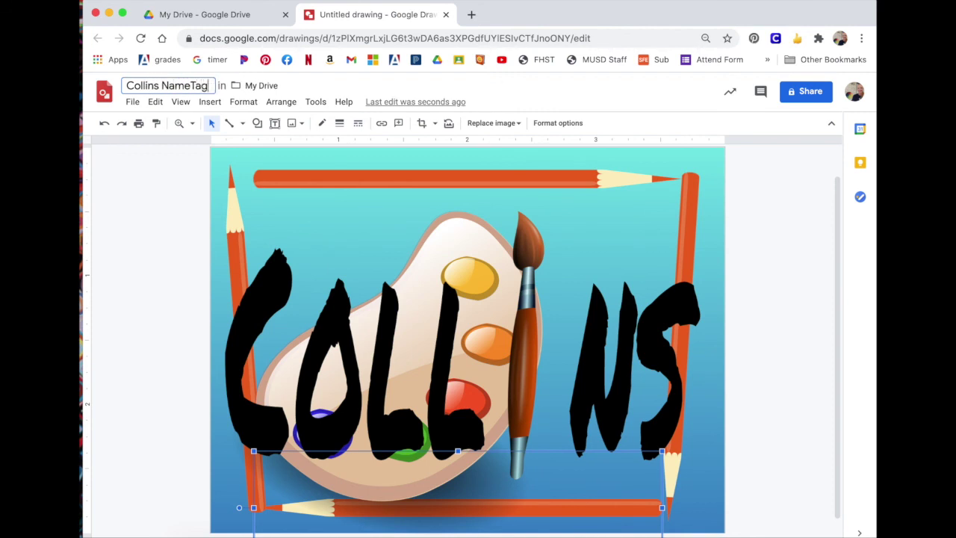
left_click(242, 88)
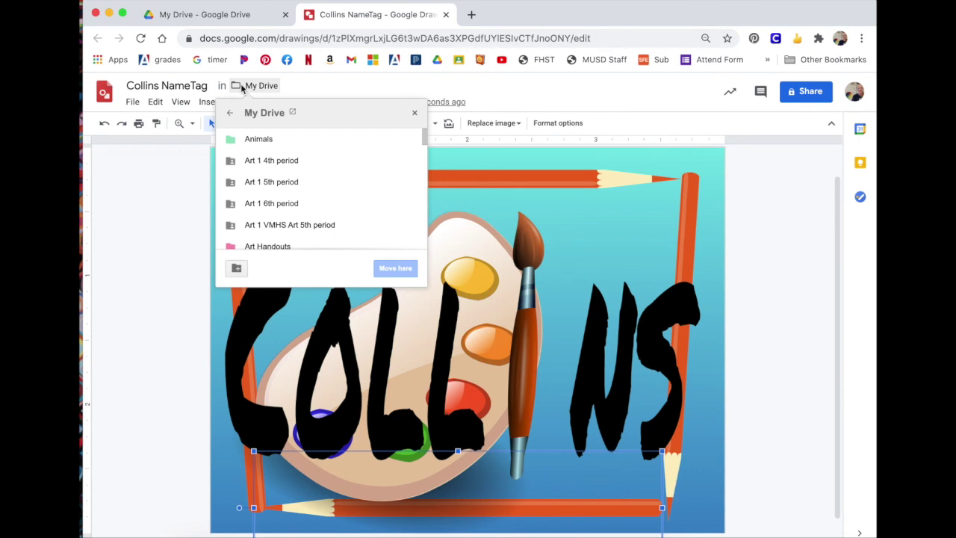
scroll(369, 166, "down", 5)
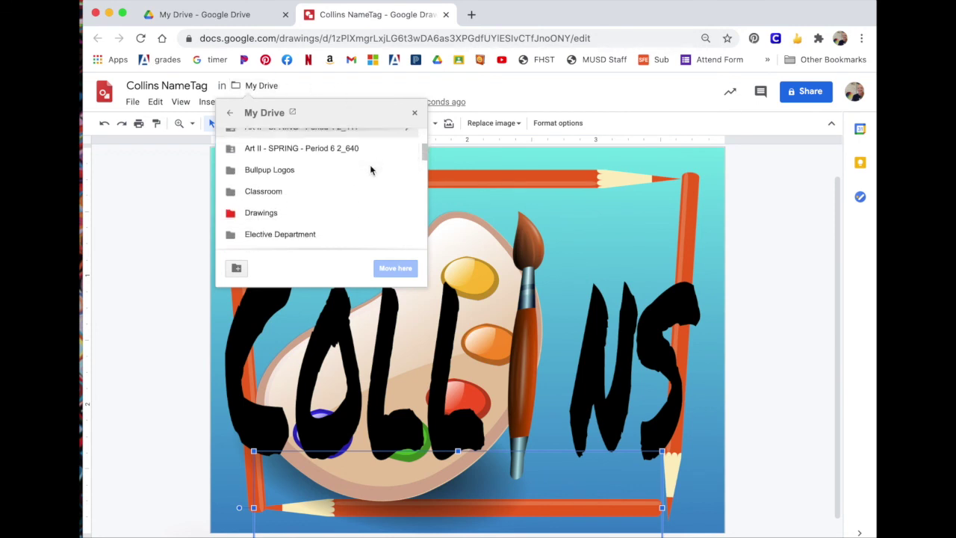
left_click(266, 211)
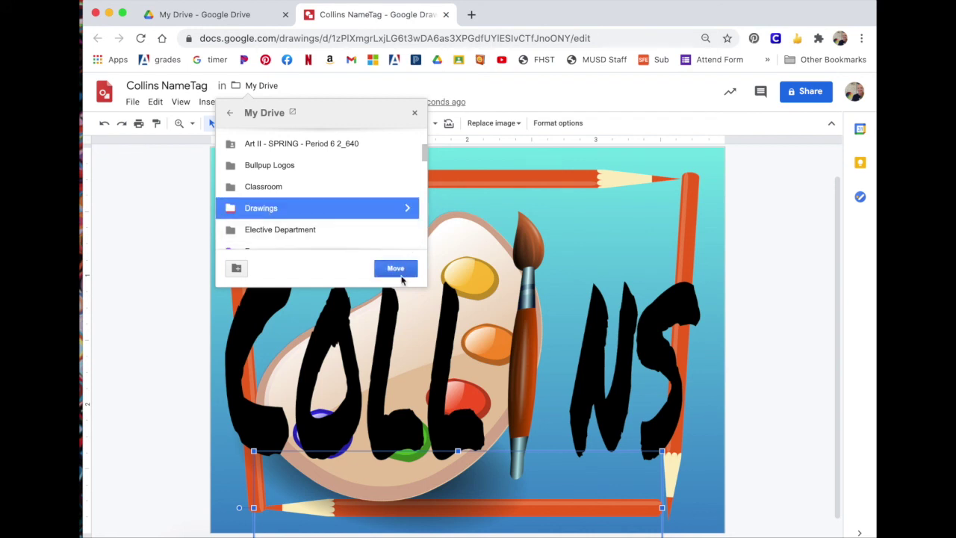
left_click(399, 270)
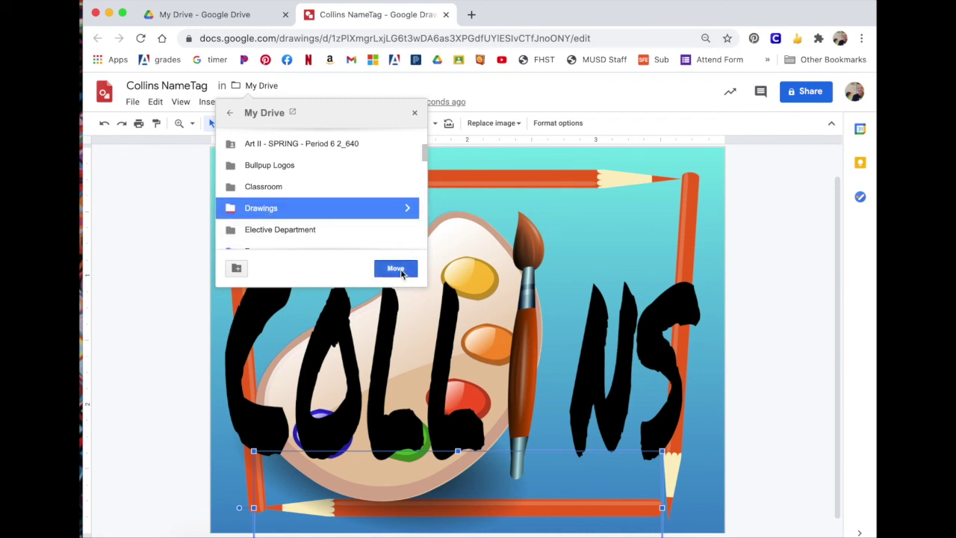